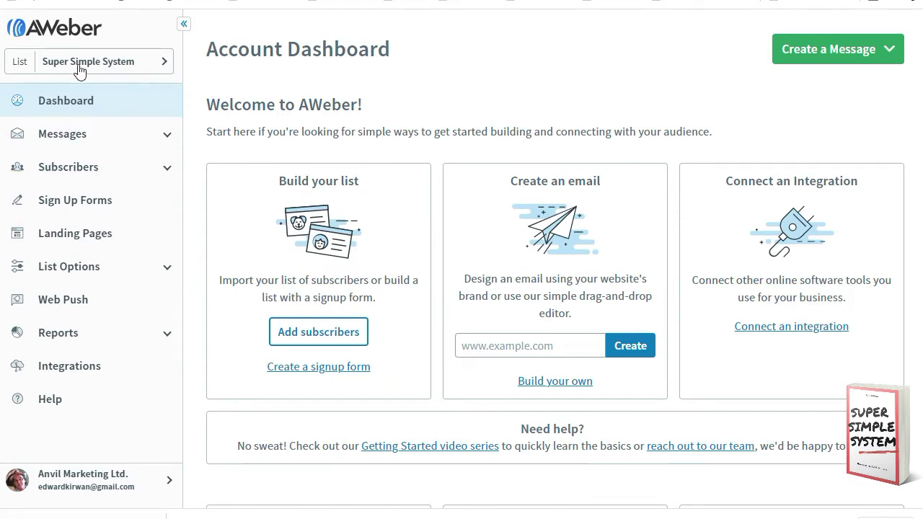
Step: Start a new list and accept the prefilled company, address and sender details
click(17, 62)
click(225, 422)
click(223, 418)
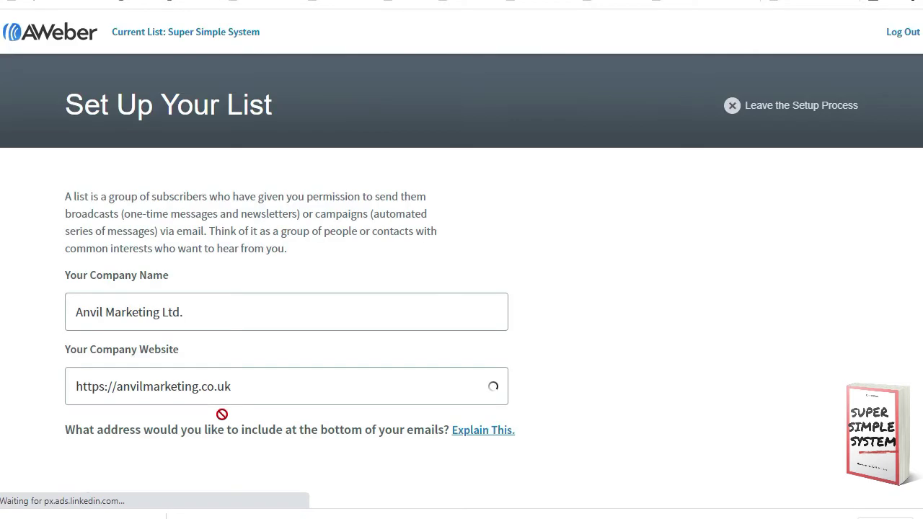
scroll(77, 217, down, 1)
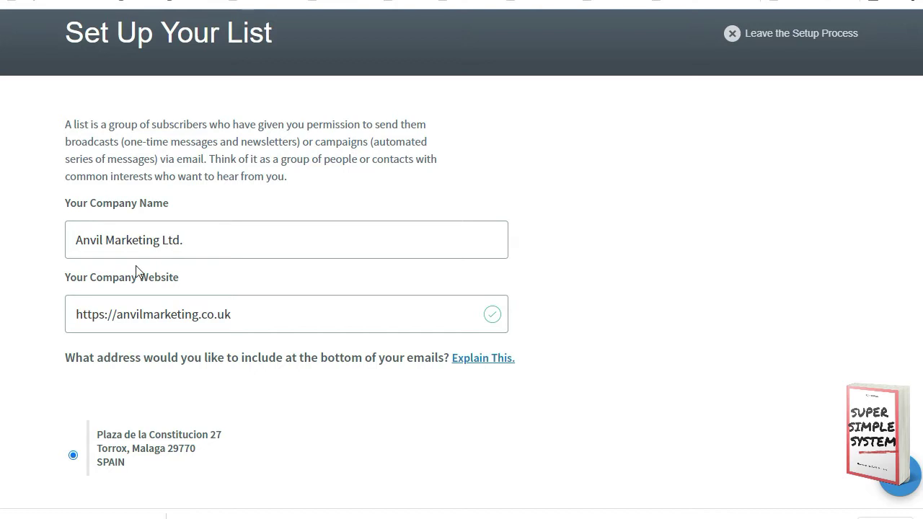
scroll(148, 305, down, 4)
scroll(148, 311, down, 2)
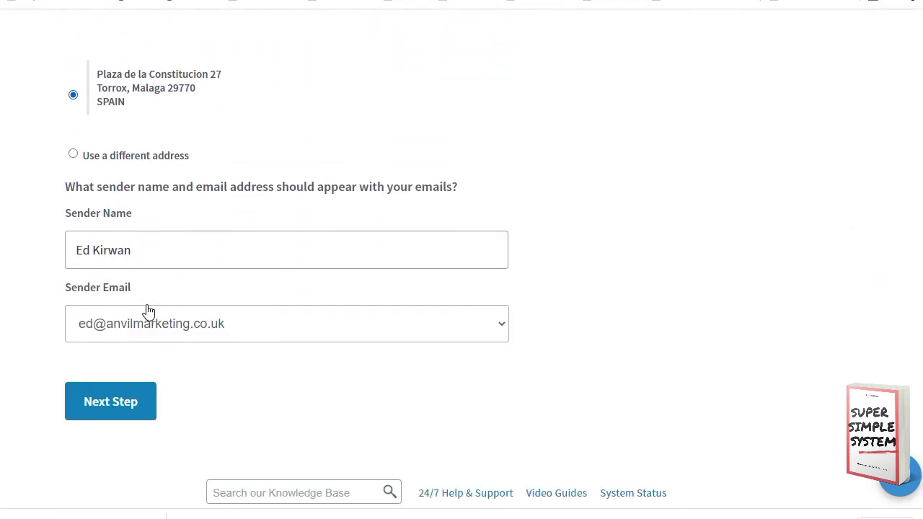
click(110, 359)
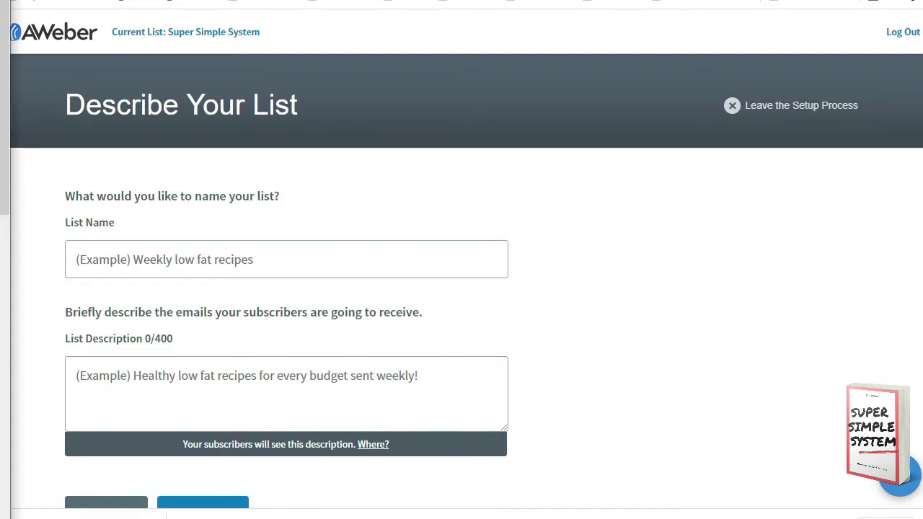
Step: Name the list 'Video Marketing Magic' and paste its 204-character video-marketing description
click(256, 258)
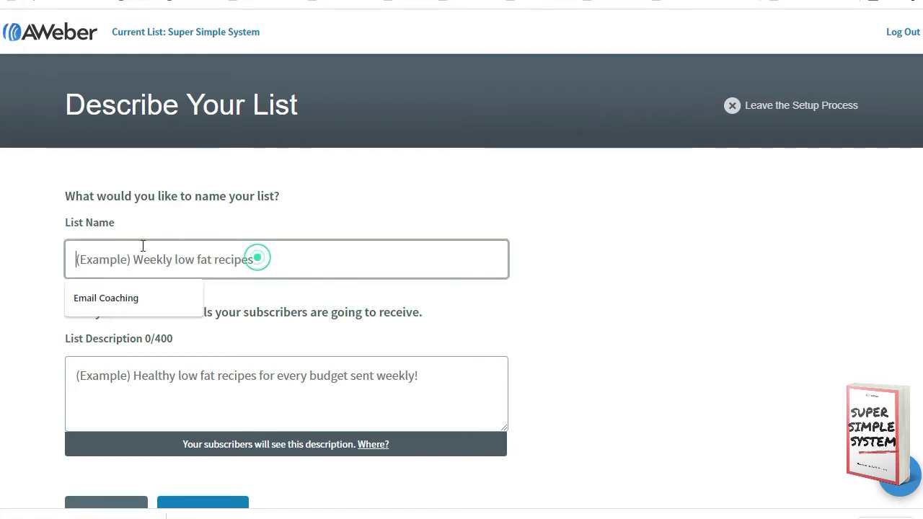
text(Video Marketing Magic)
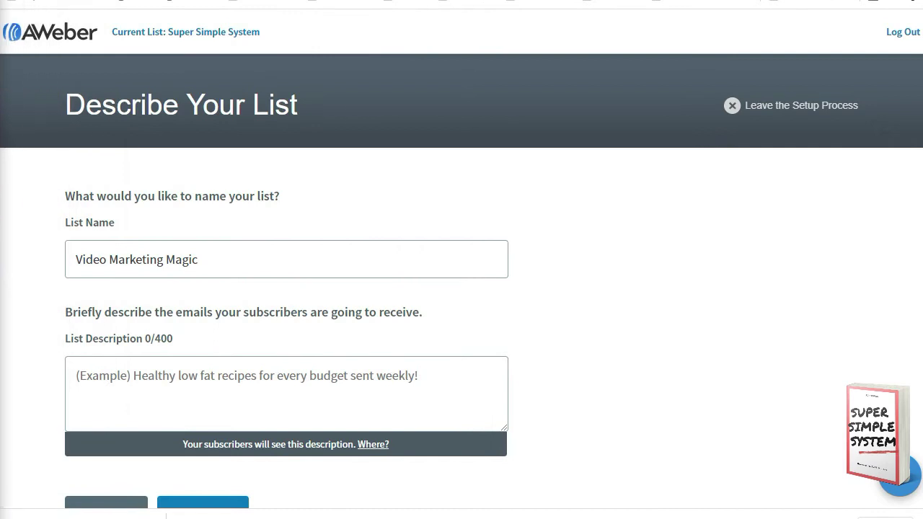
click(97, 374)
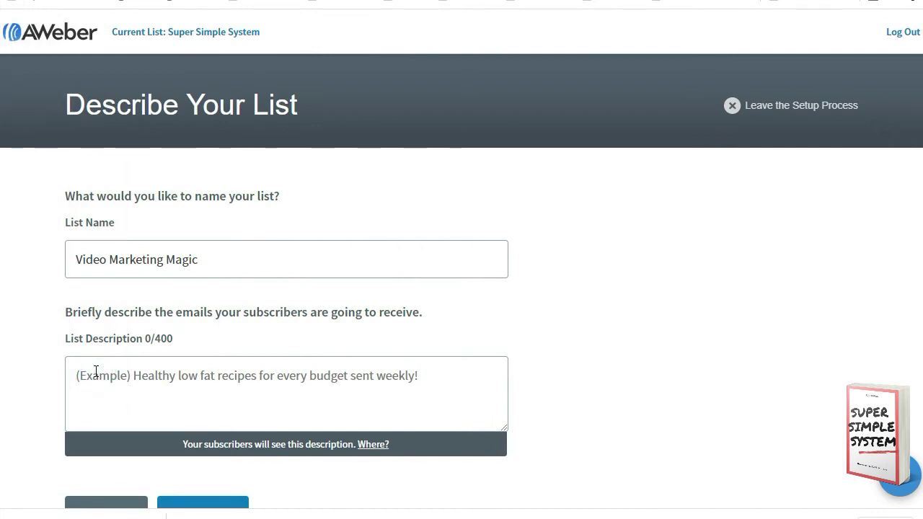
text(How to use video to generate thousands of visitors per month to your blogs, funnels & offers... Without having to feel awkward on camera or spend hundreds of dollars hiring professionals to create videos.)
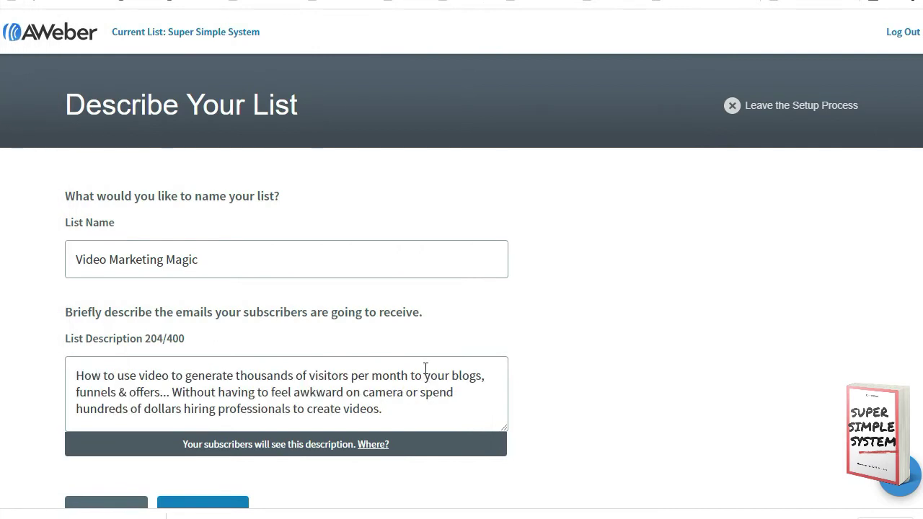
scroll(596, 340, down, 1)
scroll(595, 341, down, 1)
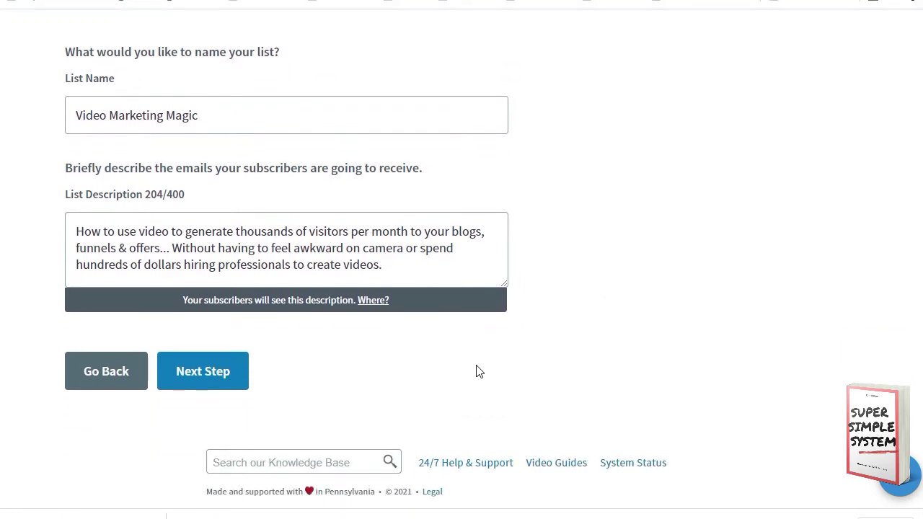
click(207, 375)
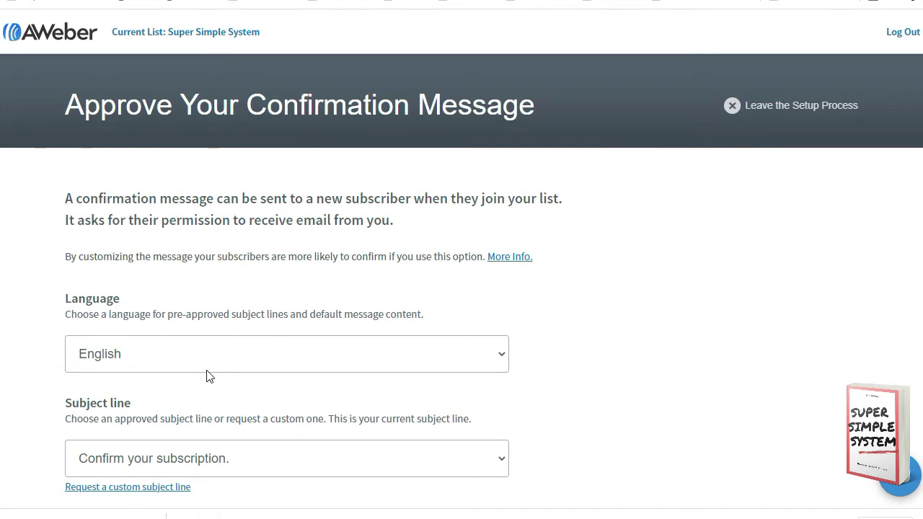
Step: Approve the 'Confirm your subscription.' confirmation message and create the list
scroll(207, 375, down, 1)
scroll(207, 375, down, 1)
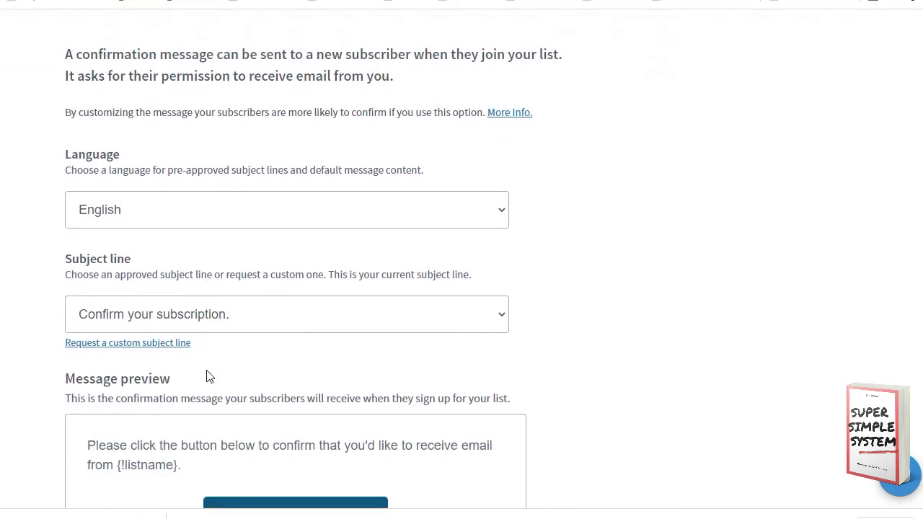
click(490, 315)
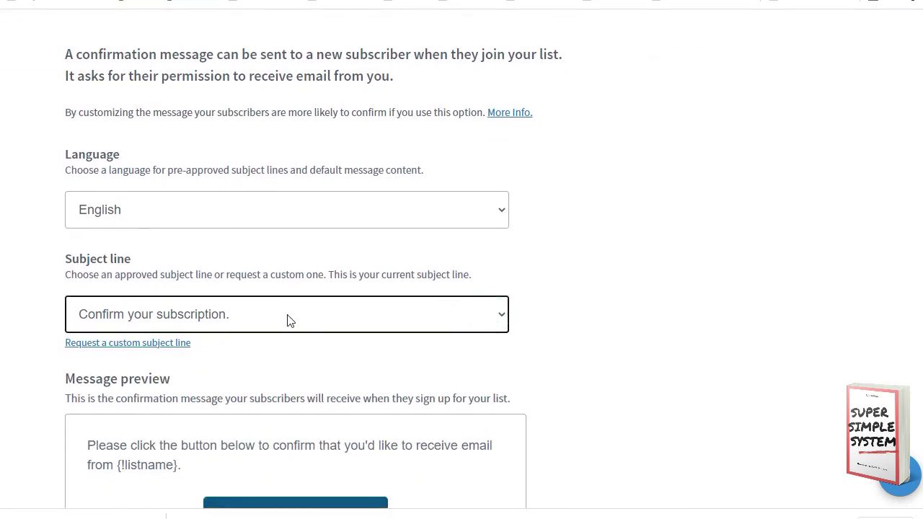
scroll(287, 320, down, 1)
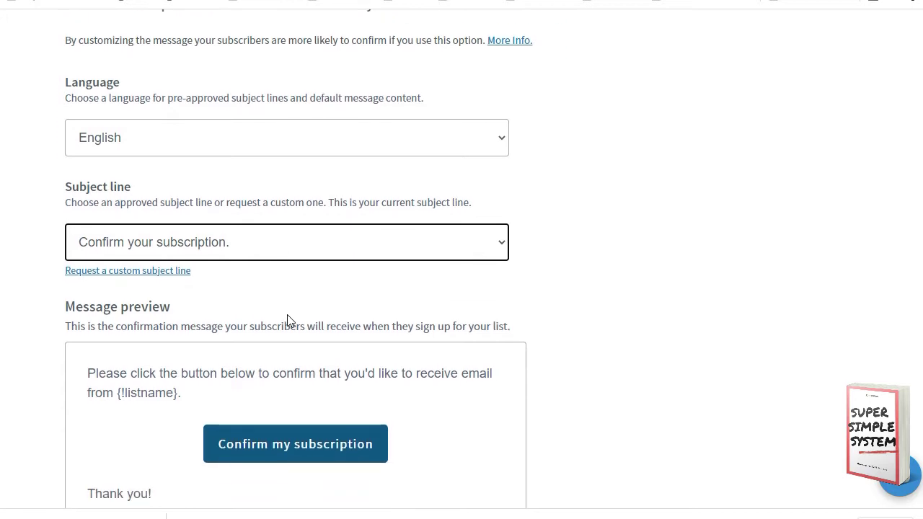
scroll(287, 320, down, 1)
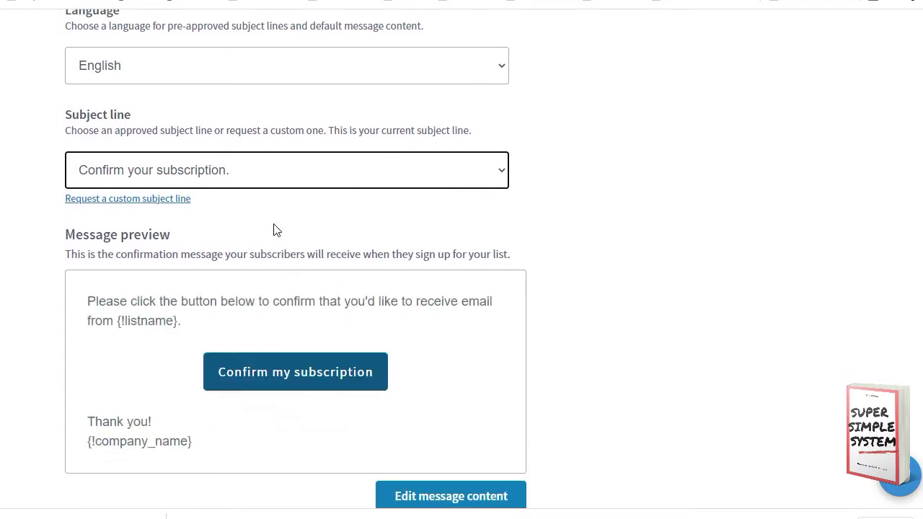
scroll(274, 230, down, 3)
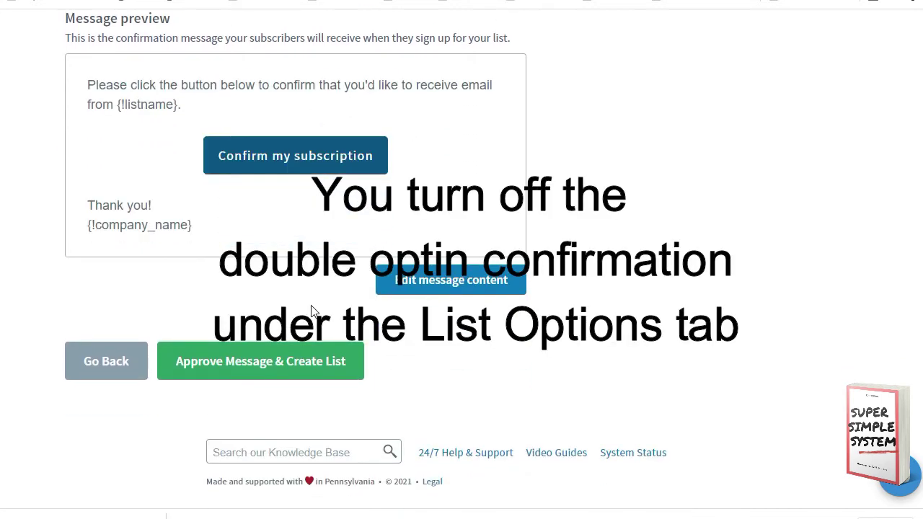
click(279, 364)
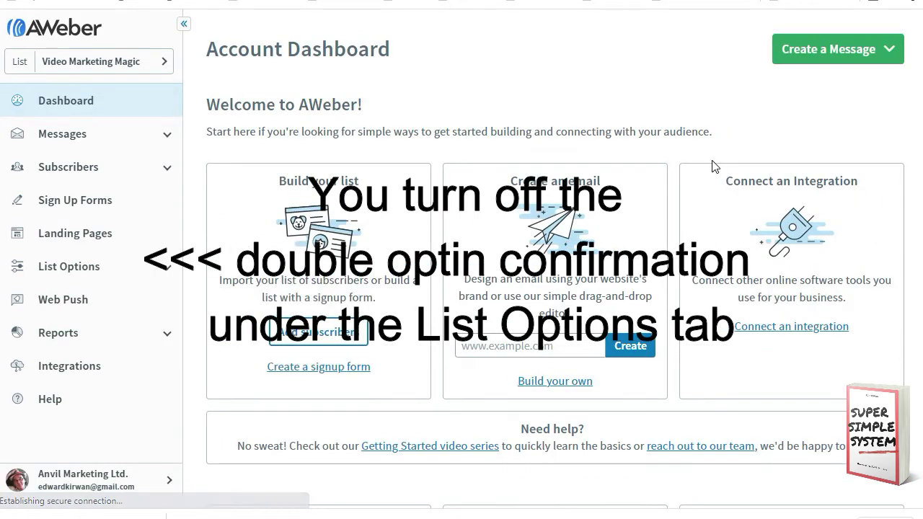
Step: Start a new email in the HTML Editor from the Create a Message menu
click(883, 52)
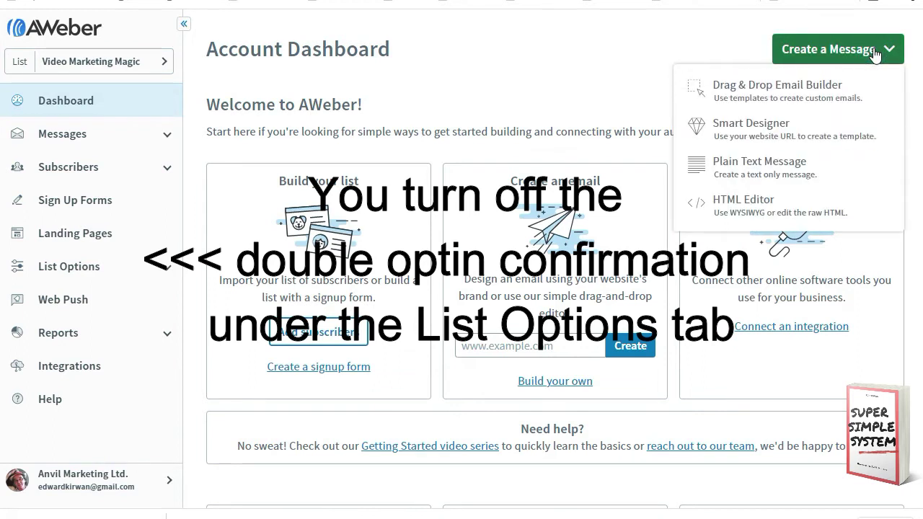
click(725, 209)
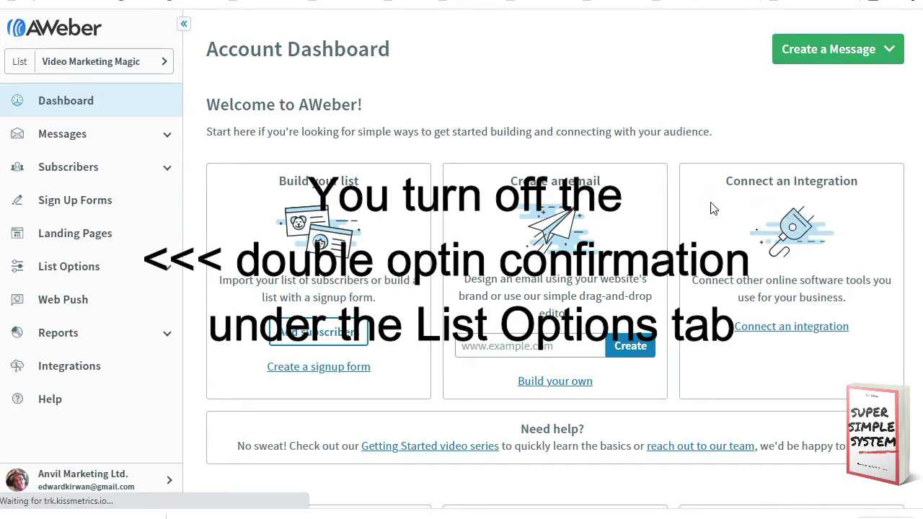
Step: Enter the subject line '[VMM] Welcome to Video Marketing Magic'
click(65, 59)
text(V)
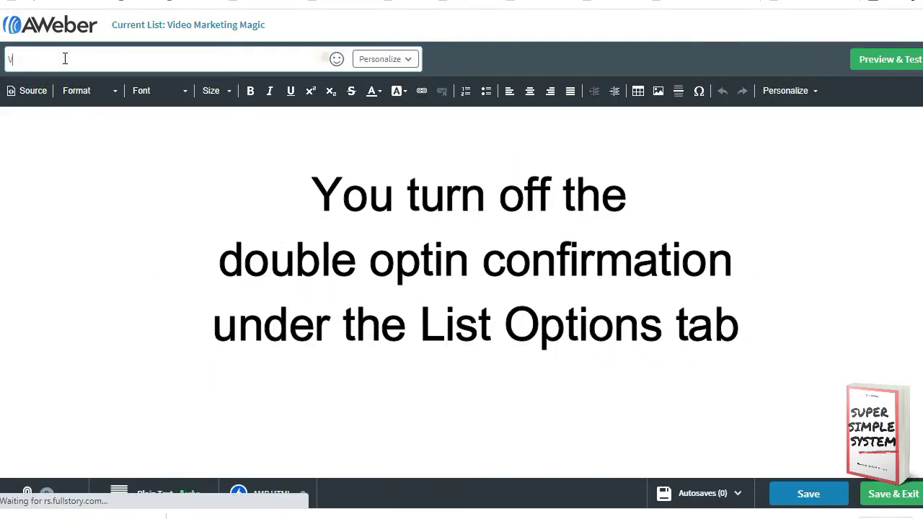
text(MM)
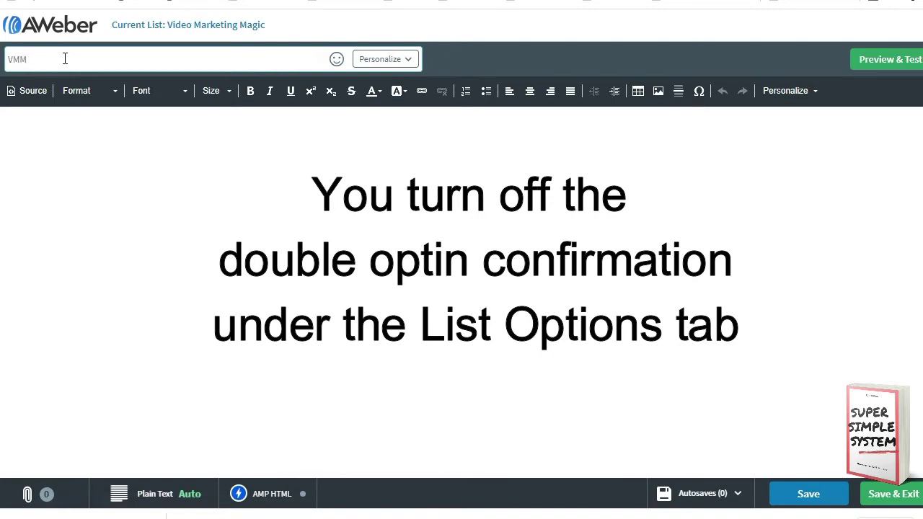
click(46, 126)
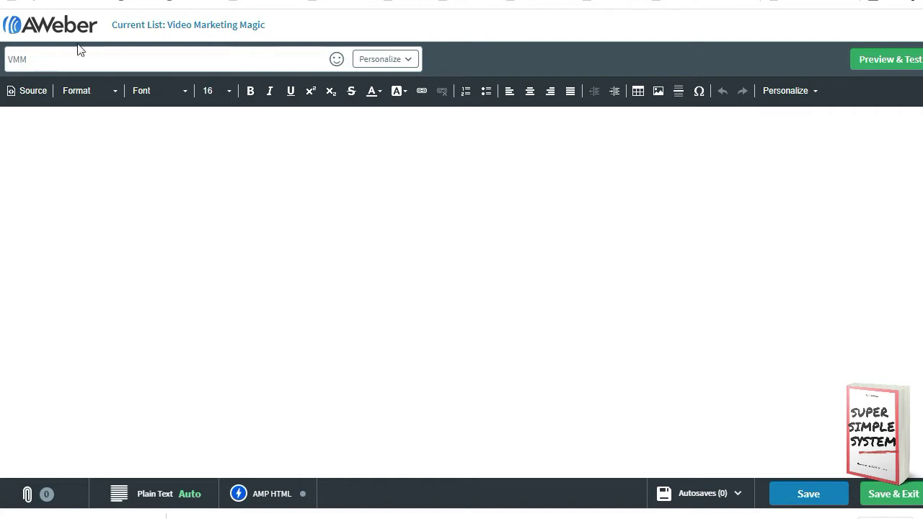
drag(37, 59, 7, 56)
click(32, 59)
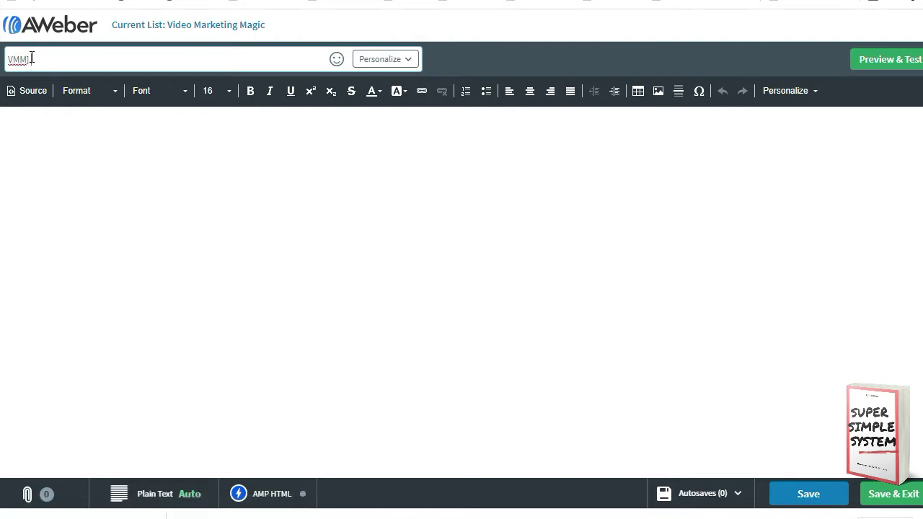
text(Welcom e to)
text(Video Marketing Magic)
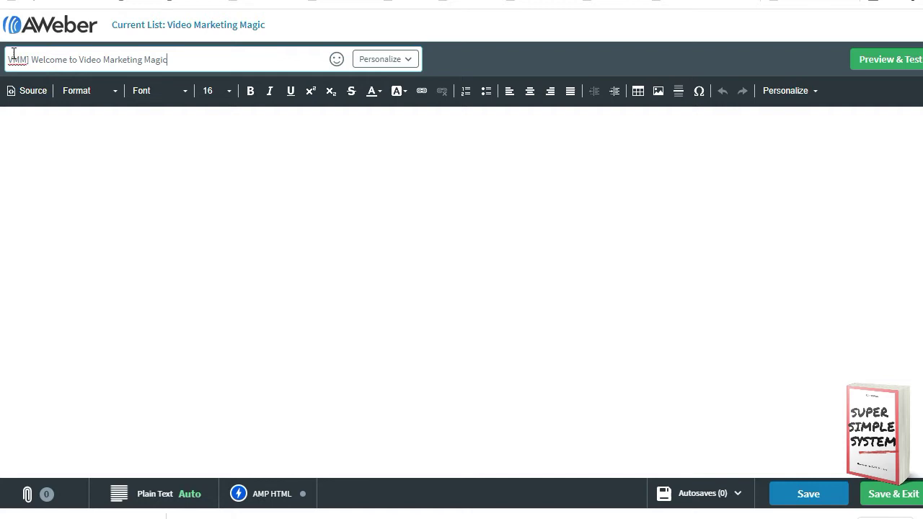
click(8, 57)
text([)
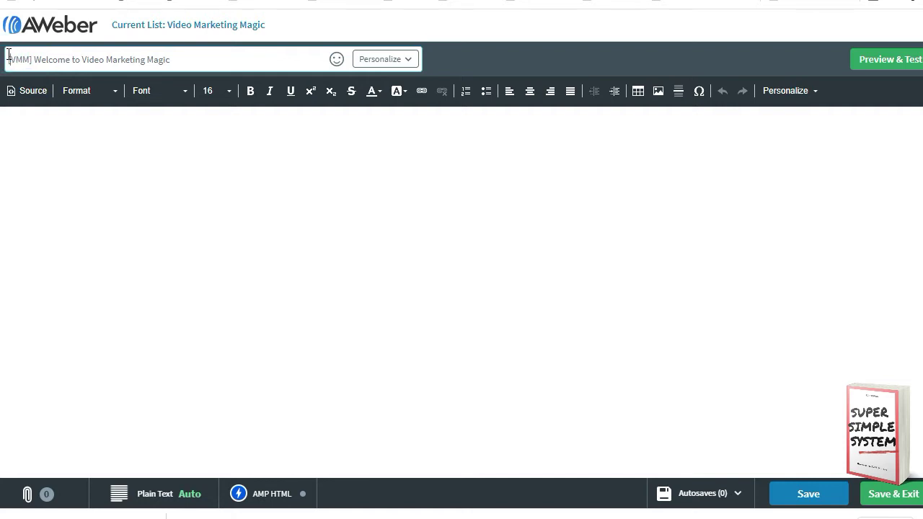
Step: Set the body font to Arial and write 'Hello and welcome' with the sender's name below
click(24, 140)
click(184, 92)
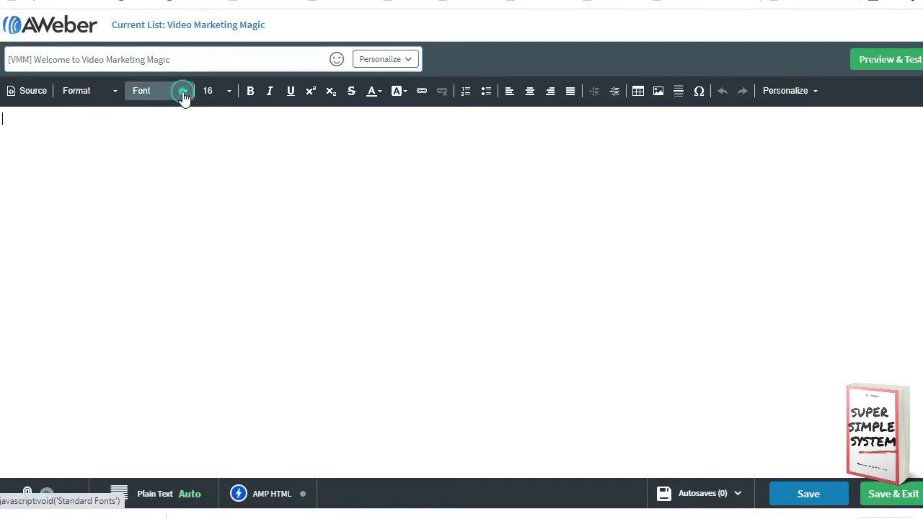
click(163, 148)
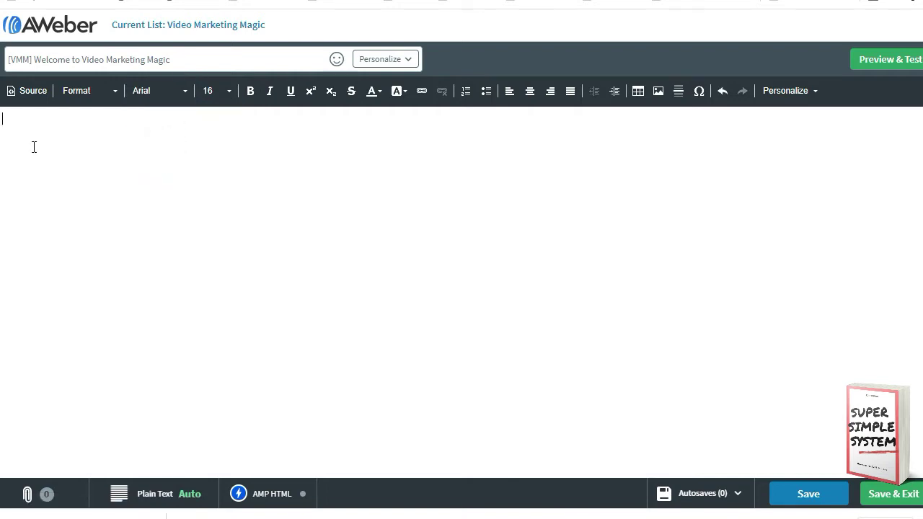
text(Hello and welcome)
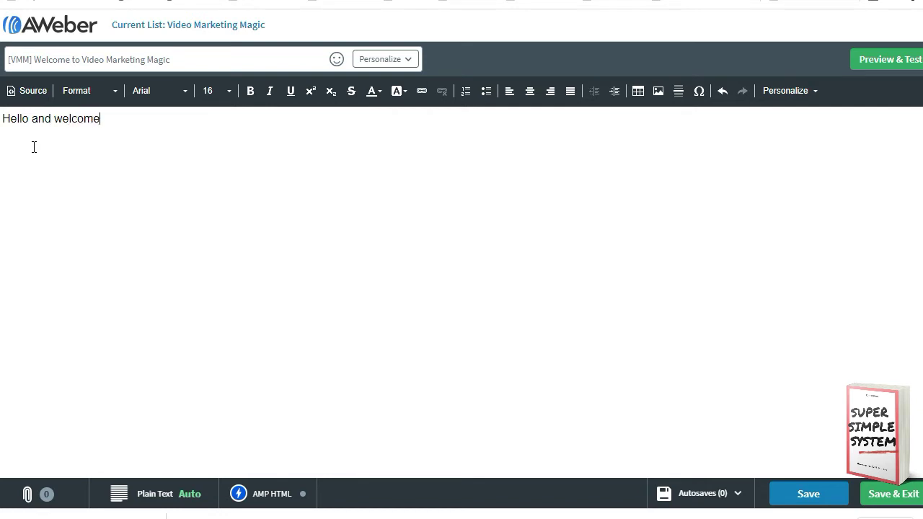
key(Return)
text(Ed Kirwan)
Step: Save the welcome email as a draft and go to Sign Up Forms
click(885, 496)
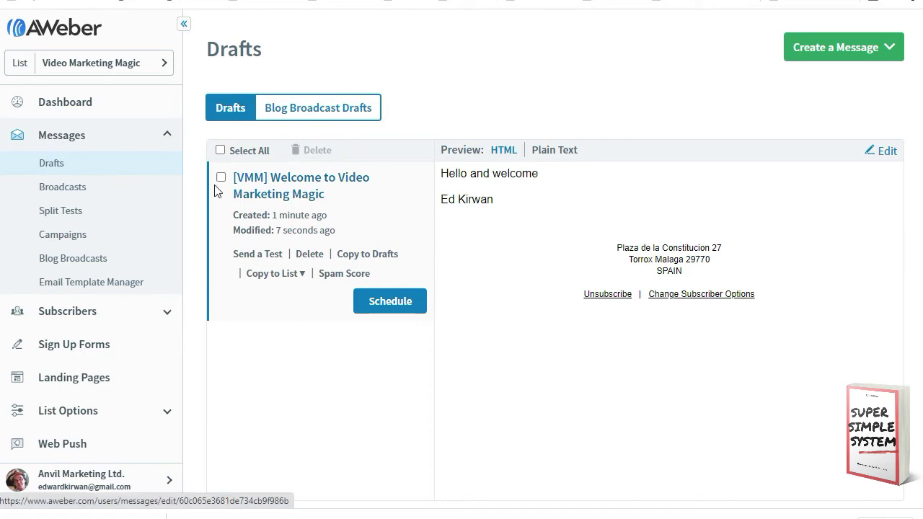
click(100, 347)
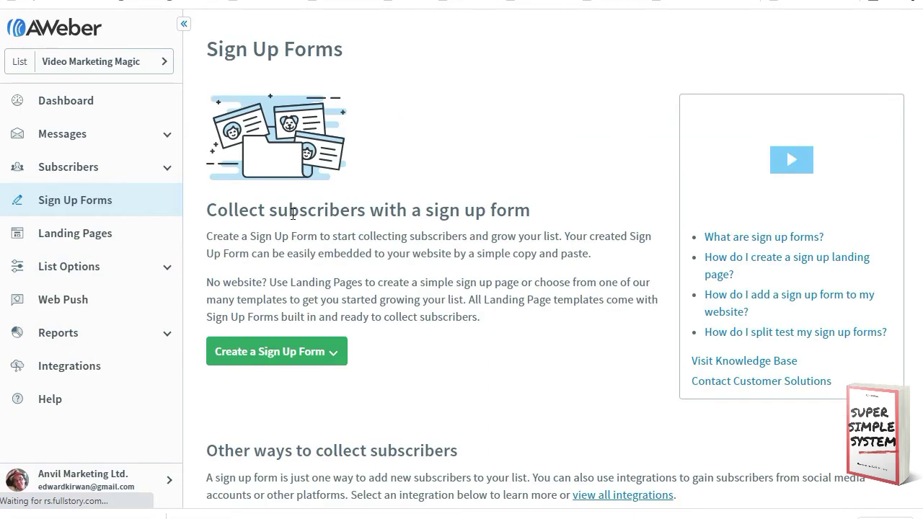
Step: Create a website sign-up form, keeping the default Name, Email and Submit design
scroll(299, 300, down, 1)
click(283, 287)
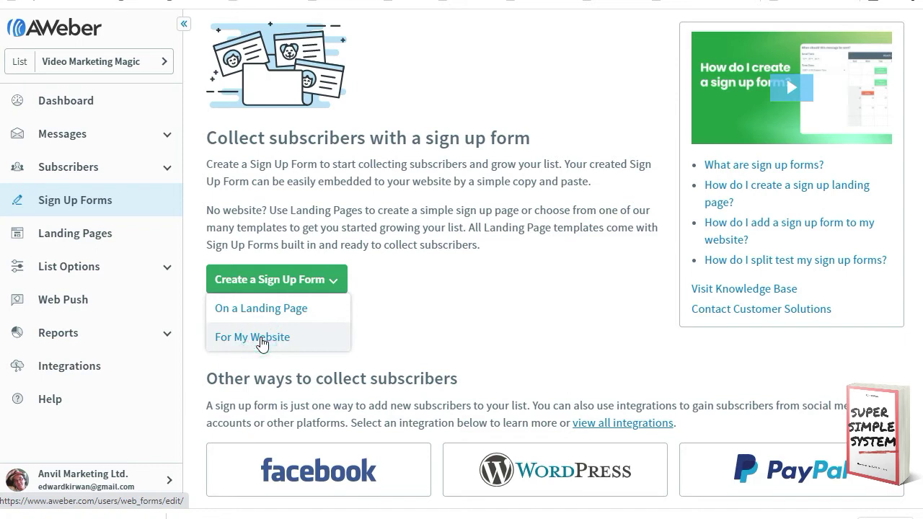
click(252, 337)
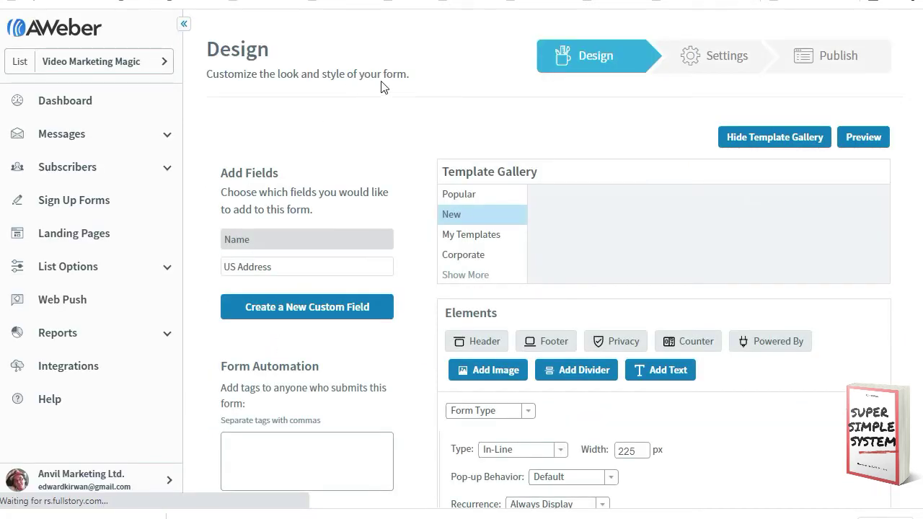
scroll(393, 86, down, 2)
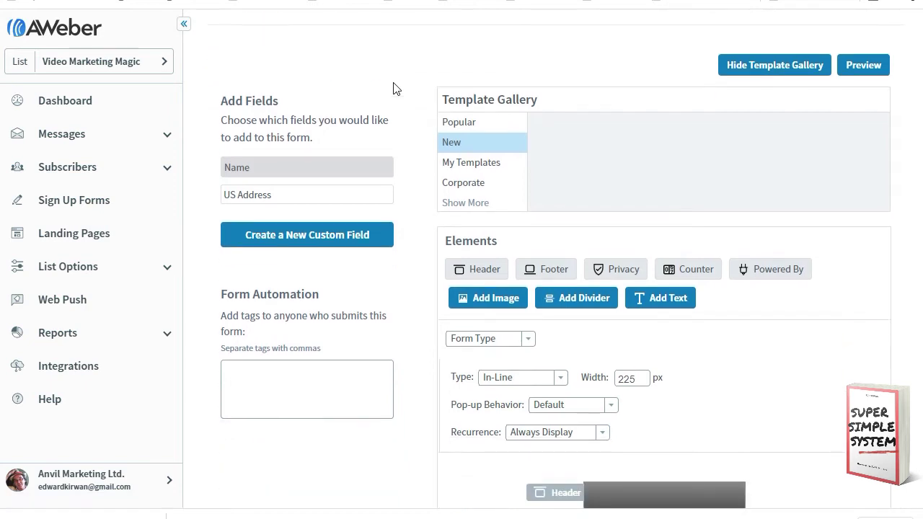
scroll(445, 195, down, 1)
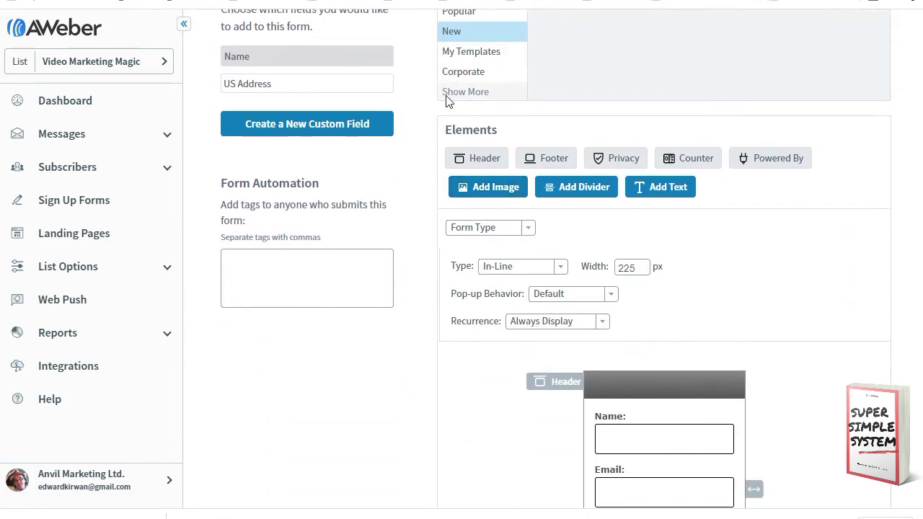
scroll(439, 94, up, 1)
scroll(504, 216, down, 2)
scroll(542, 279, down, 3)
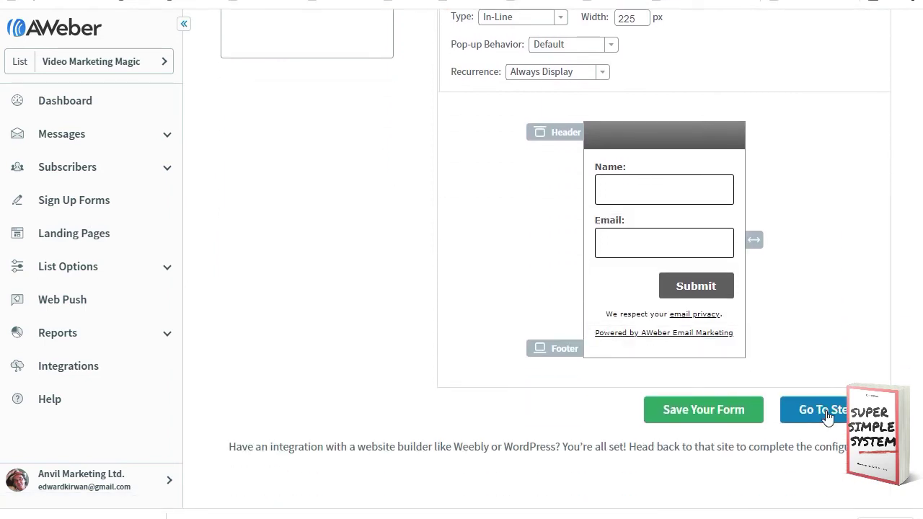
click(821, 409)
Step: Name the form 'Video Marketing Magic', keep the Basic Version thank-you page, and save it
triple_click(310, 206)
text(Video Marketing Magic)
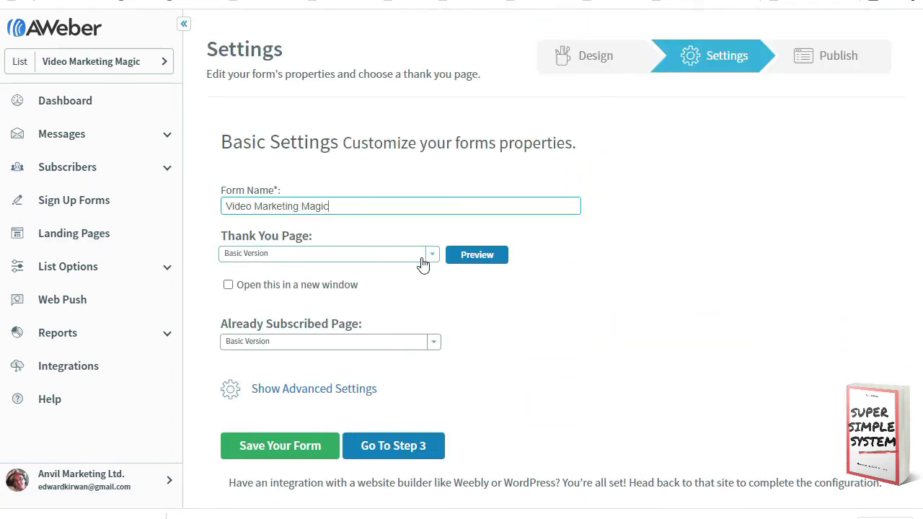
click(434, 258)
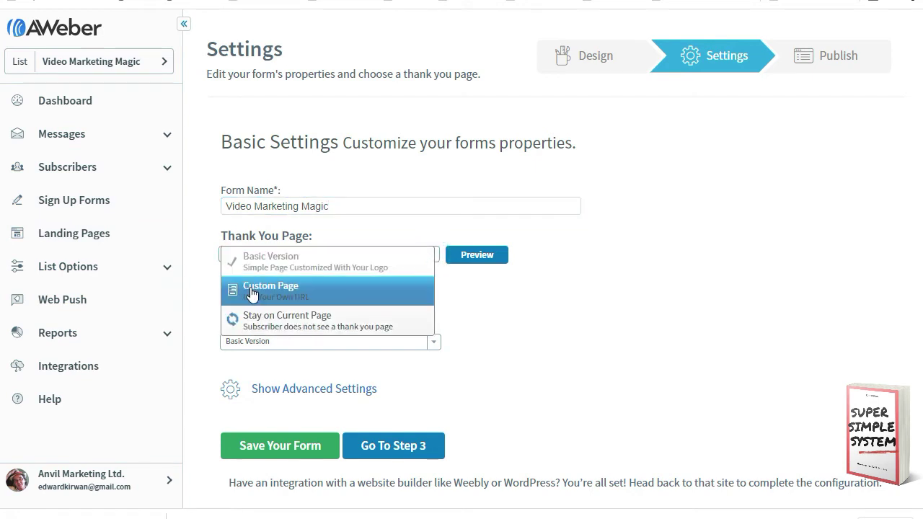
click(482, 299)
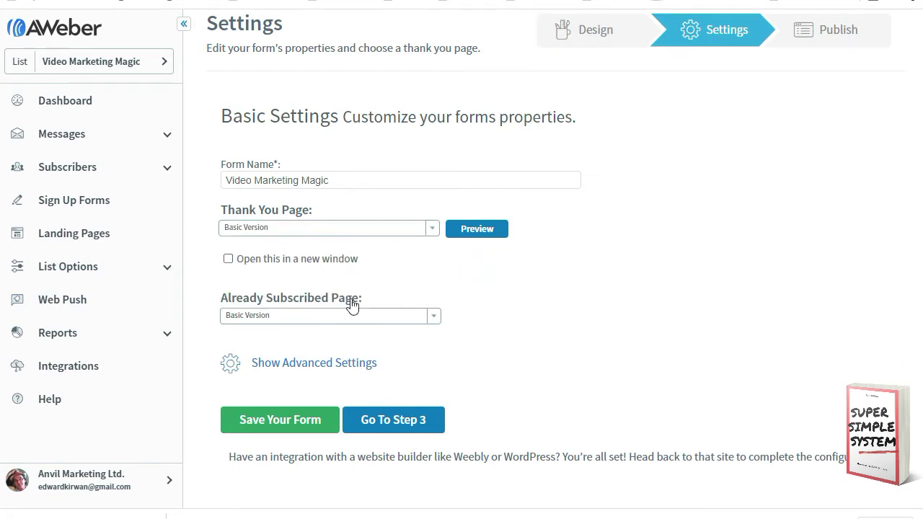
scroll(343, 291, down, 1)
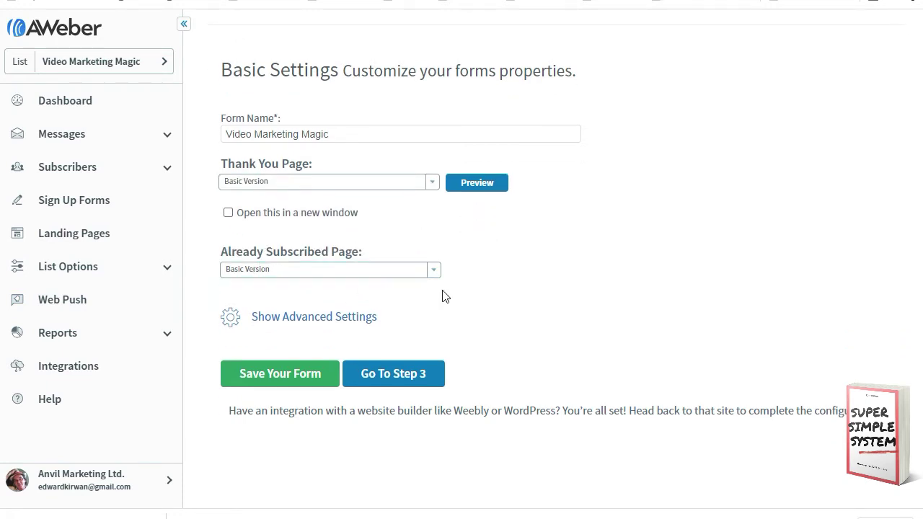
scroll(396, 285, down, 1)
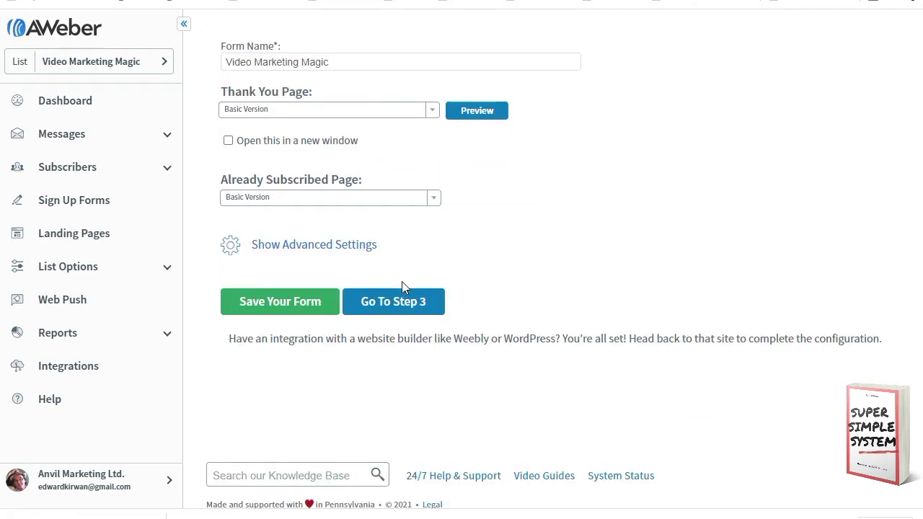
click(301, 306)
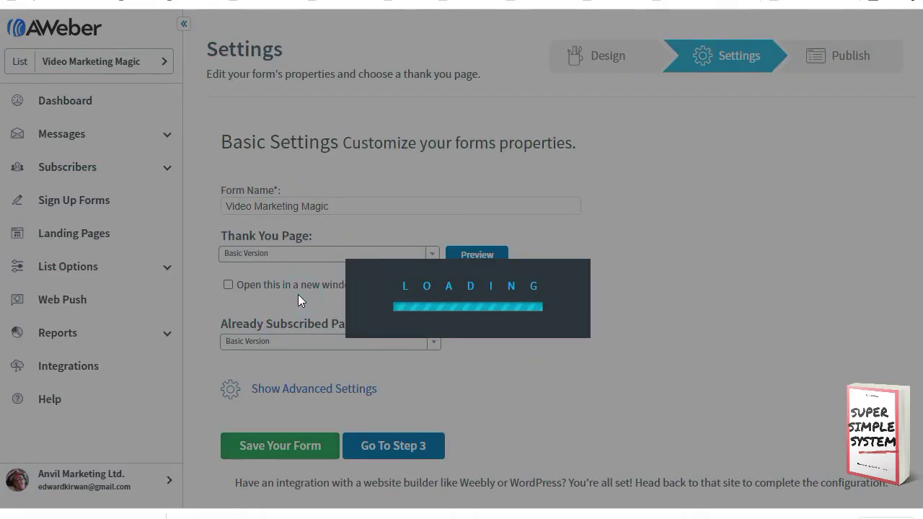
scroll(414, 307, down, 2)
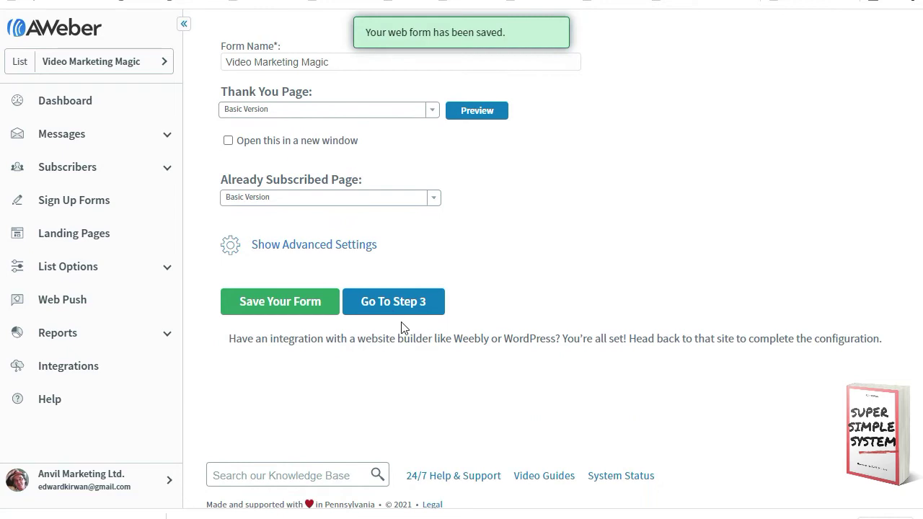
click(393, 305)
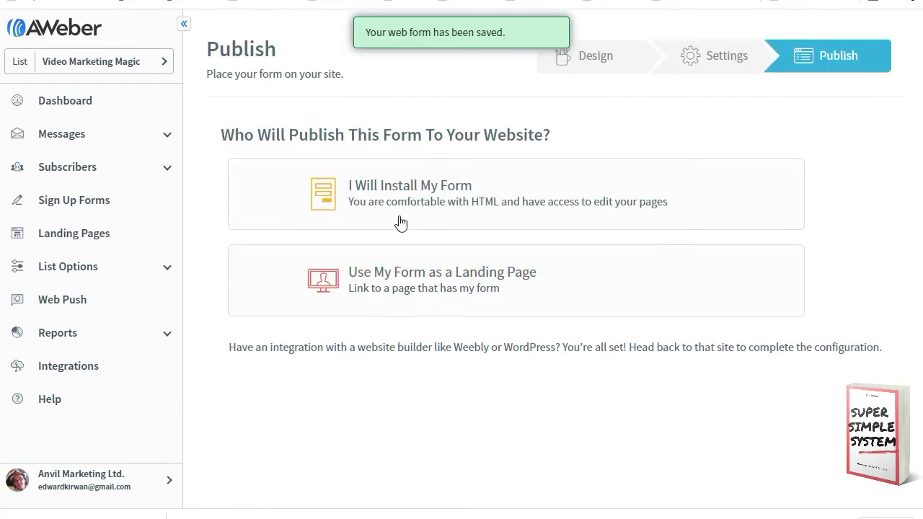
Step: Copy the form's Raw HTML Version code with form styles excluded
click(392, 191)
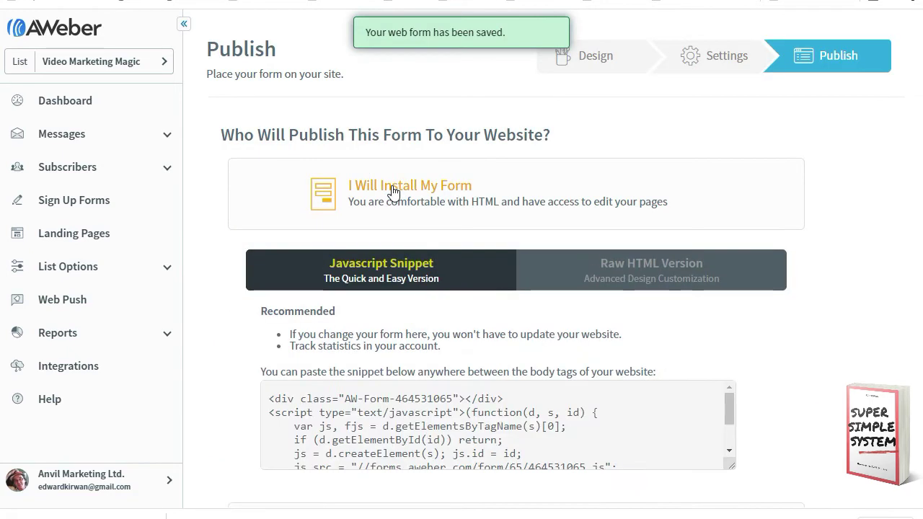
click(608, 270)
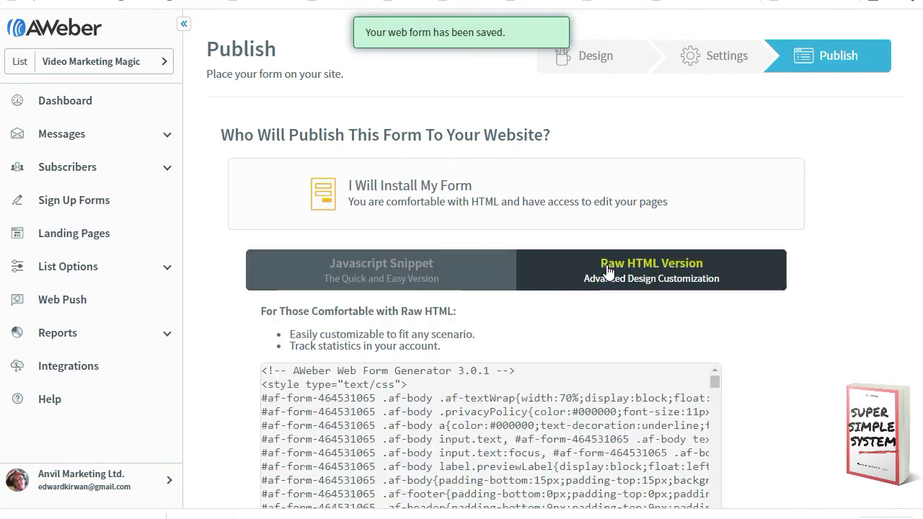
scroll(558, 299, down, 5)
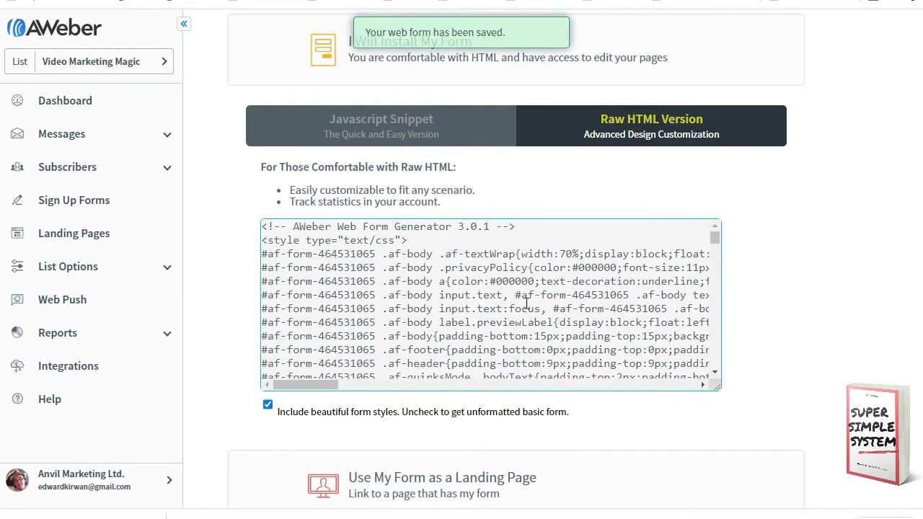
click(268, 405)
click(435, 303)
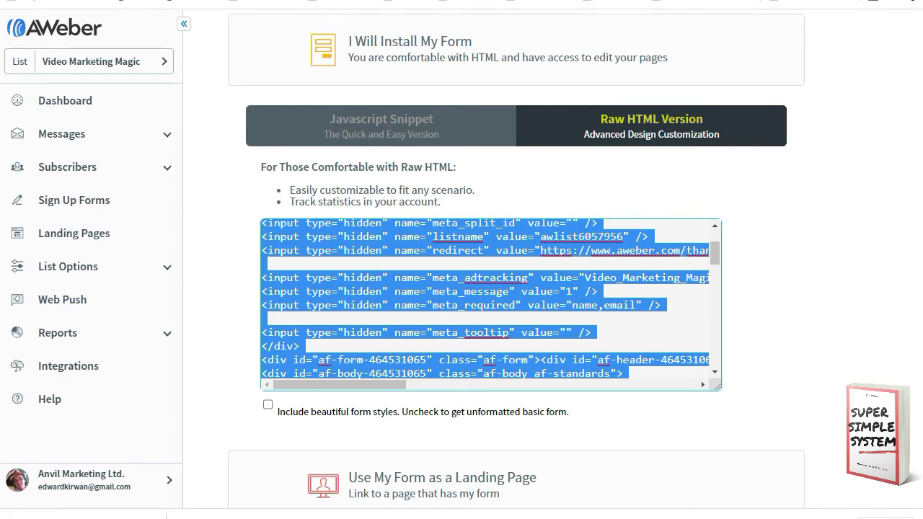
key(ctrl+Tab)
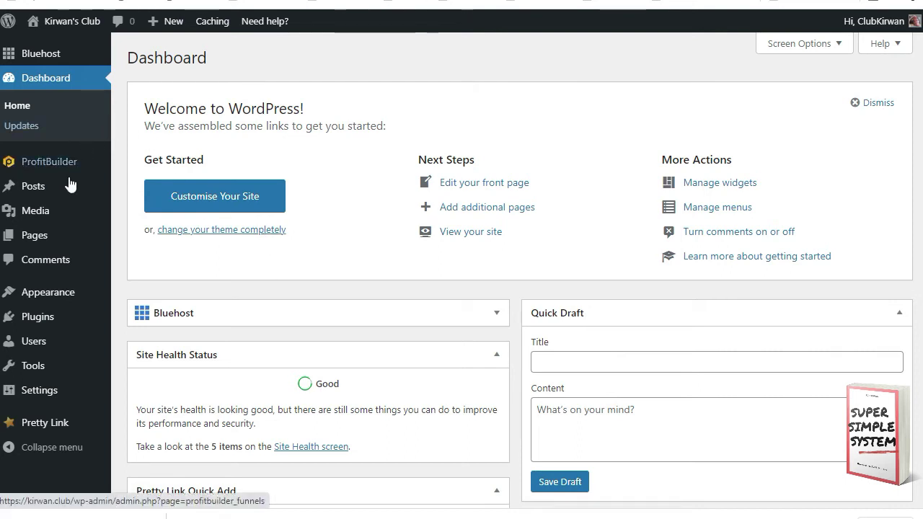
Step: Find 'elementor' under Plugins > Add New, then install and activate Elementor Website Builder
scroll(43, 245, down, 1)
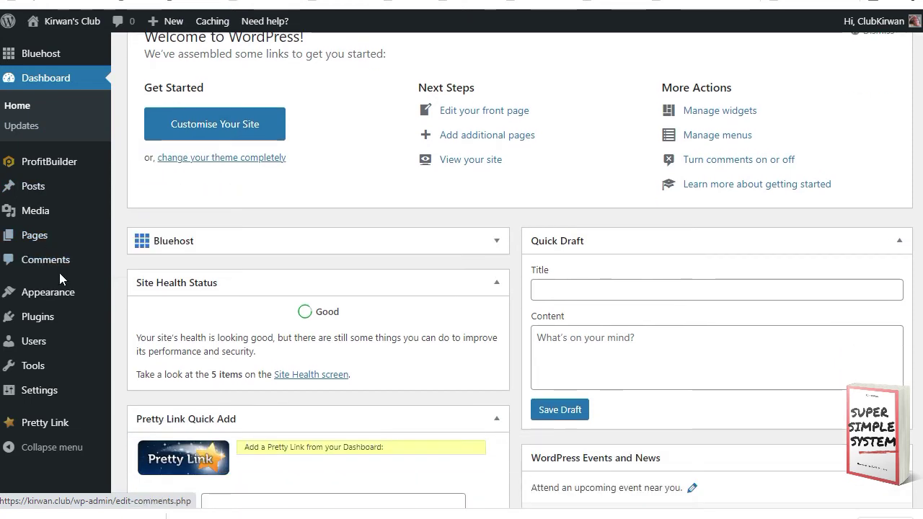
mouse_move(36, 317)
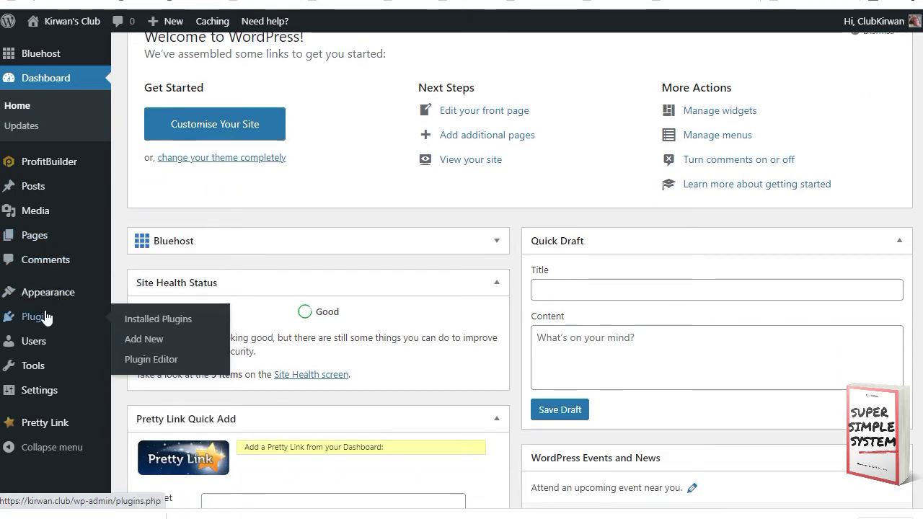
click(153, 348)
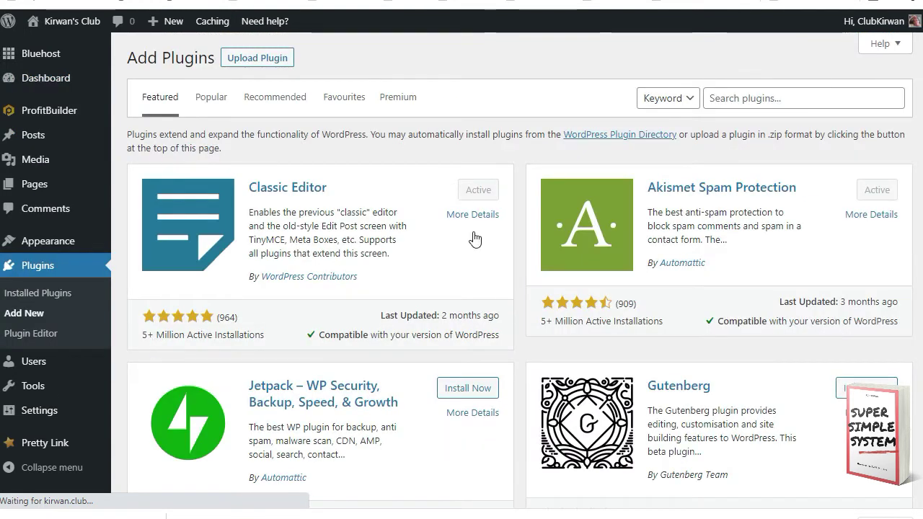
click(741, 100)
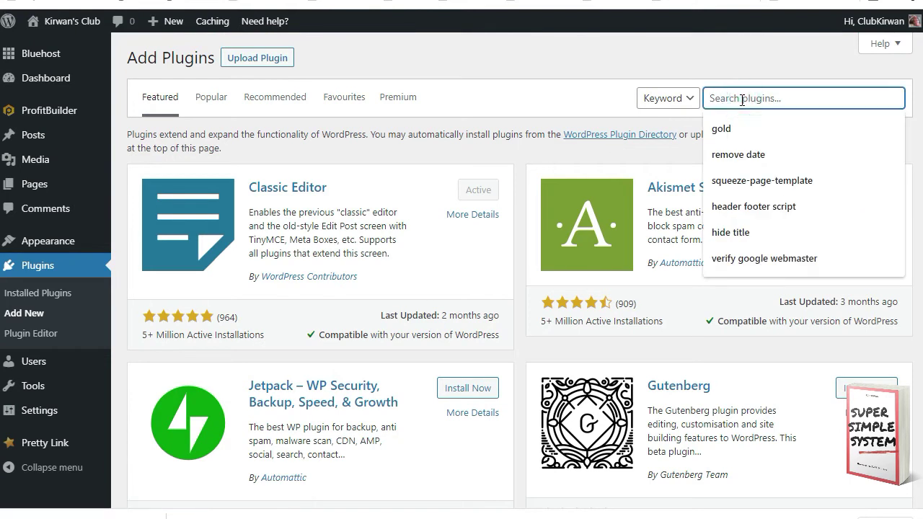
text(elementor)
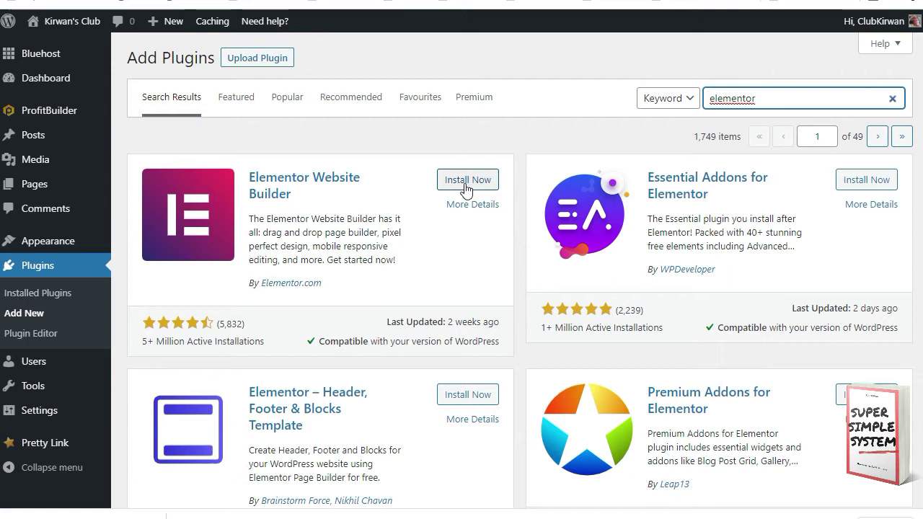
click(462, 182)
click(469, 180)
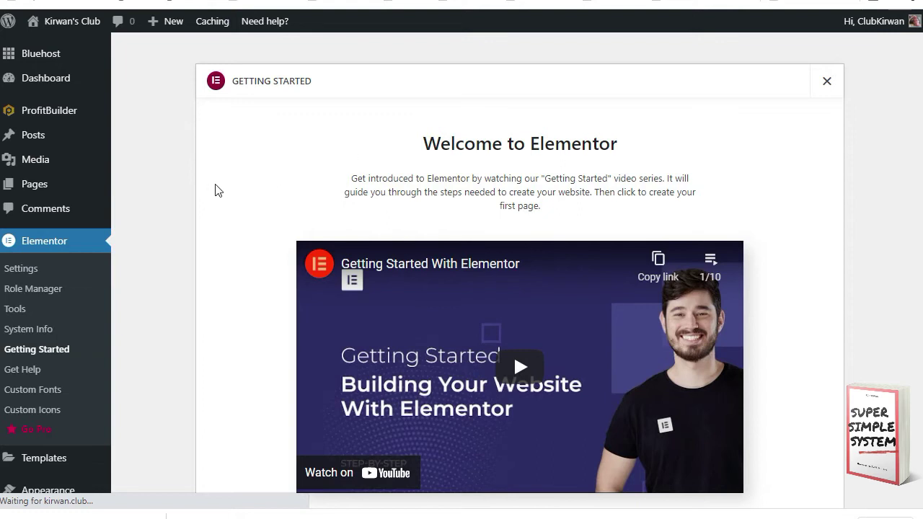
Step: From Elementor's Getting Started page, create a first page, Elementor #94, in the editor
scroll(219, 189, down, 2)
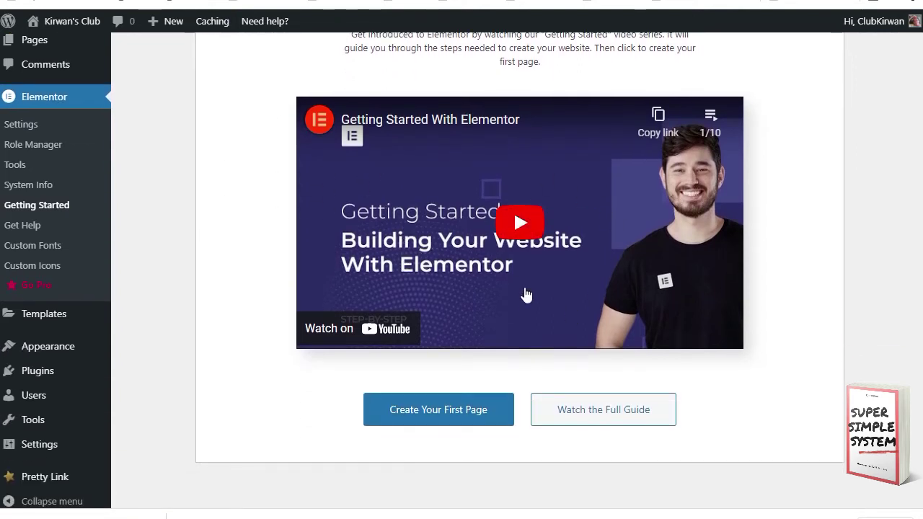
scroll(511, 301, down, 1)
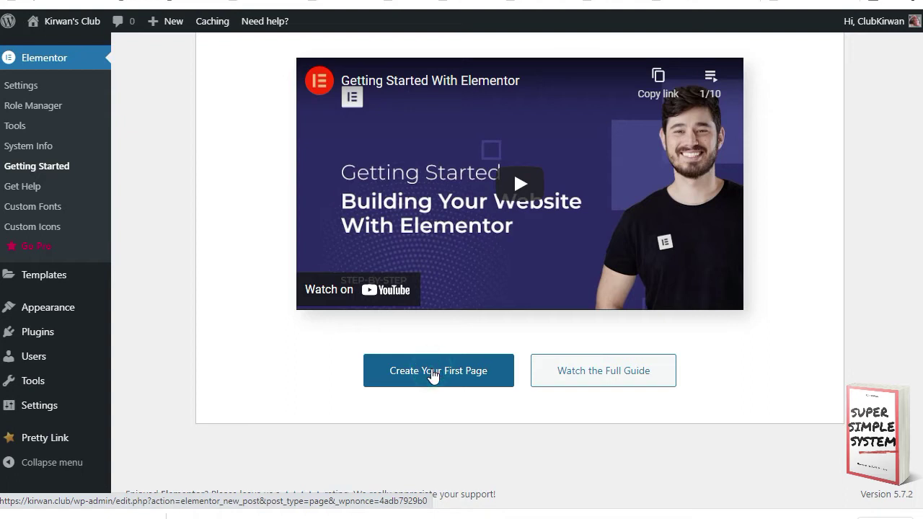
click(432, 376)
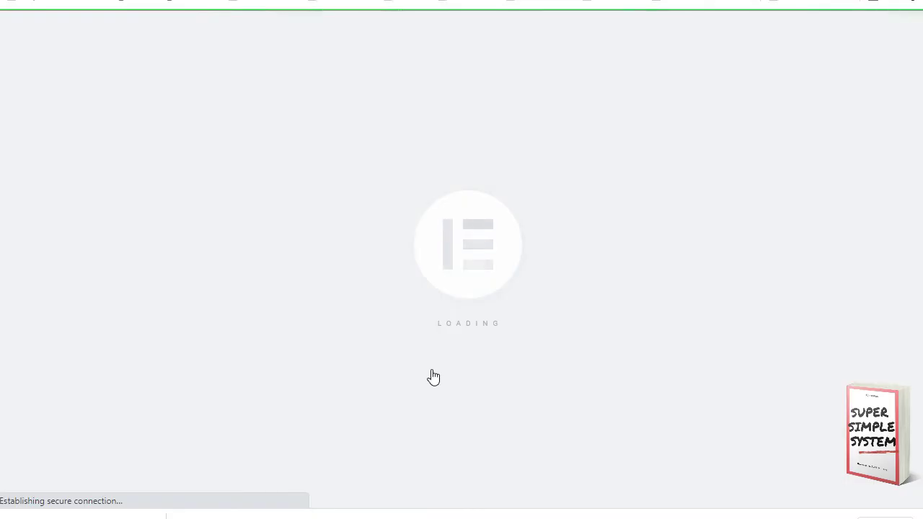
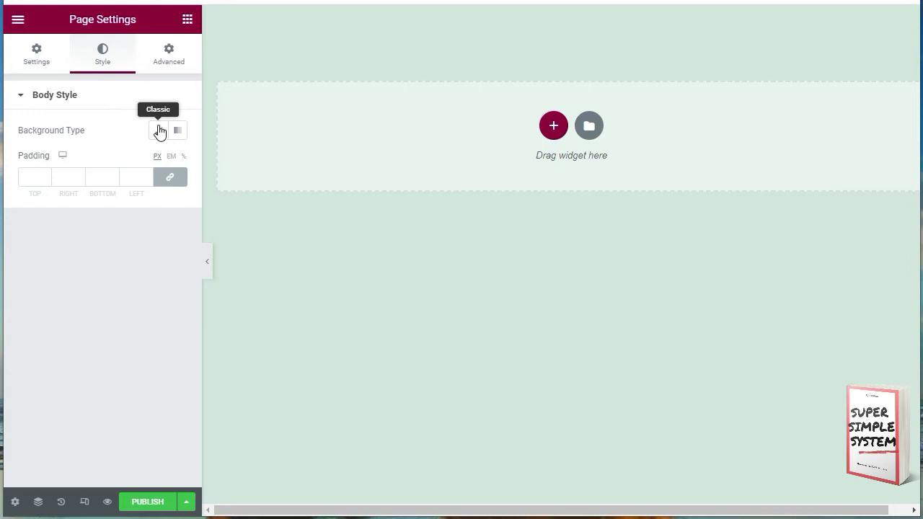
Step: Give the page body a plain white Classic background and publish the page
click(159, 133)
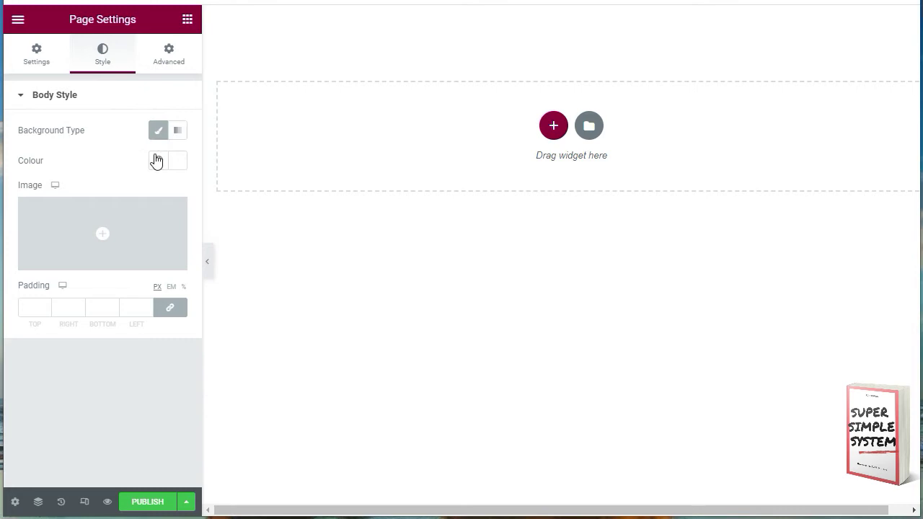
click(146, 505)
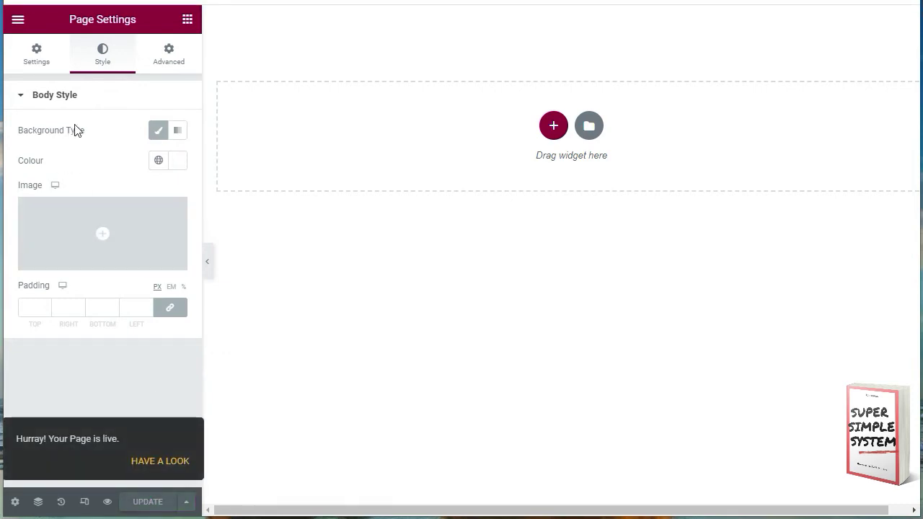
click(186, 22)
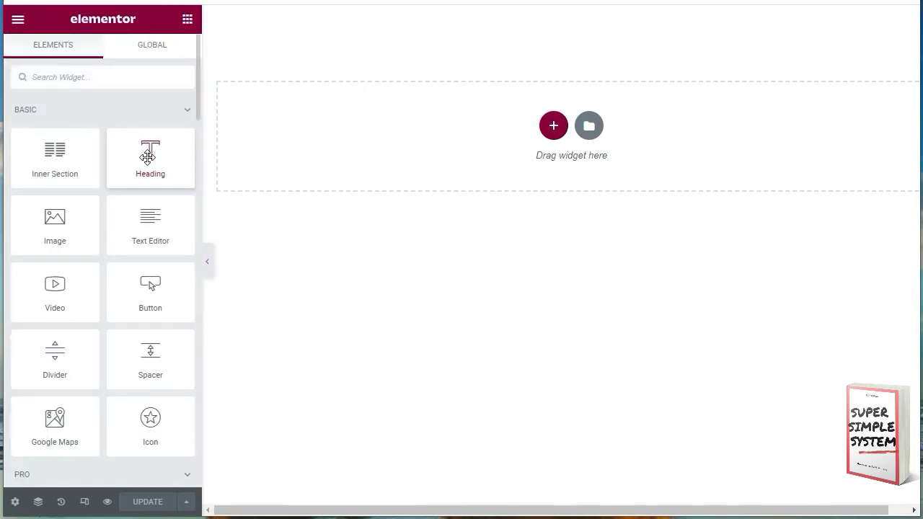
Step: Add a centred heading at the top of the page reading 'Thank You'
drag(148, 156, 543, 130)
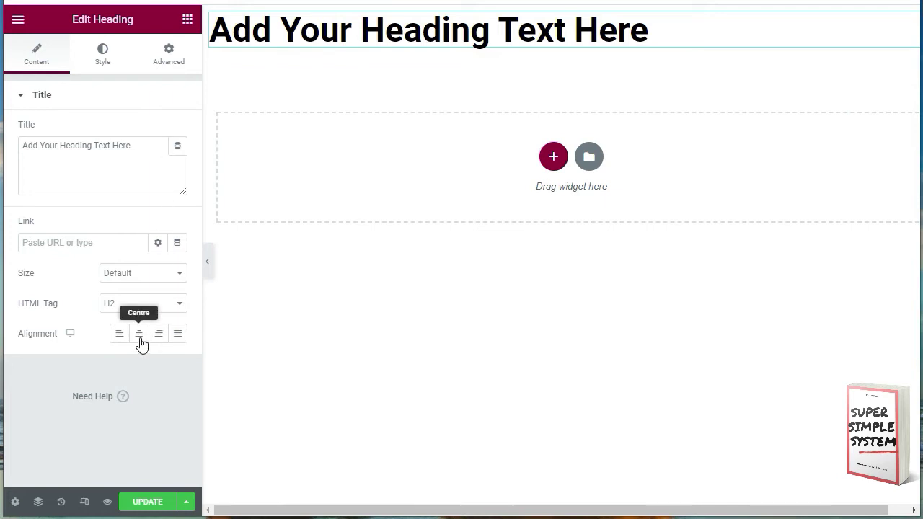
click(139, 339)
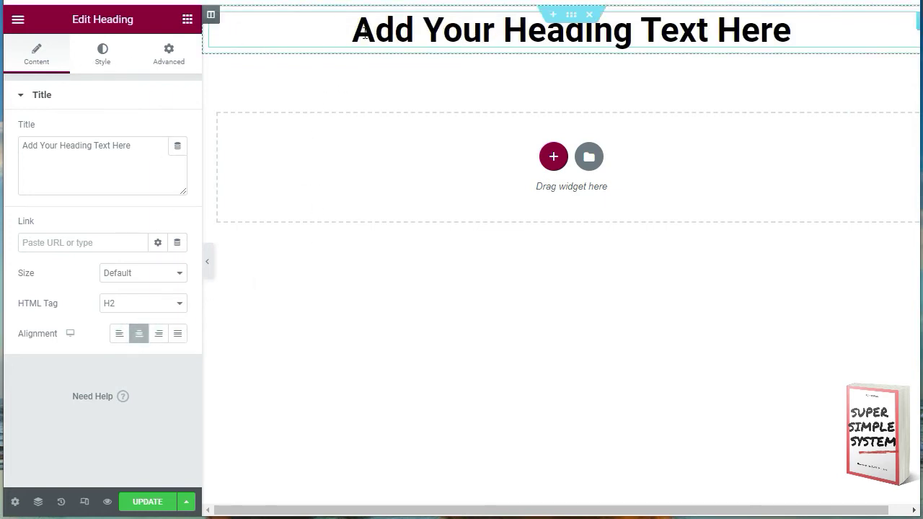
drag(351, 30, 793, 32)
click(796, 32)
text(T)
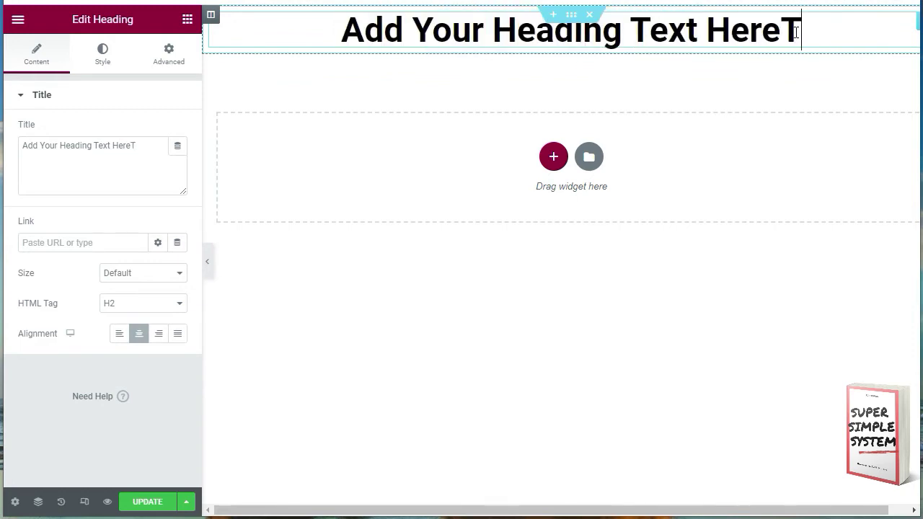
text(hank You)
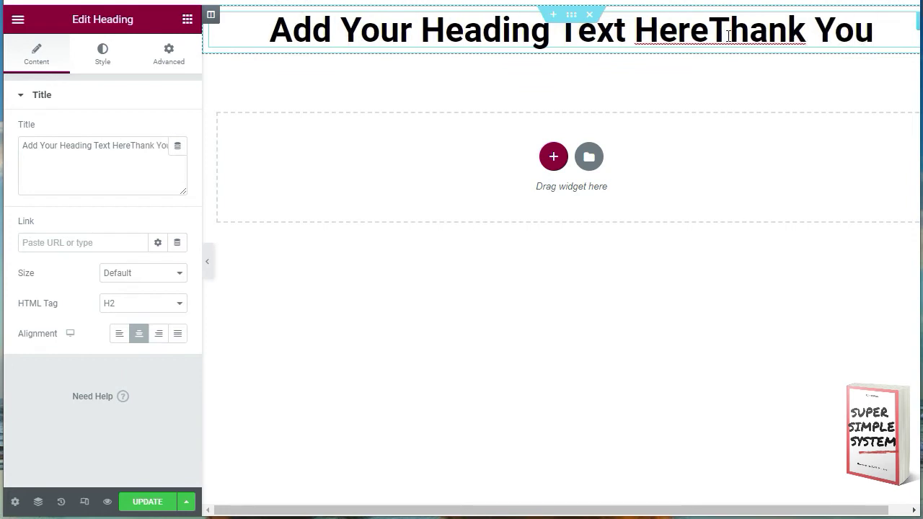
drag(708, 32, 279, 66)
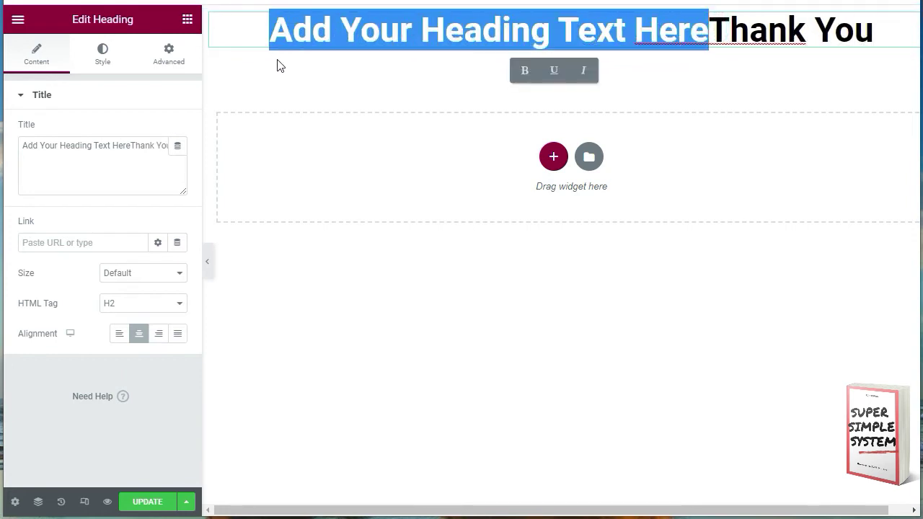
key(BackSpace)
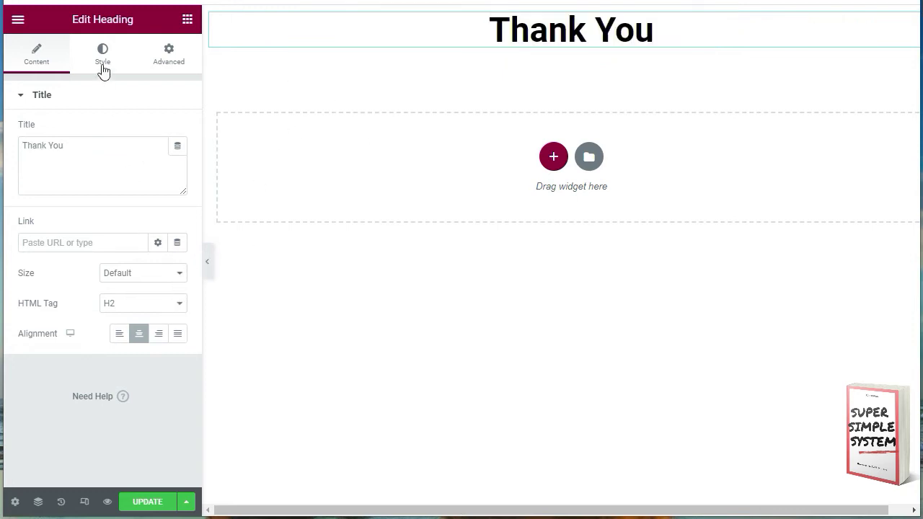
Step: Set the heading's Advanced margin to 23 px on all sides
click(104, 54)
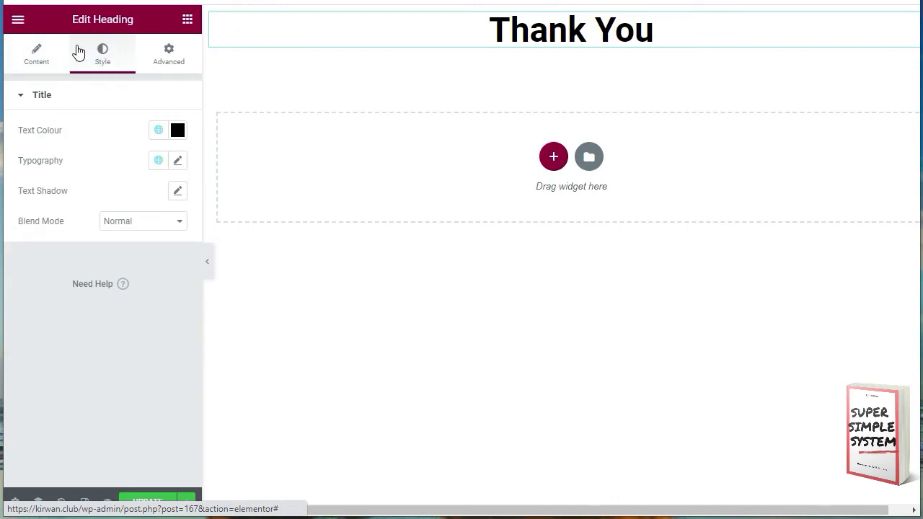
click(168, 52)
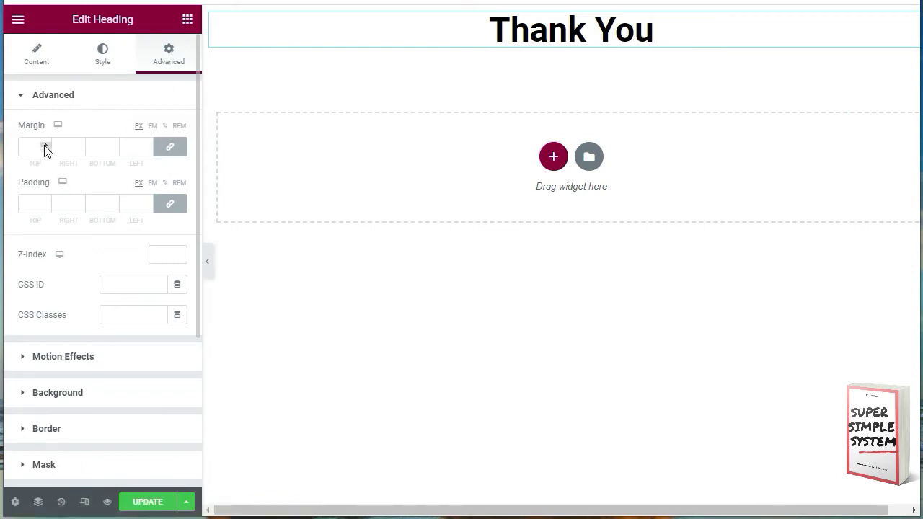
click(45, 145)
click(45, 145)
click(45, 145)
click(45, 145)
click(45, 145)
click(46, 145)
click(46, 144)
click(45, 145)
click(45, 145)
click(45, 145)
click(45, 145)
click(46, 145)
click(45, 145)
click(46, 145)
click(45, 144)
click(46, 145)
click(46, 145)
click(46, 145)
click(45, 145)
click(45, 145)
click(45, 145)
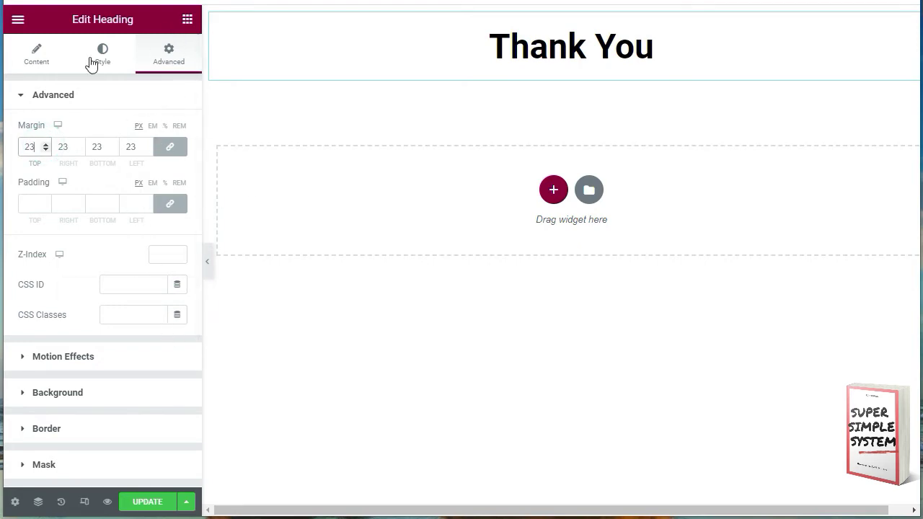
click(187, 20)
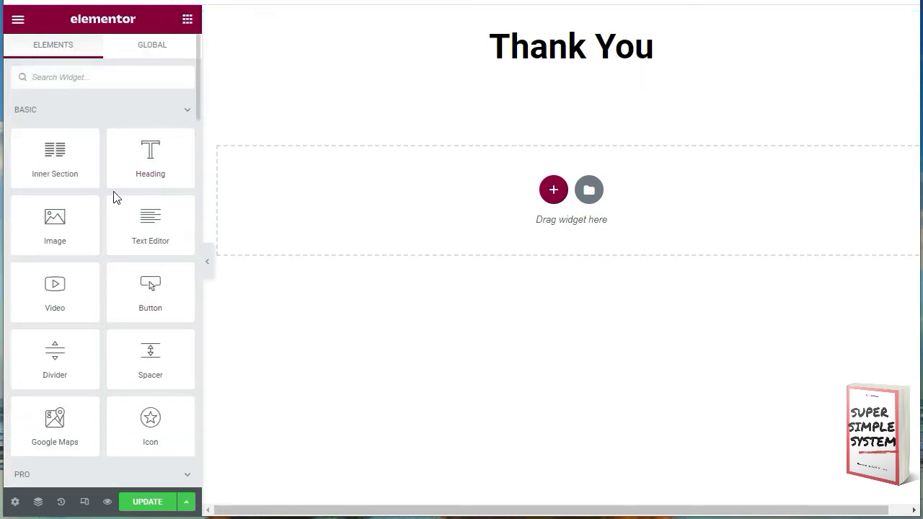
Step: Add a centred button under the heading with the text 'Access Your Course'
drag(151, 292, 546, 205)
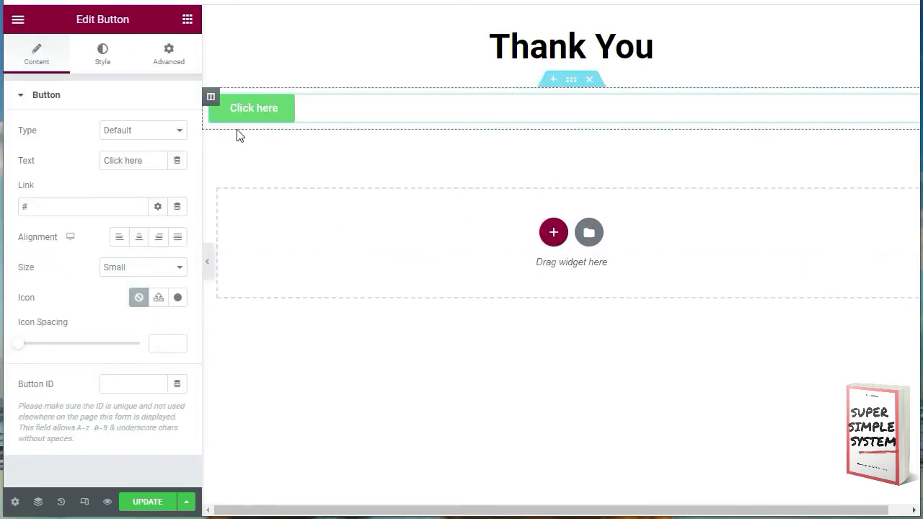
click(138, 240)
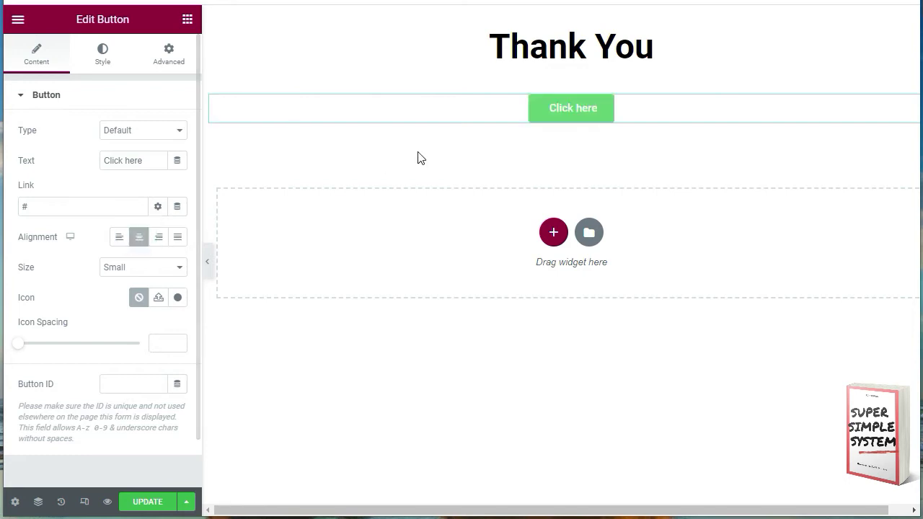
click(559, 114)
double_click(559, 114)
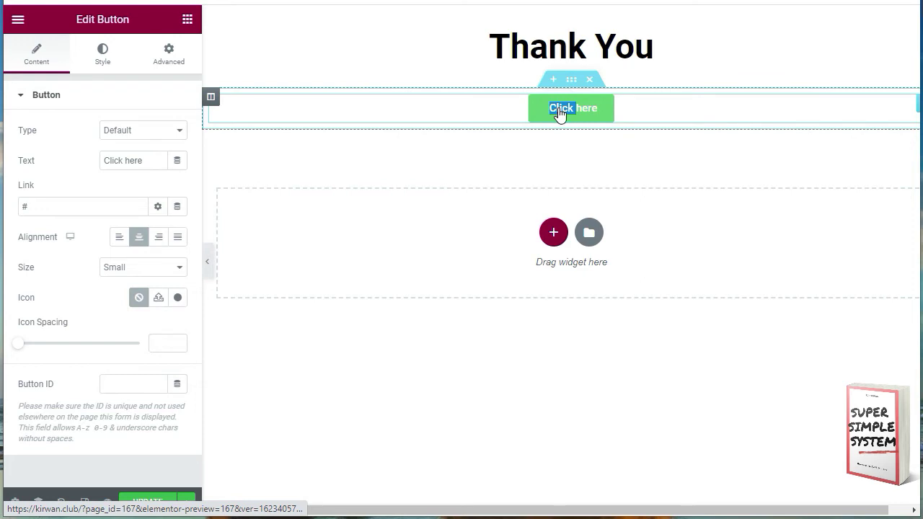
text(Downlo)
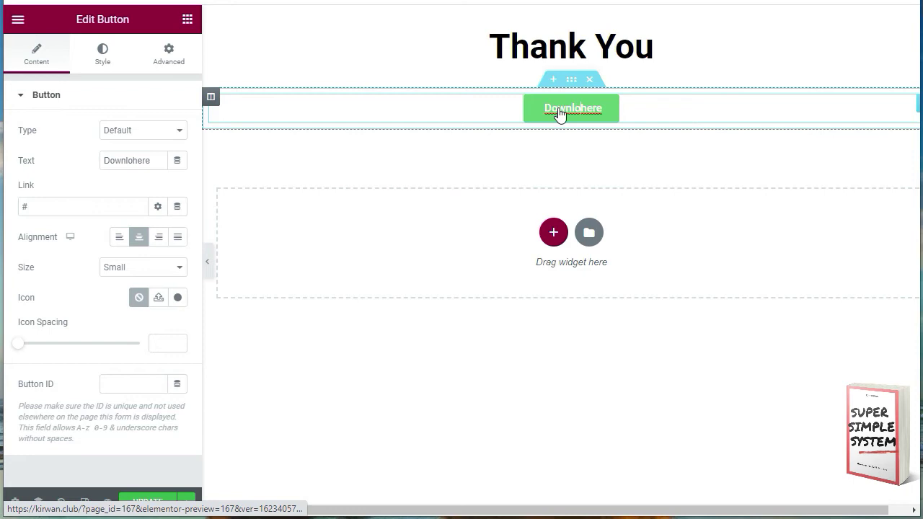
key(BackSpace)
key(BackSpace)
key(BackSpace)
key(BackSpace)
key(BackSpace)
key(BackSpace)
text(Access Your Course)
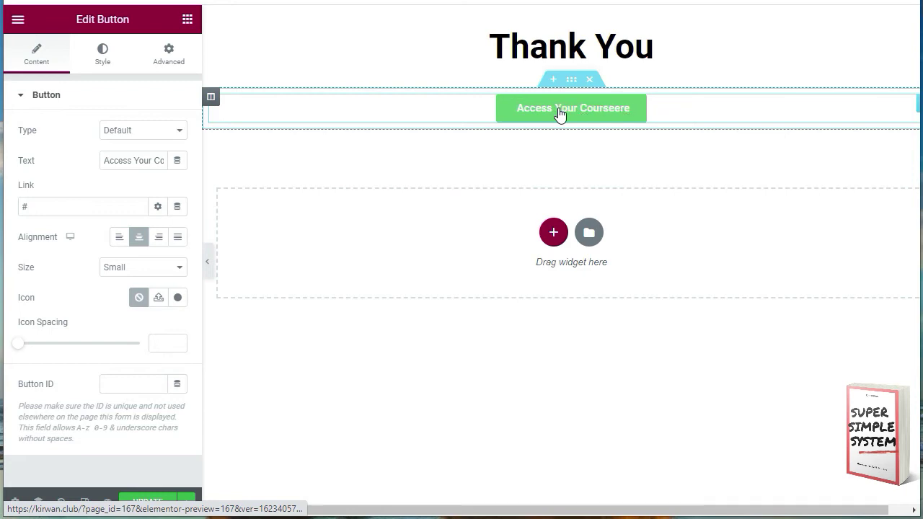
key(Delete)
key(Delete)
key(Delete)
key(Delete)
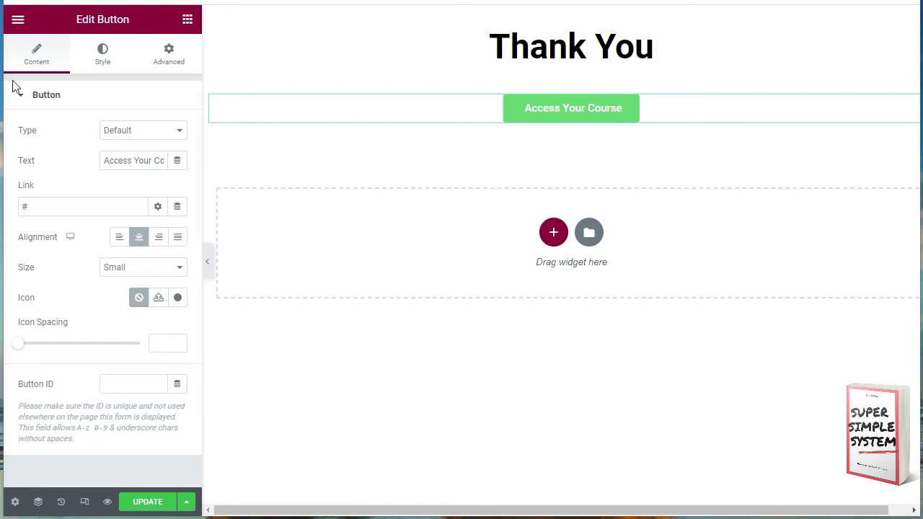
Step: Paste the anvilmarketing.co.uk course address as the button link and update the page
drag(31, 207, 6, 210)
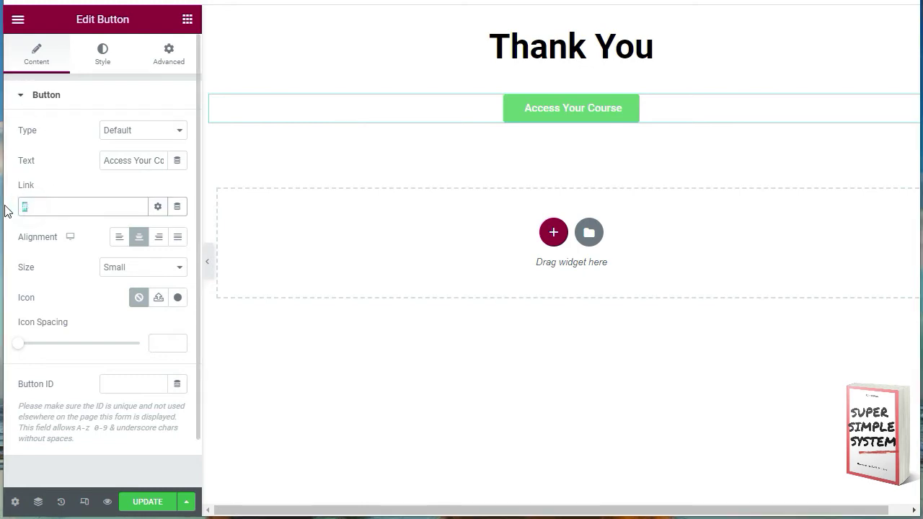
key(ctrl+v)
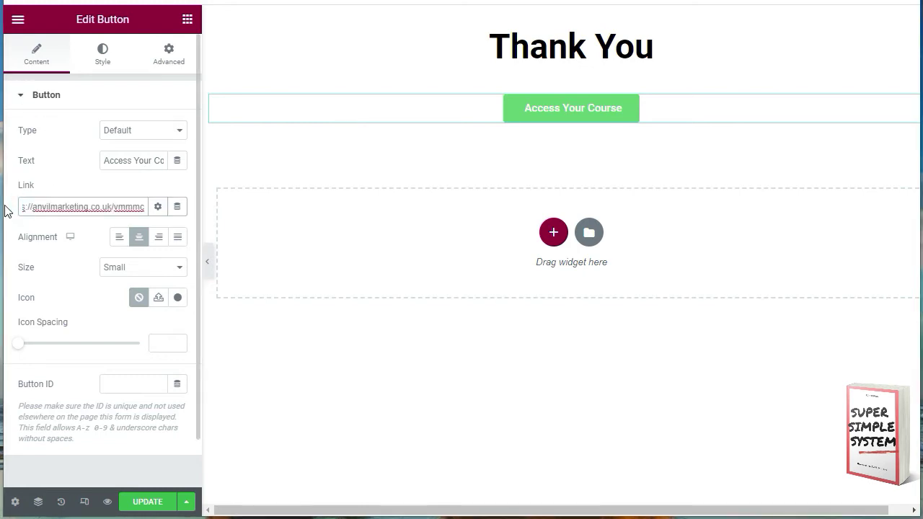
click(158, 209)
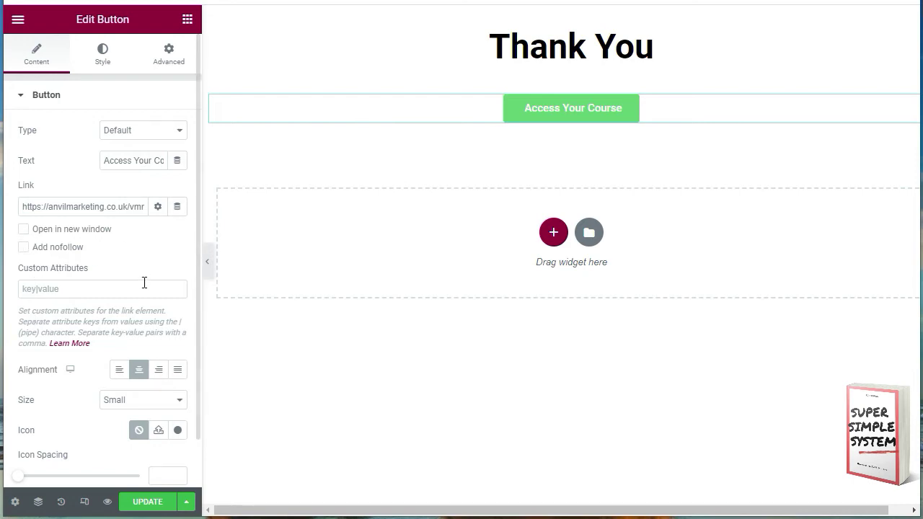
click(146, 502)
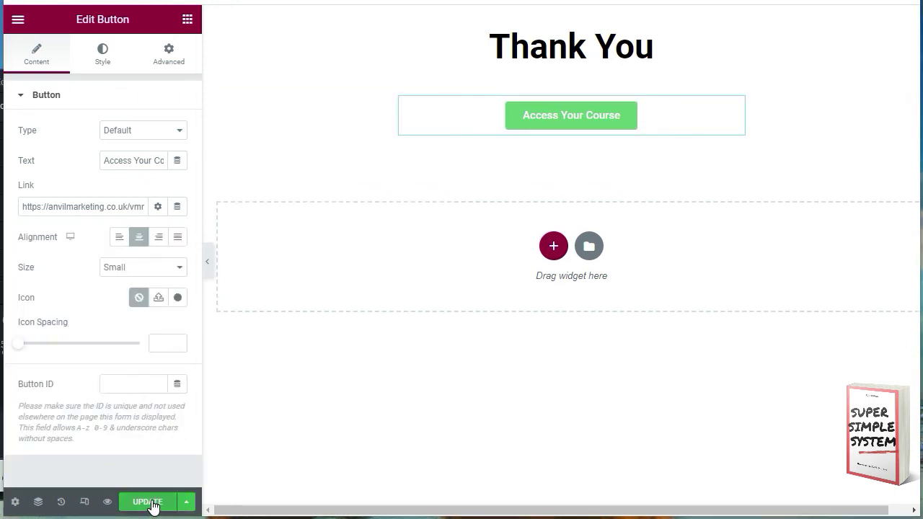
Step: Preview the thank-you page and follow the Access Your Course button to check its link
click(108, 502)
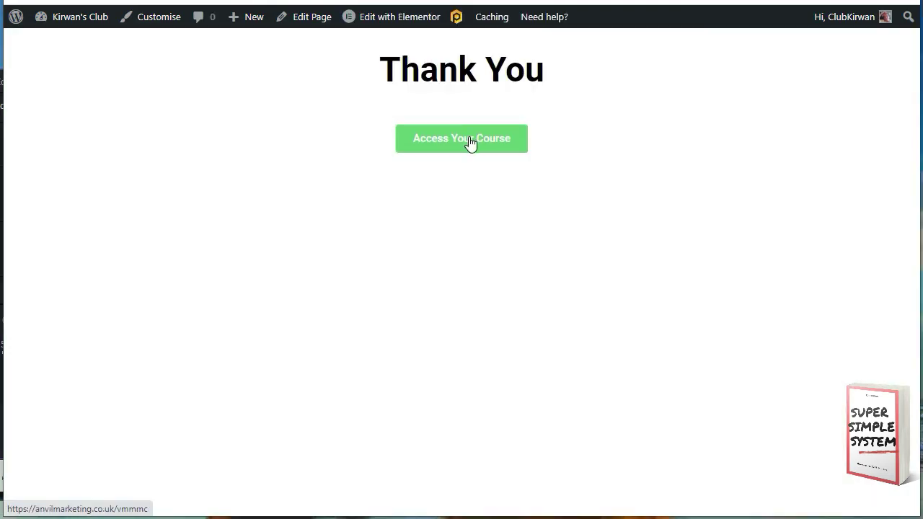
click(457, 139)
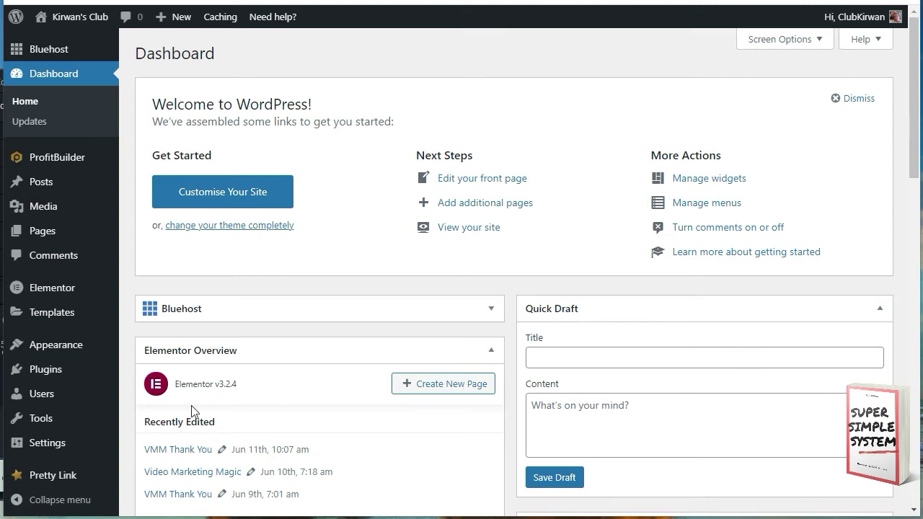
Step: Add a new page titled 'Video Marketing Magic Mini-Course' and edit it with Elementor
mouse_move(50, 238)
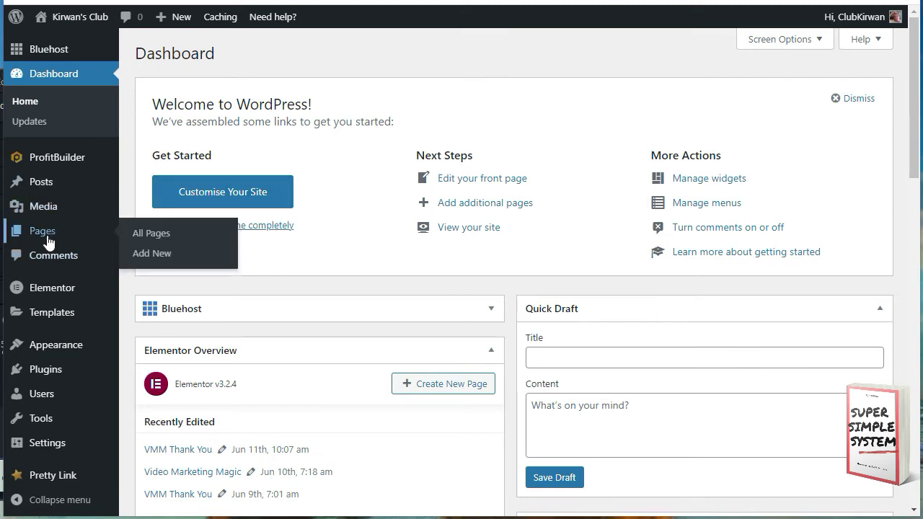
click(153, 254)
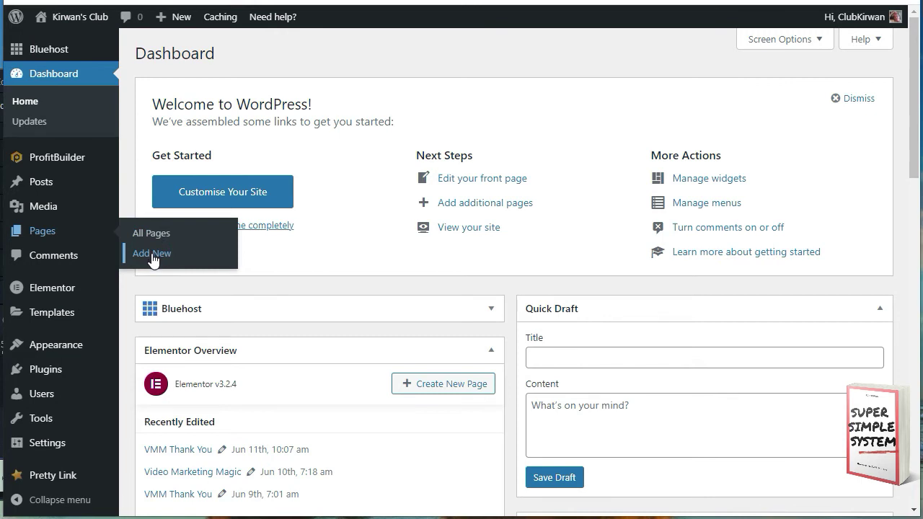
click(152, 253)
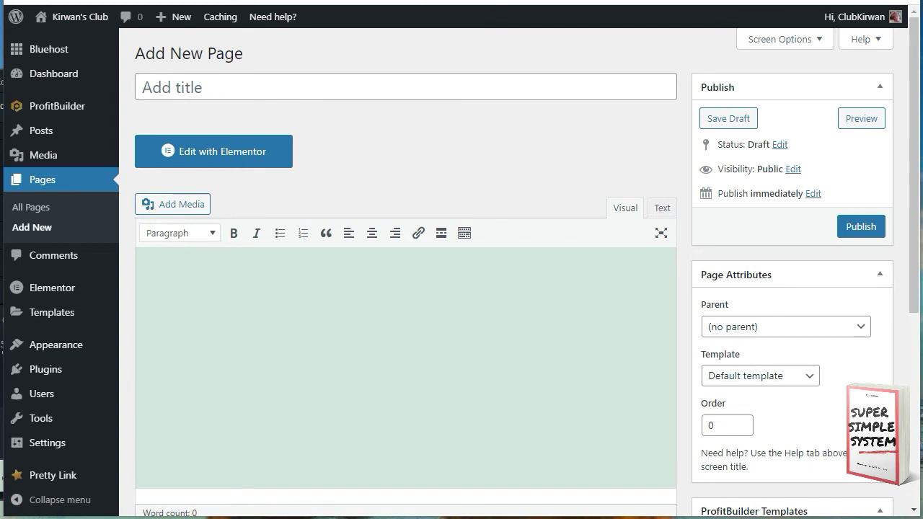
key(alt+Tab)
drag(509, 87, 0, 41)
click(145, 87)
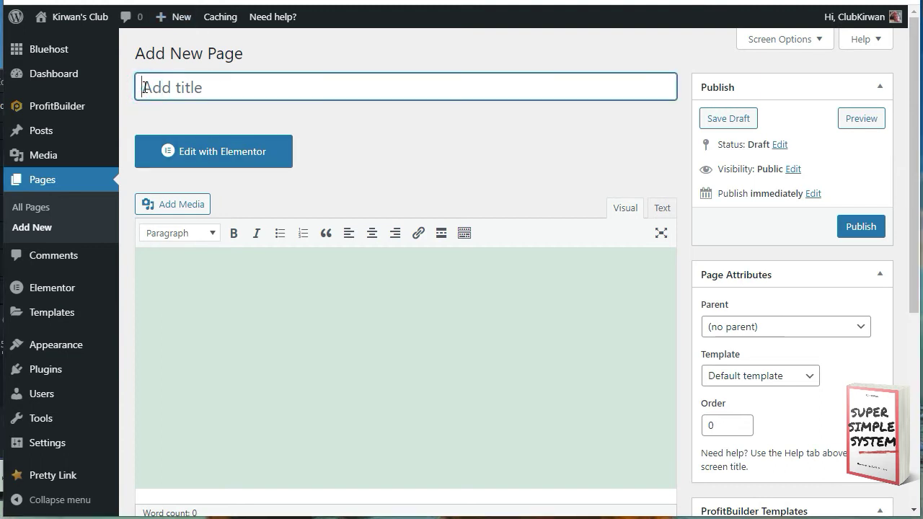
text(Video Marketing Magic Mini-Course)
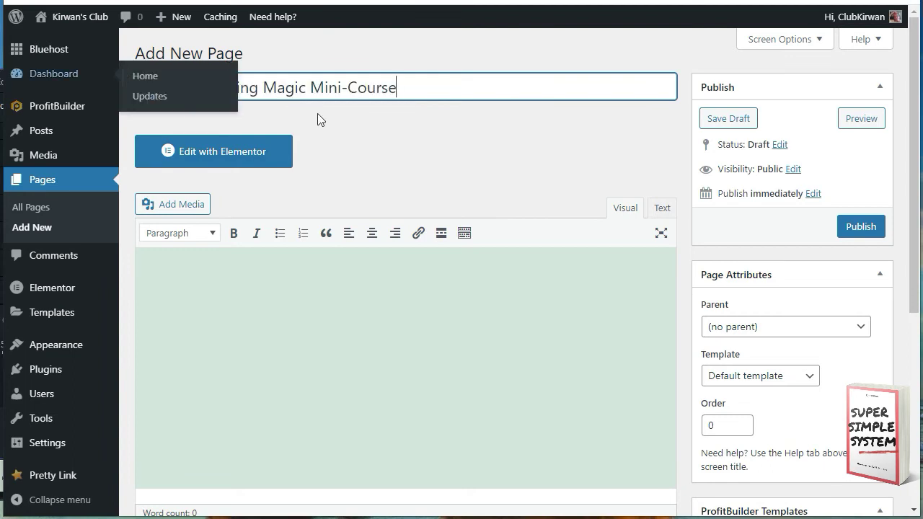
scroll(725, 284, down, 3)
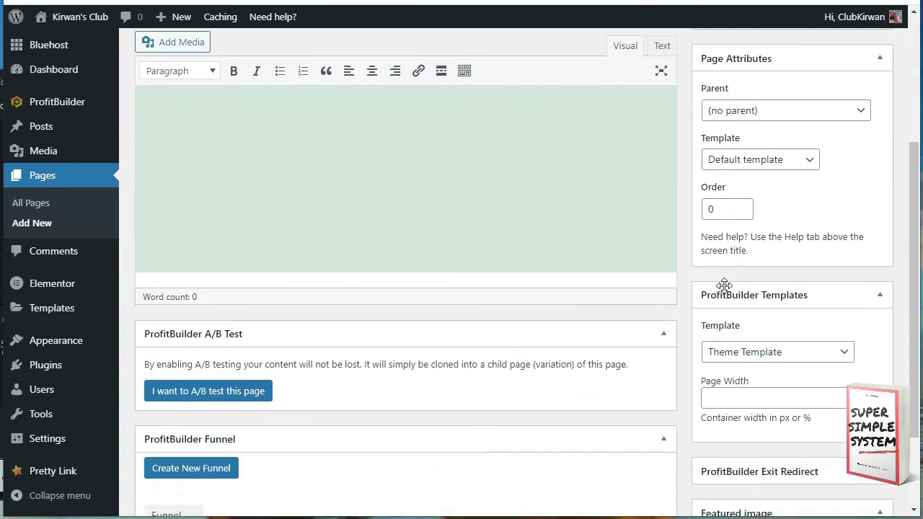
scroll(782, 282, up, 3)
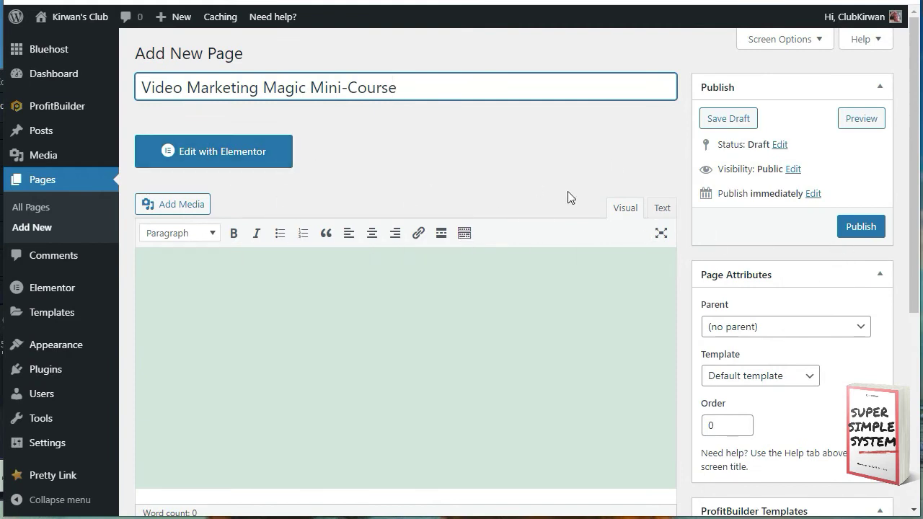
click(223, 154)
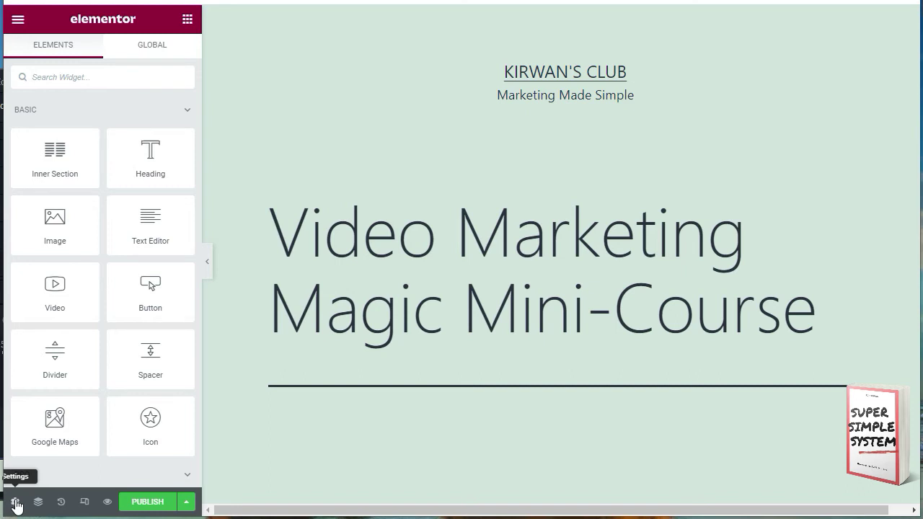
Step: In Page Settings, turn on Hide Title and set Page Layout to Elementor Canvas
click(15, 503)
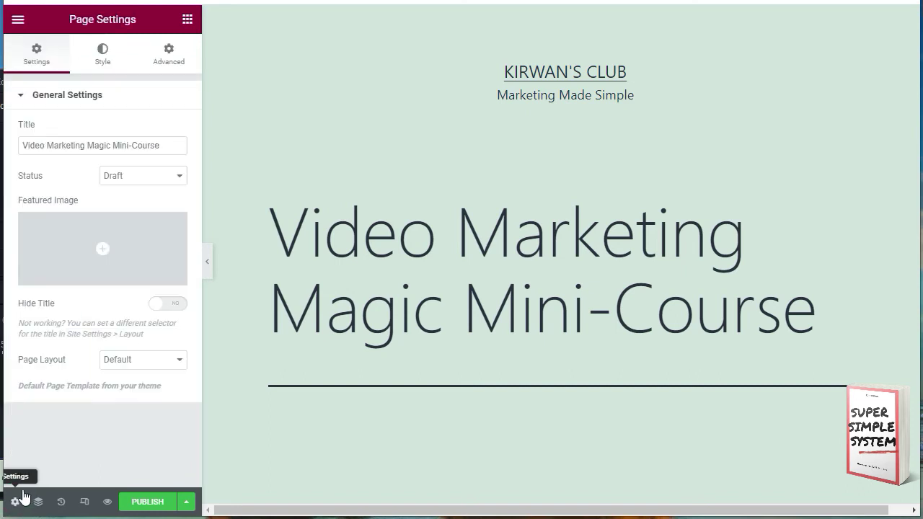
click(158, 305)
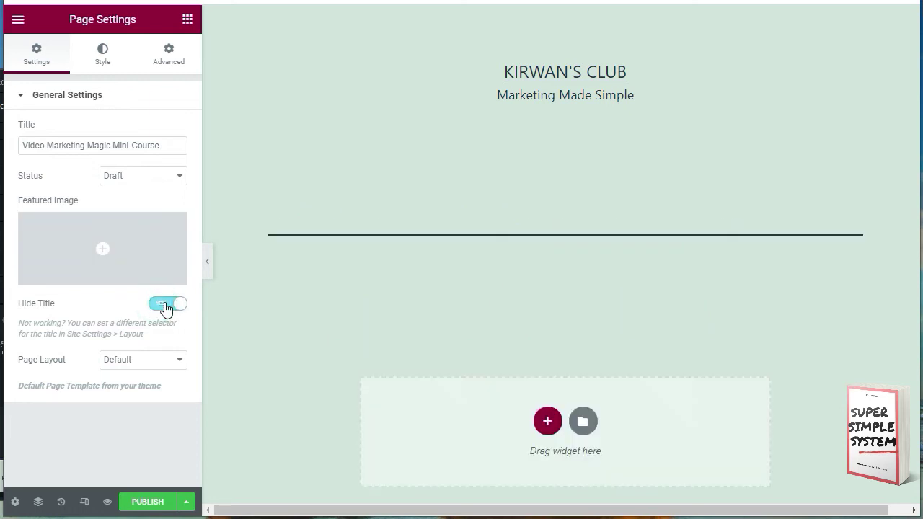
click(178, 361)
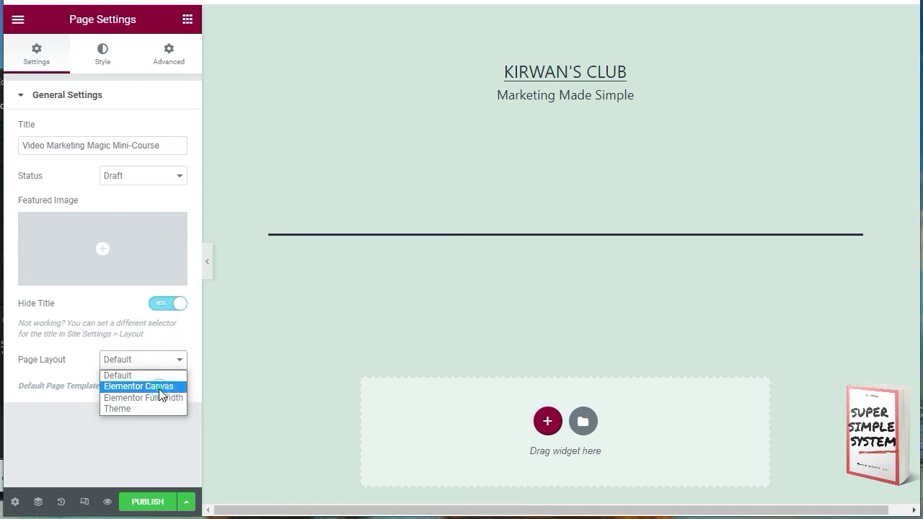
click(155, 387)
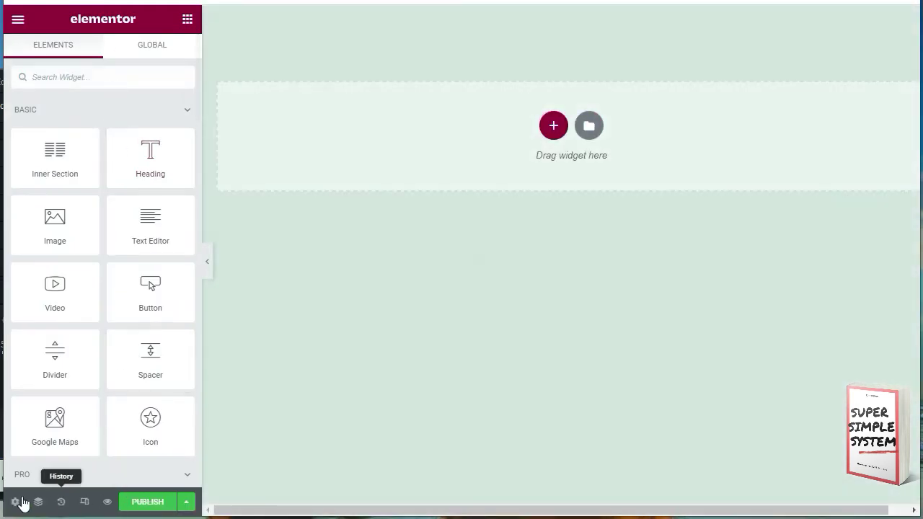
Step: Set a Classic body background with colour #fff and publish the page
click(14, 502)
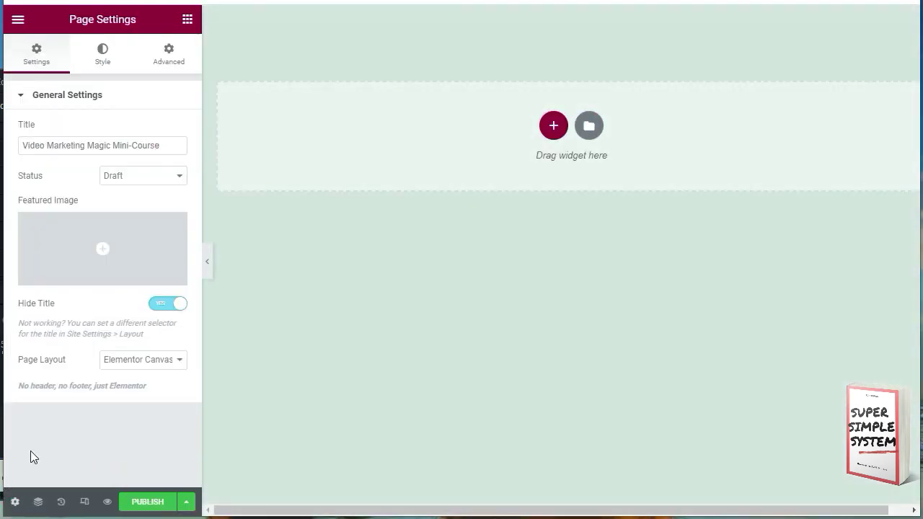
click(104, 52)
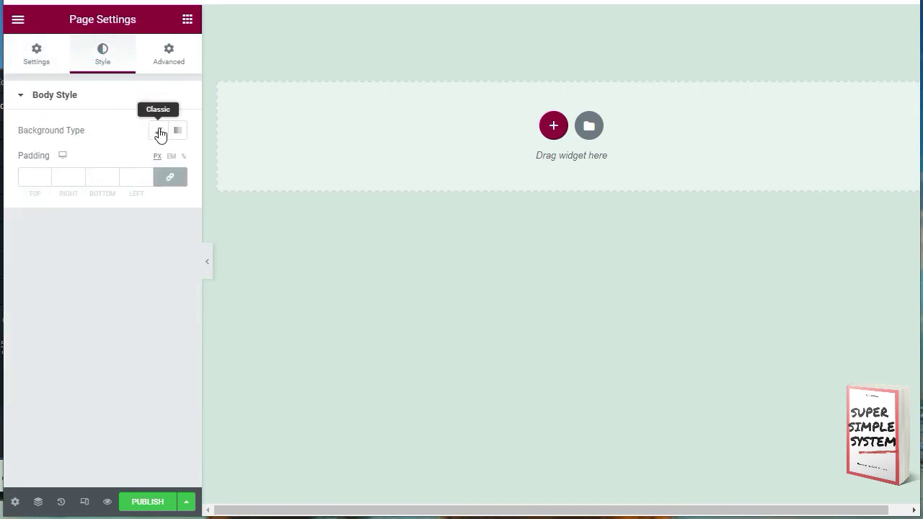
click(159, 132)
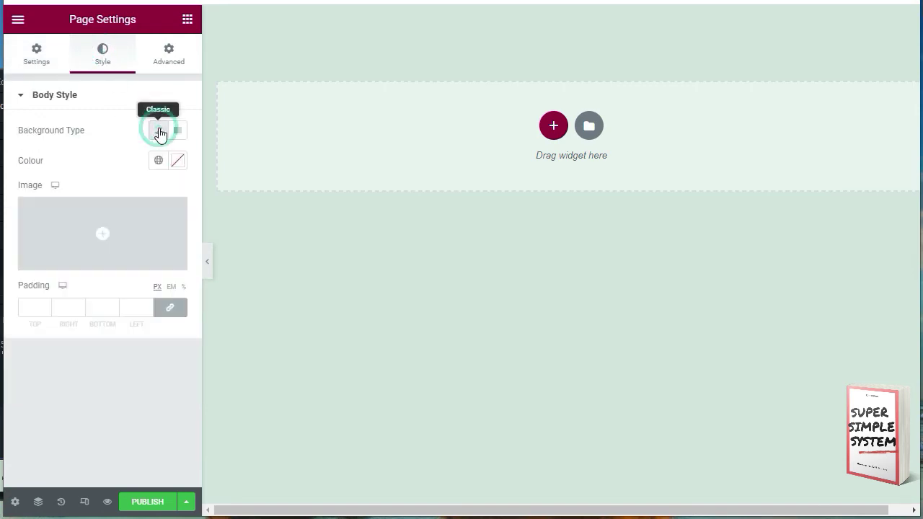
click(178, 161)
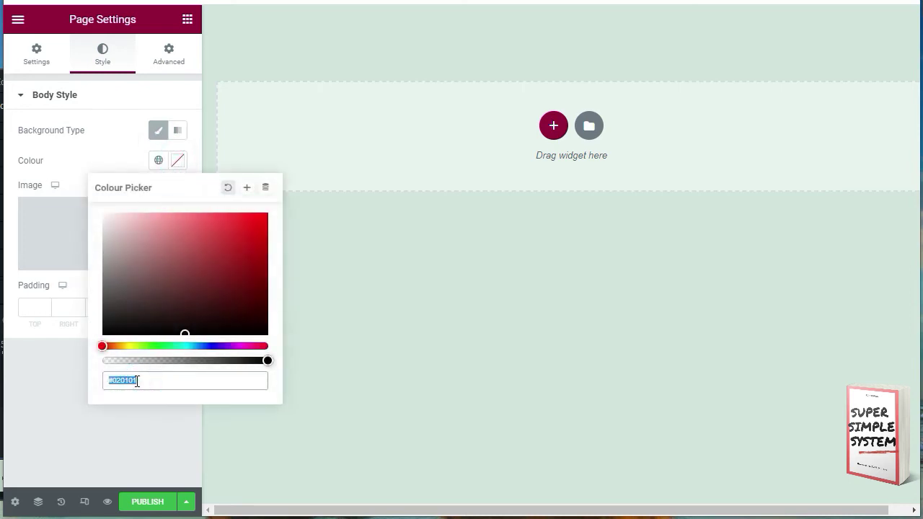
double_click(115, 154)
click(156, 161)
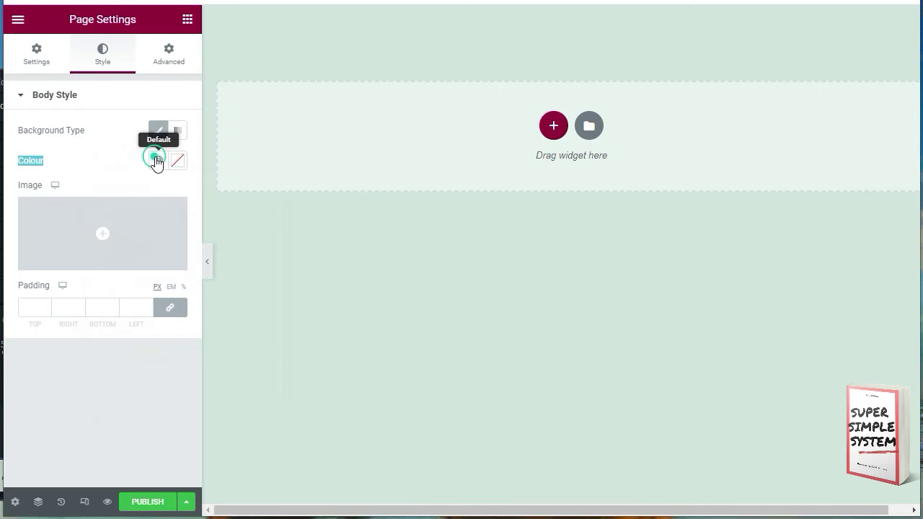
click(177, 161)
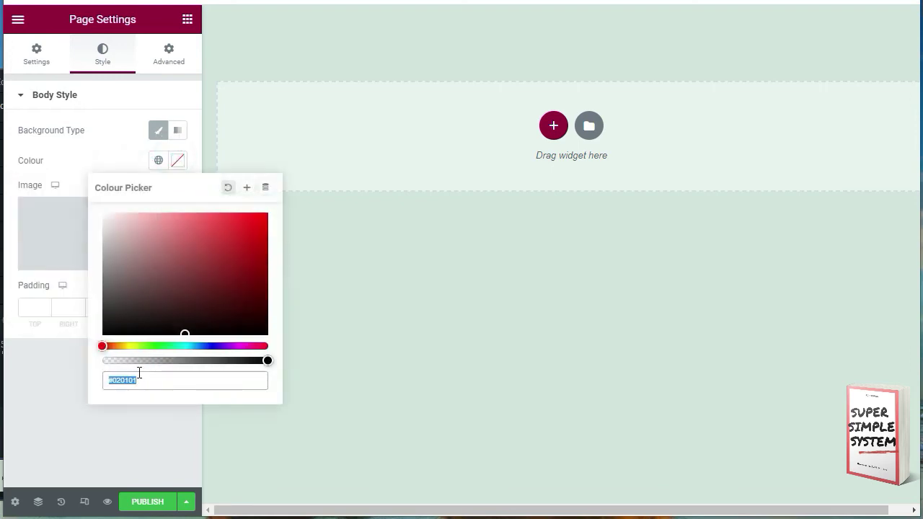
text(#ffff)
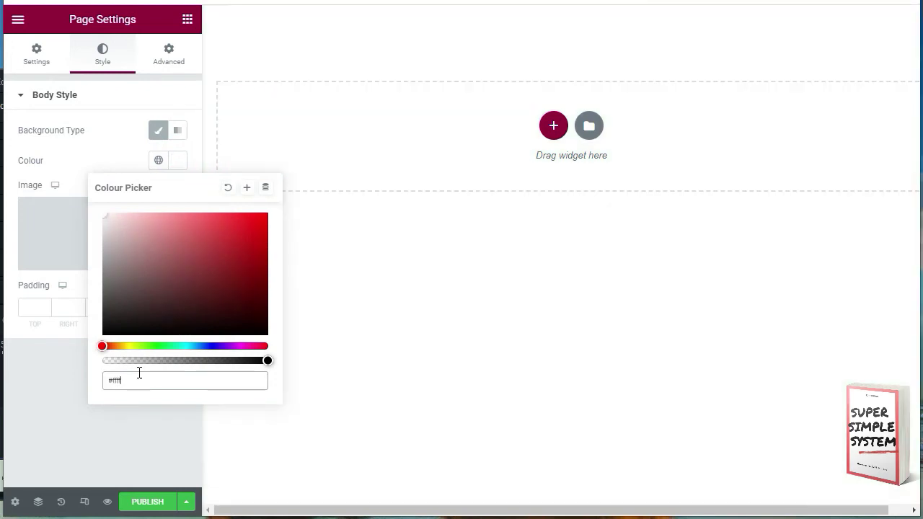
click(159, 434)
click(139, 504)
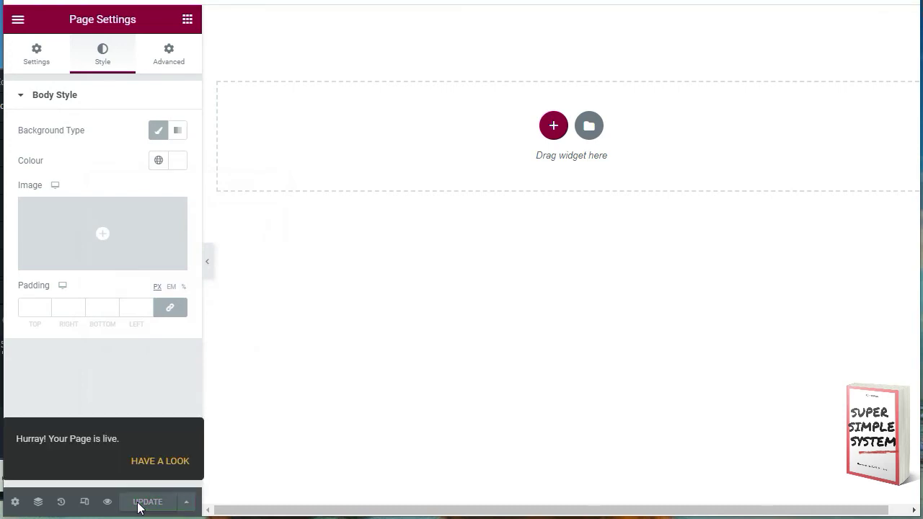
click(187, 21)
Step: Add a heading at the top and paste in the email opt-in headline about page-1 video rankings
drag(141, 151, 549, 123)
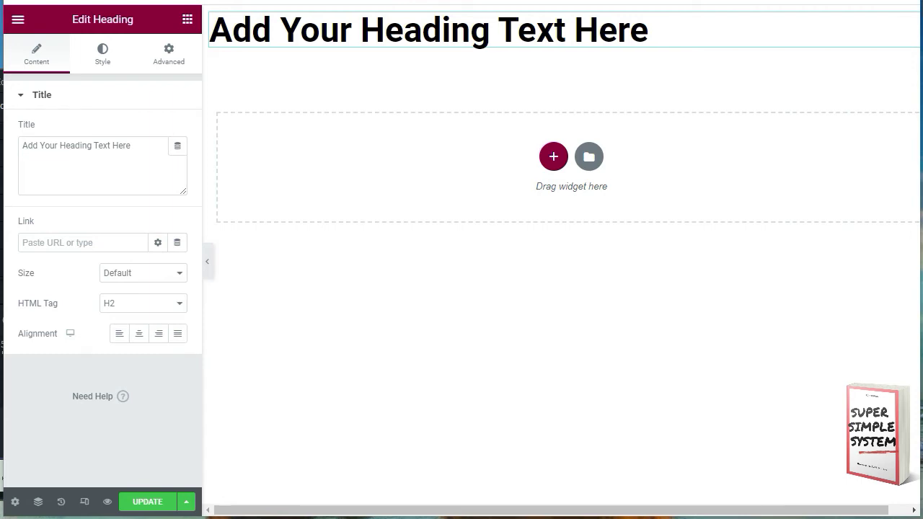
drag(0, 45, 0, 106)
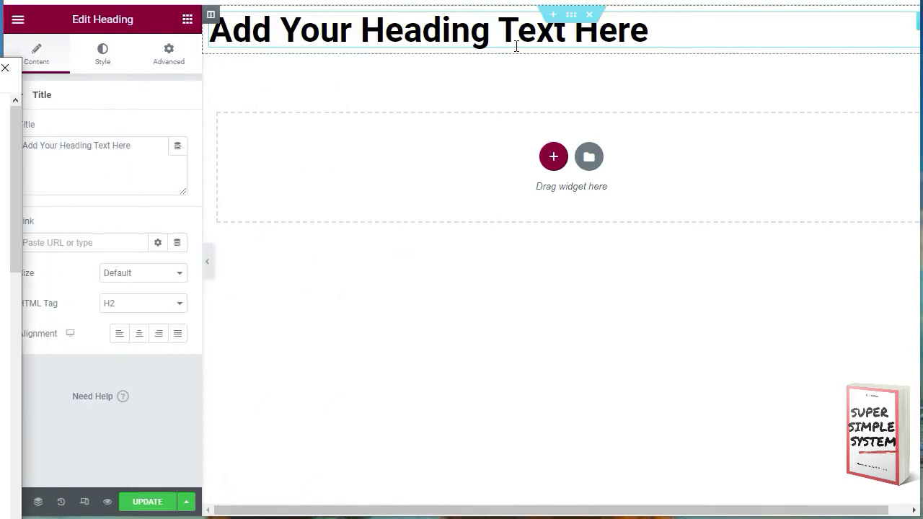
click(656, 33)
click(650, 33)
drag(651, 32, 195, 49)
click(187, 19)
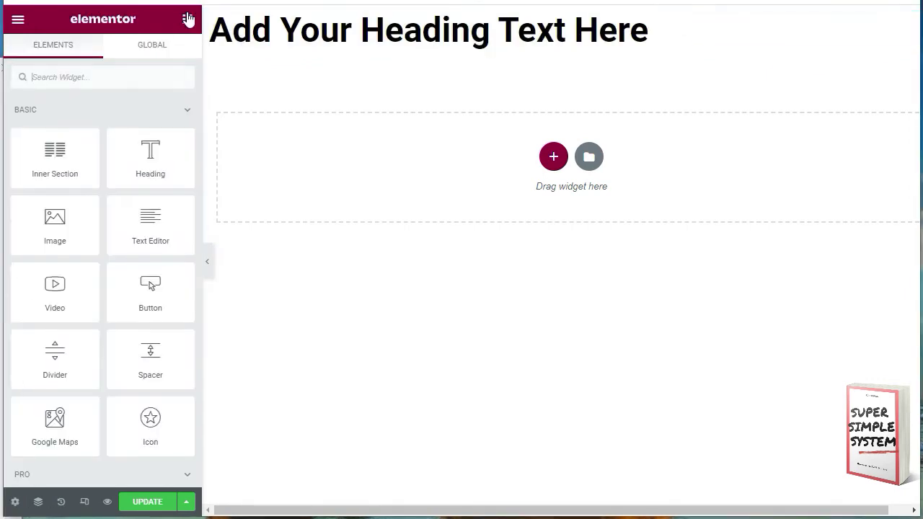
key(ctrl+v)
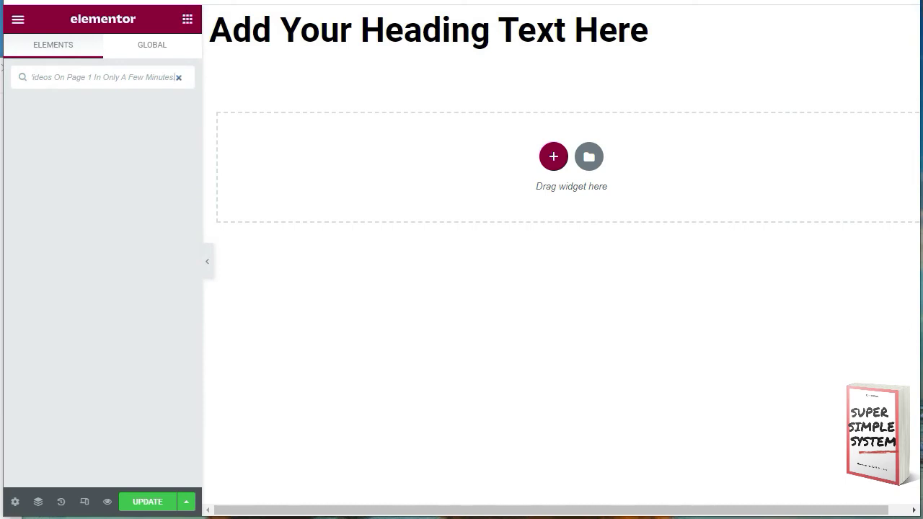
click(530, 24)
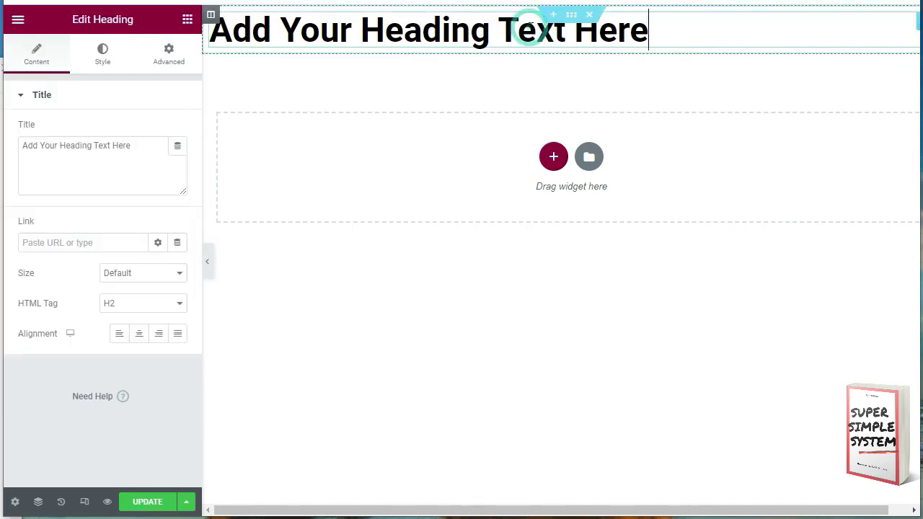
drag(654, 29, 219, 48)
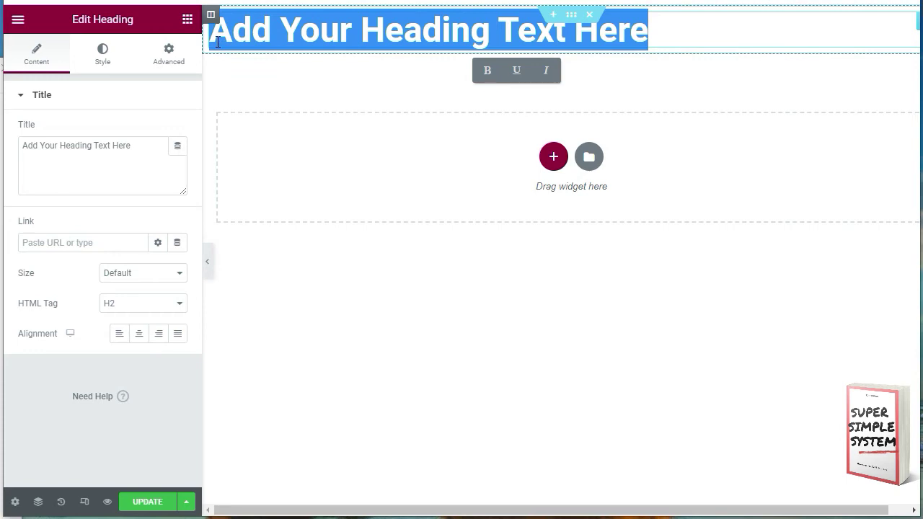
text(Enter Your Email Below And You'll Discover How To Rank Videos On Page 1 In Only A Few Minutes!)
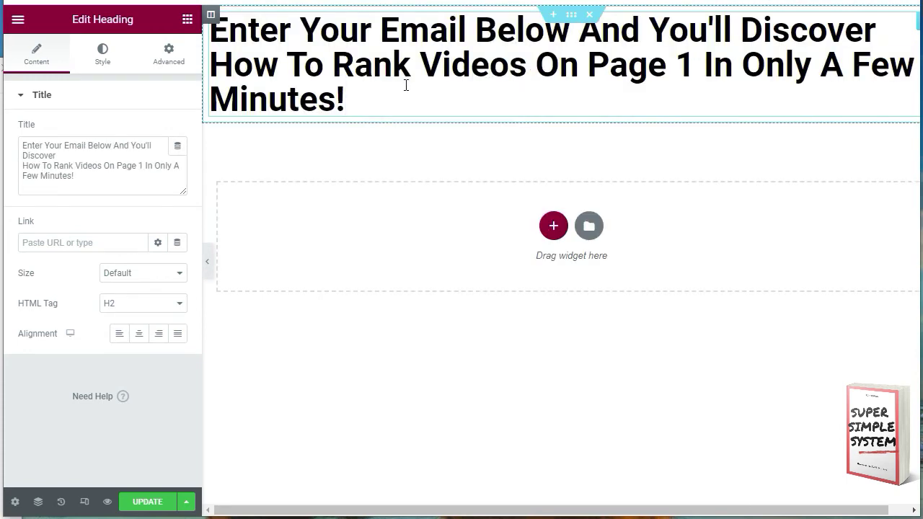
Step: Centre the headline and enlarge the Title box to show the full text
drag(347, 100, 219, 42)
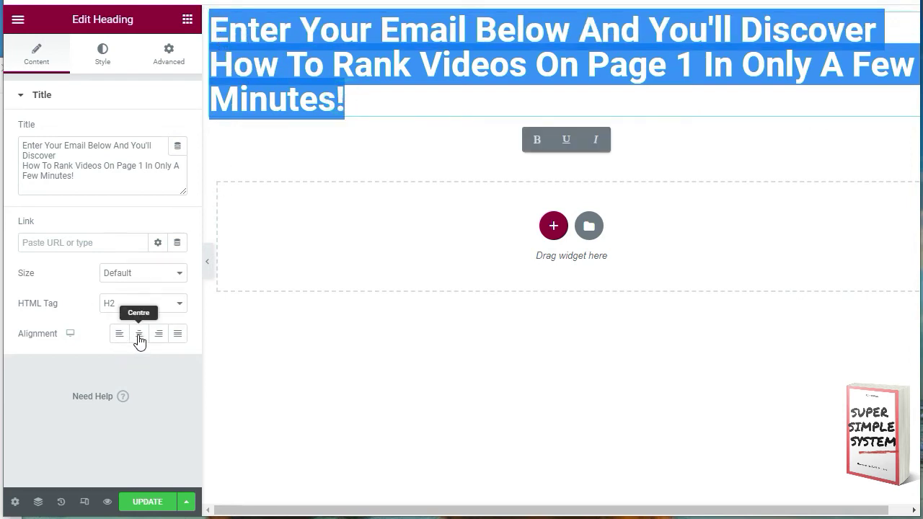
click(138, 336)
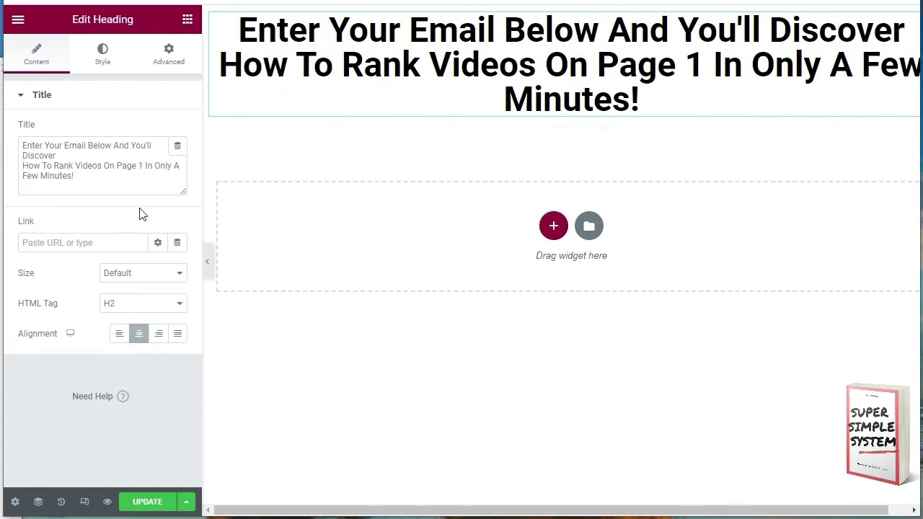
drag(183, 189, 184, 225)
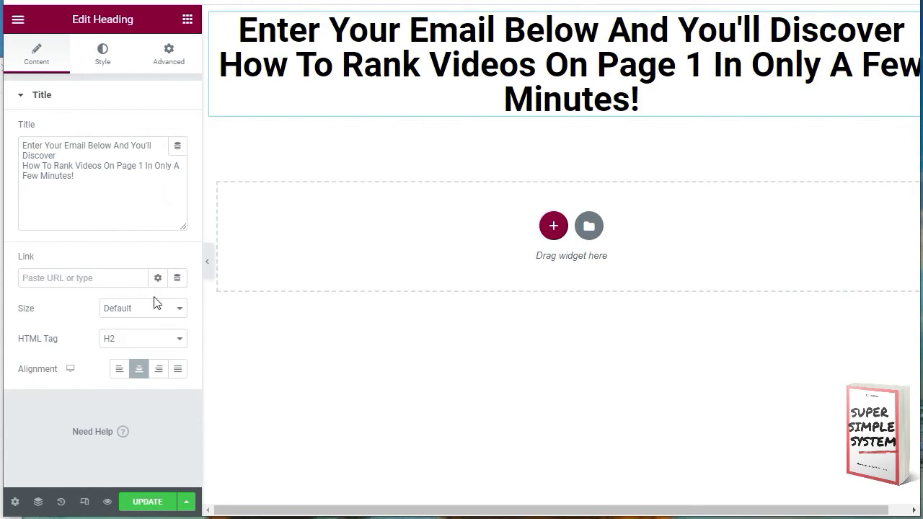
Step: Set the headline Size to Large and insert a <br> line break after 'Discover'
click(175, 309)
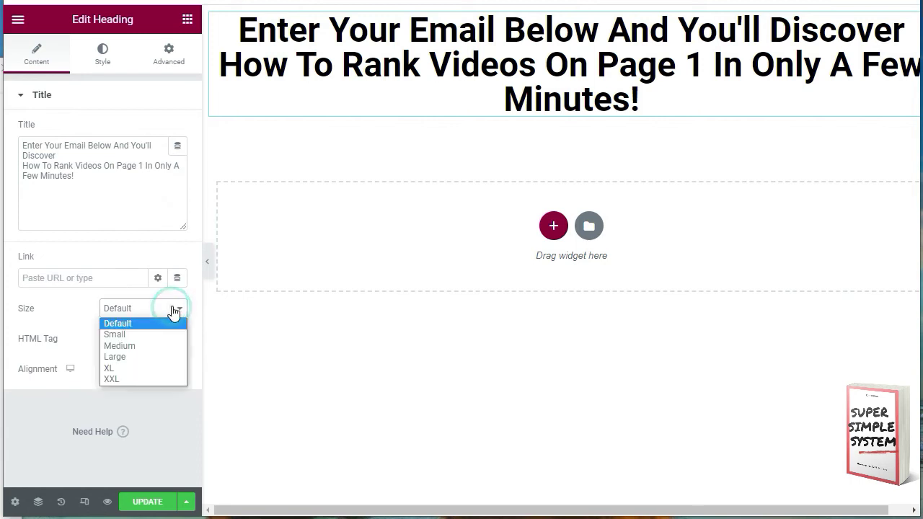
click(160, 347)
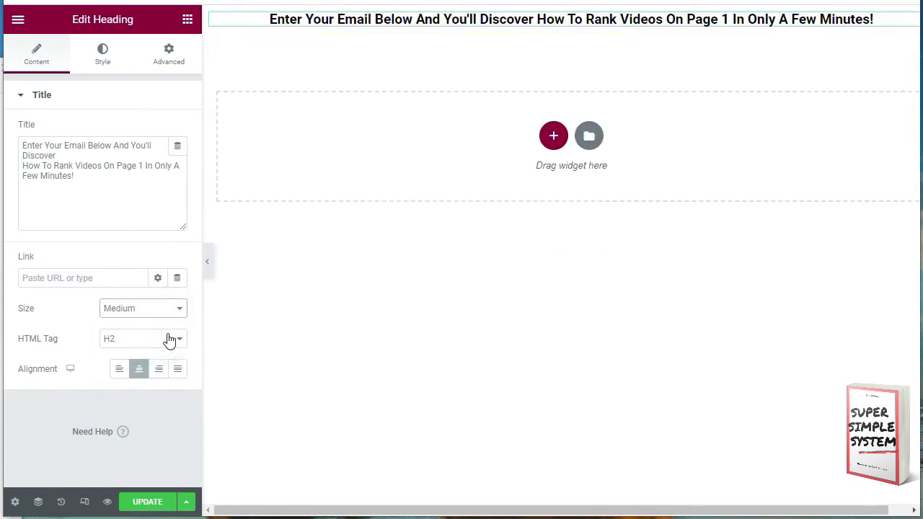
click(180, 310)
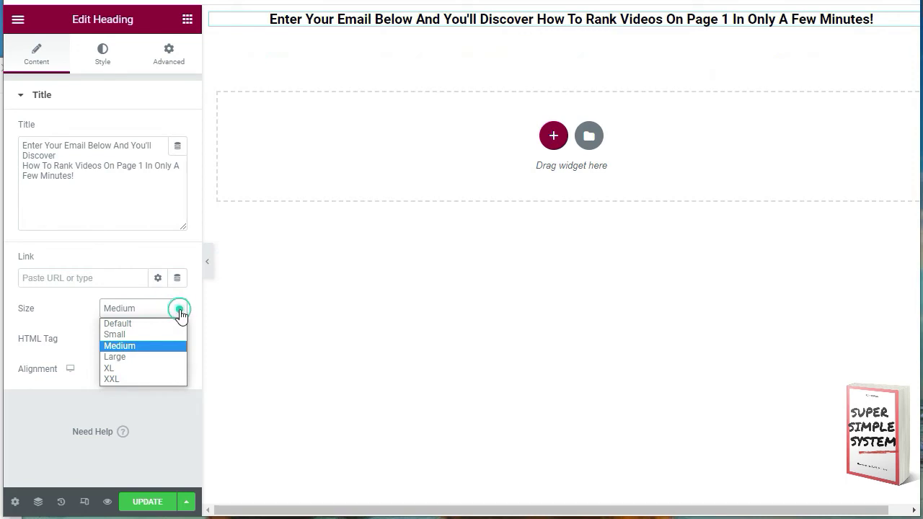
click(149, 358)
click(119, 195)
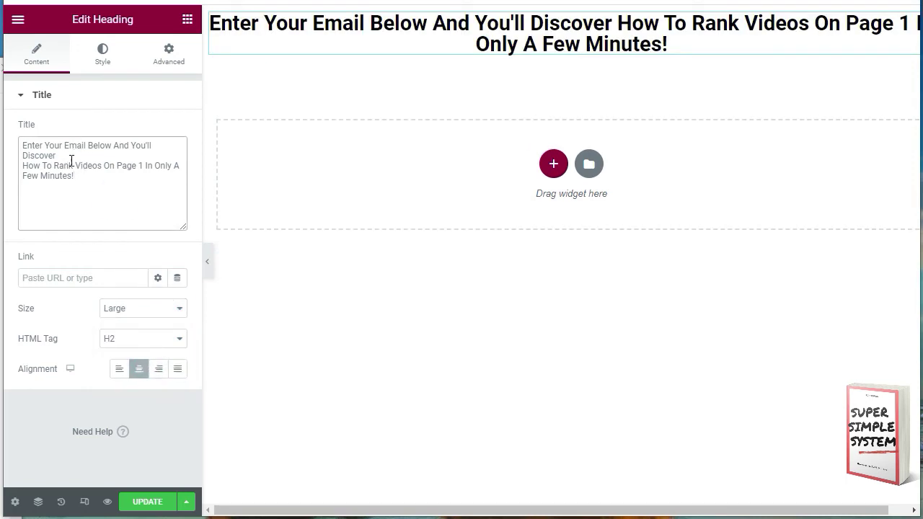
text(<)
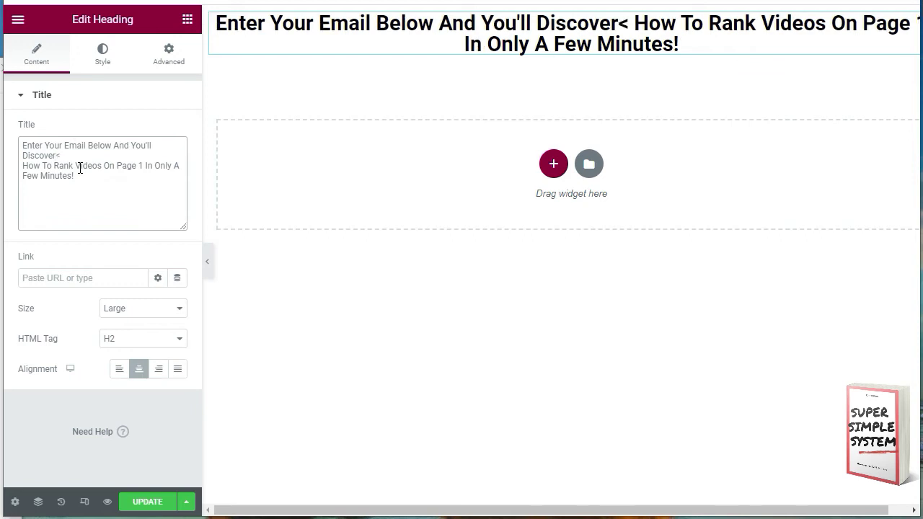
text(br>)
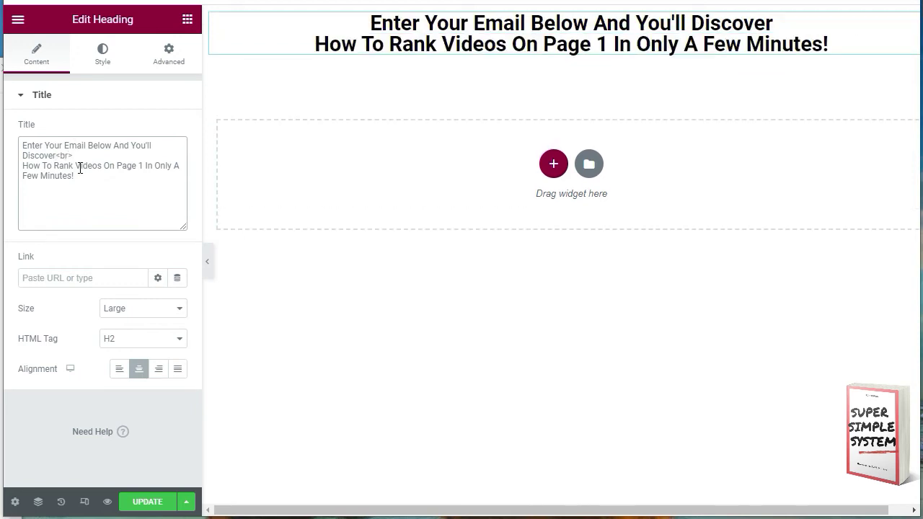
Step: Give the headline a 15 px Advanced margin on all sides and update the page
click(167, 54)
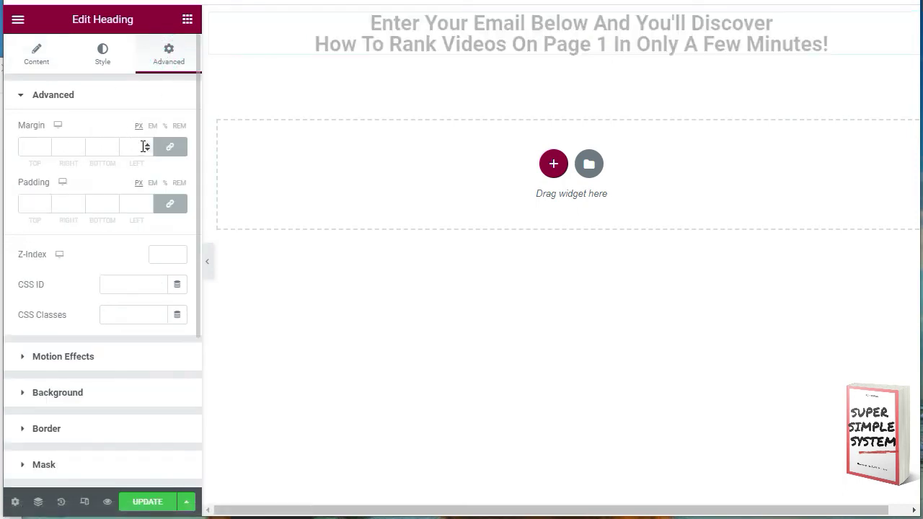
click(46, 145)
double_click(45, 144)
click(45, 143)
double_click(46, 144)
double_click(46, 144)
double_click(45, 143)
double_click(46, 143)
click(45, 143)
click(46, 144)
click(45, 144)
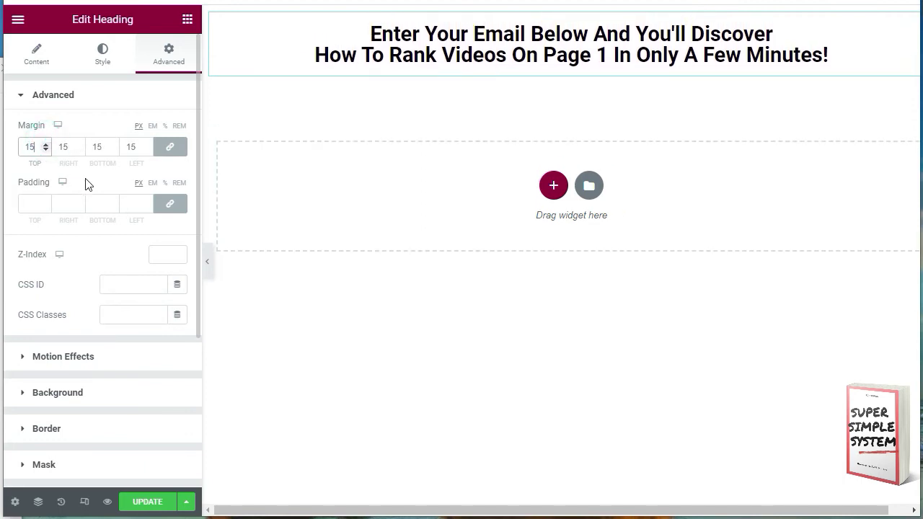
click(146, 503)
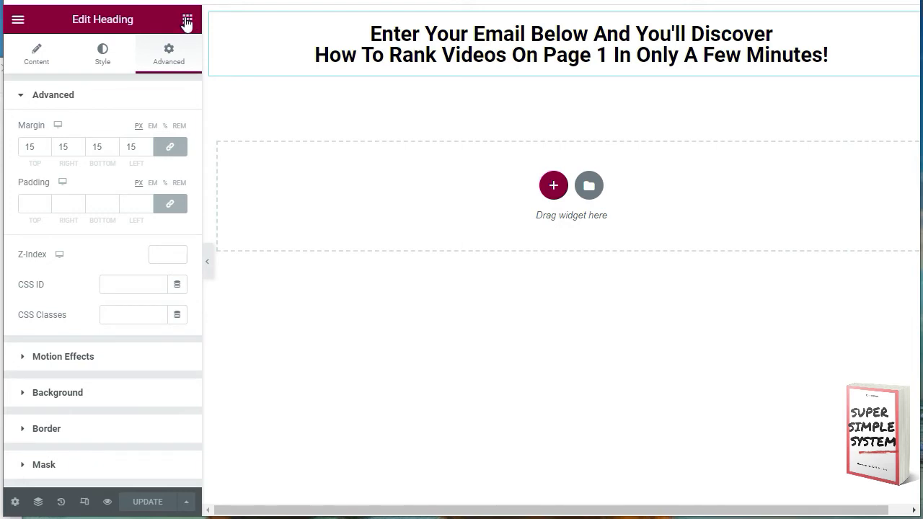
click(186, 22)
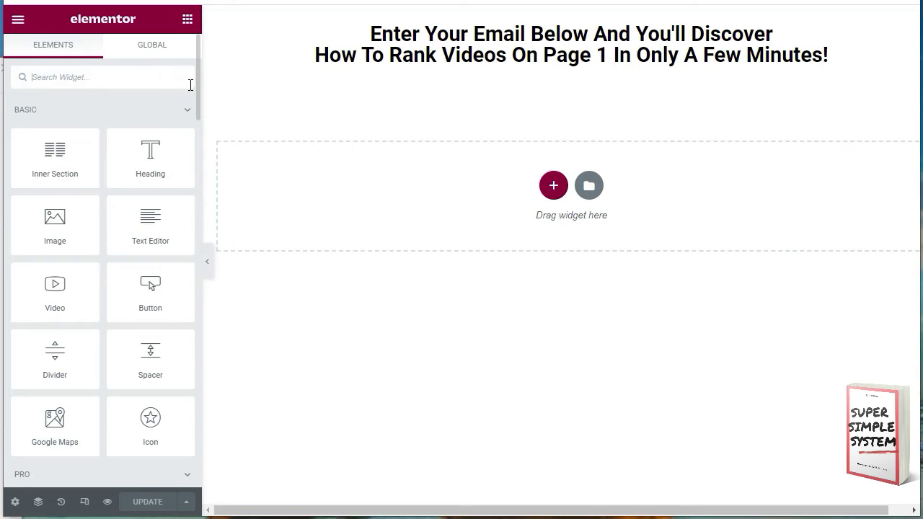
Step: Add an HTML widget below the headline holding the styled email-only AWeber form code
drag(195, 78, 195, 387)
drag(54, 357, 510, 207)
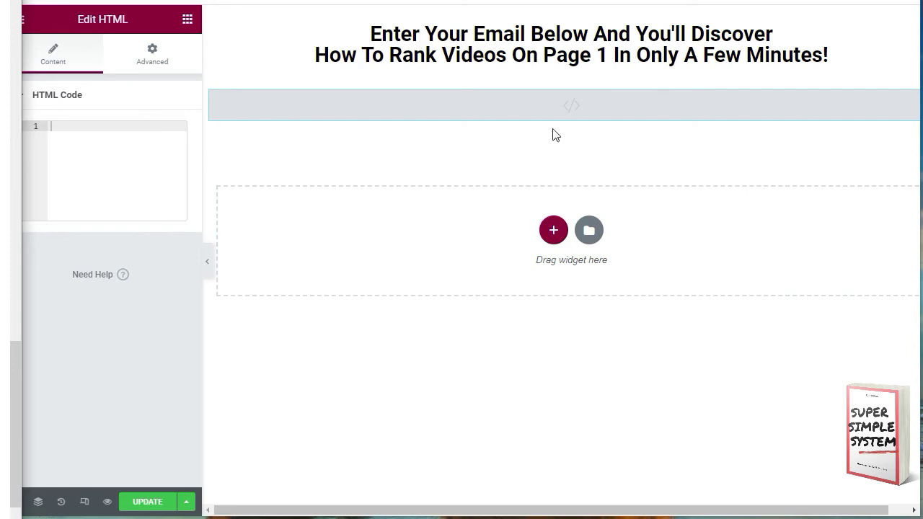
click(560, 107)
click(141, 145)
key(ctrl+v)
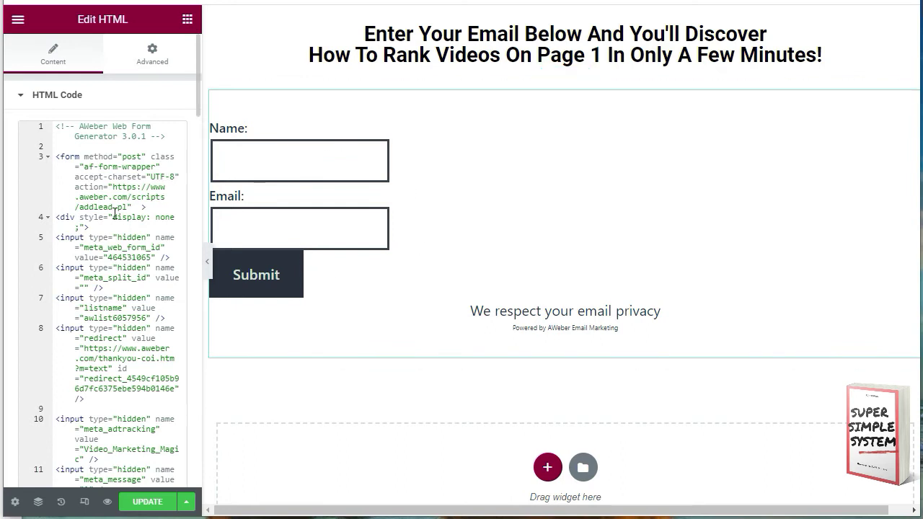
scroll(132, 207, down, 2)
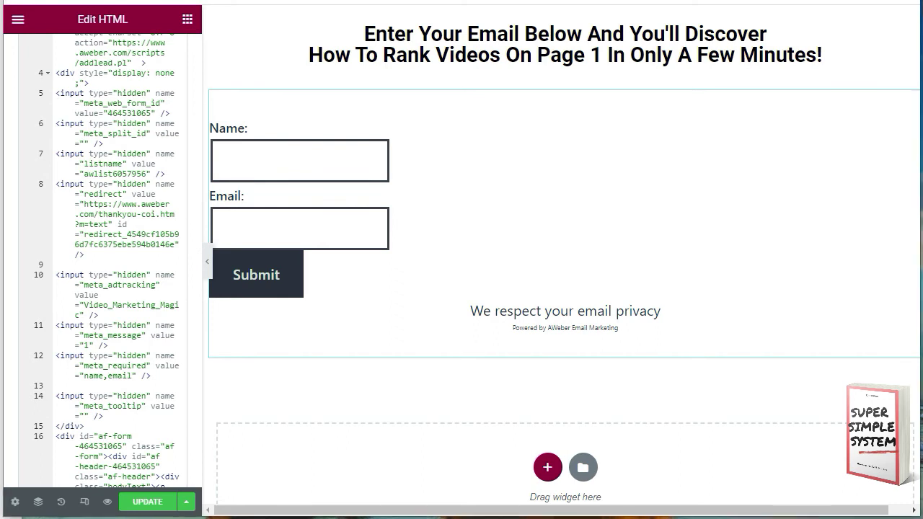
key(ctrl+a)
key(ctrl+v)
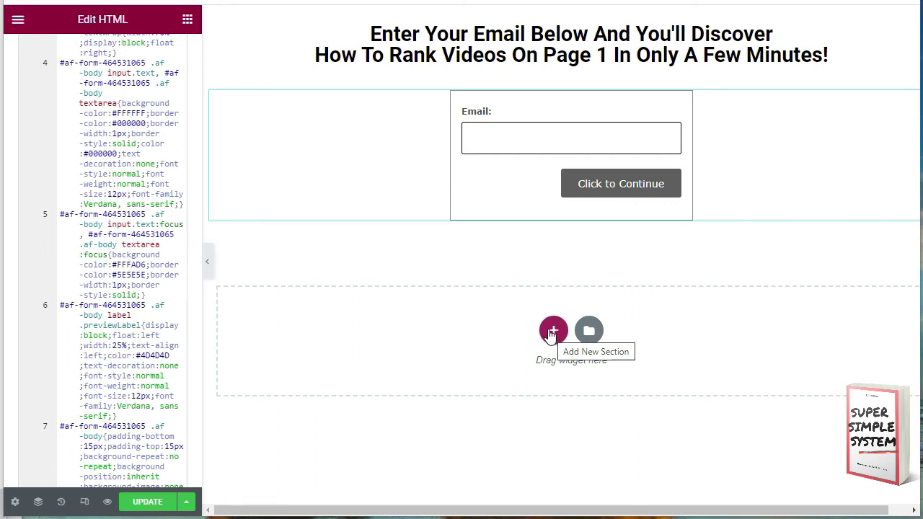
click(187, 21)
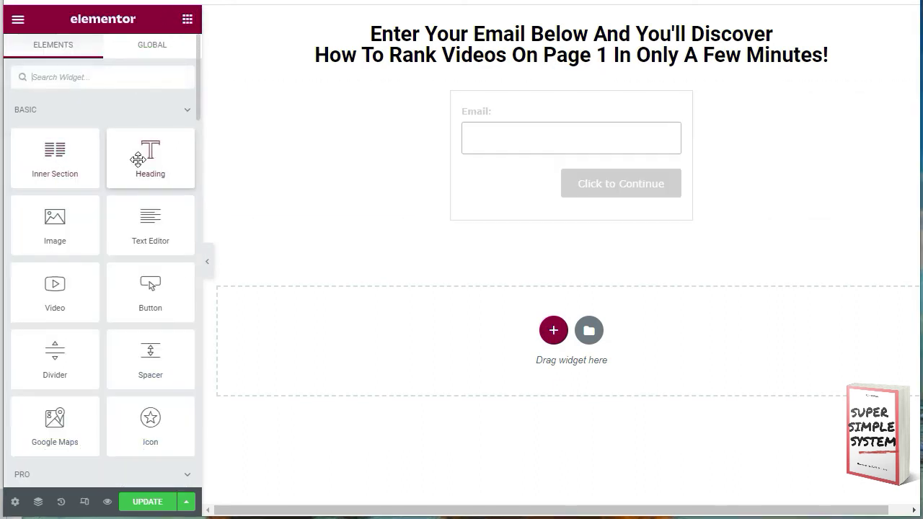
Step: Add a centred H6 heading under the form: 'You will get instant access to my FREE video ranking mini-course.'
drag(144, 150, 571, 330)
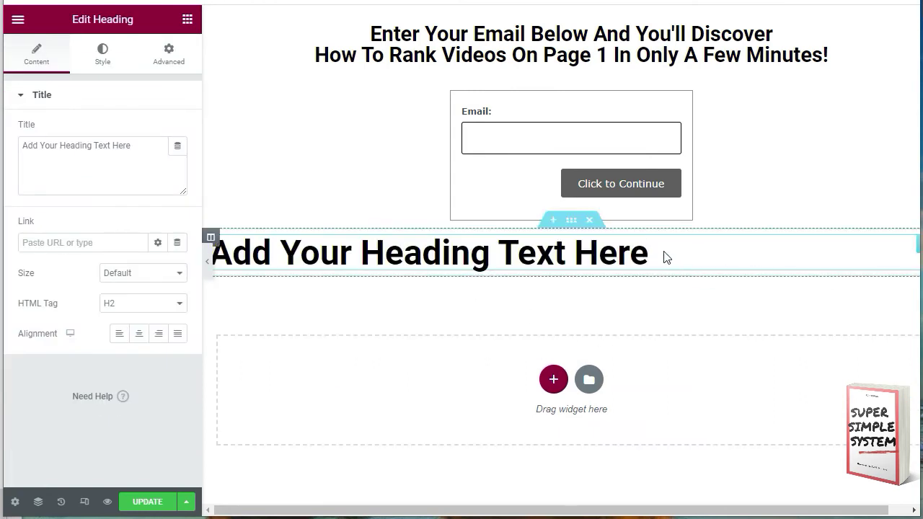
drag(662, 256, 226, 280)
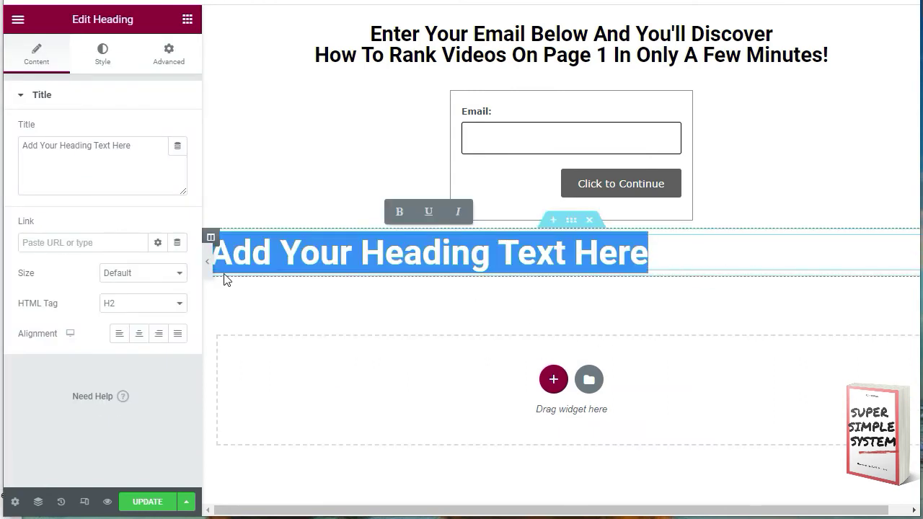
text(You will get instant access to my FREE video ranking mini-course.)
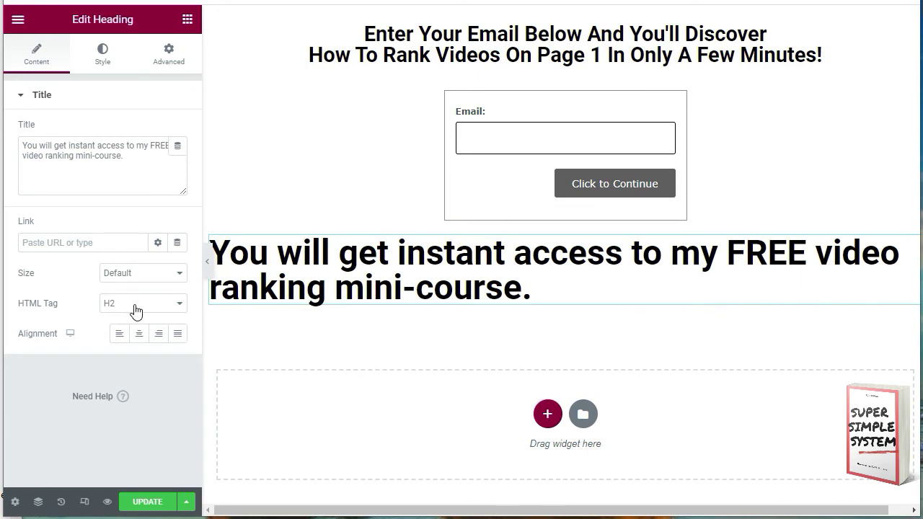
click(137, 310)
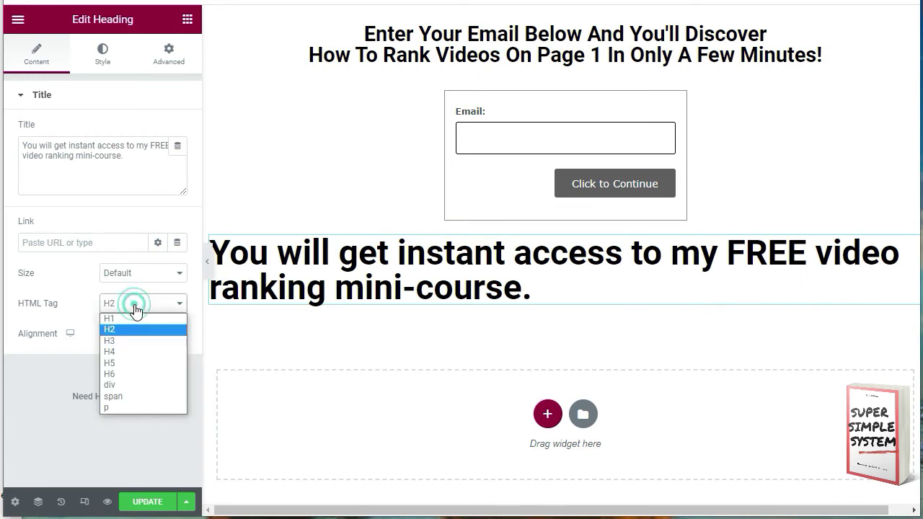
click(136, 372)
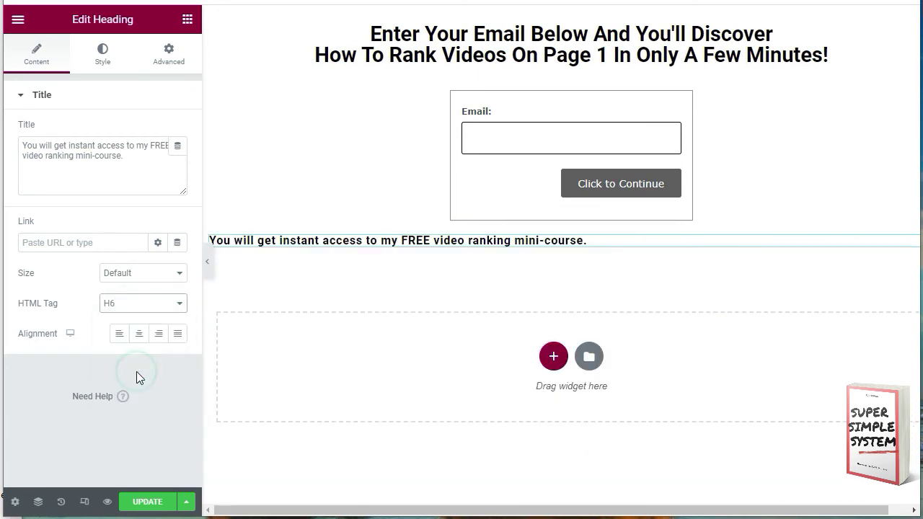
click(139, 335)
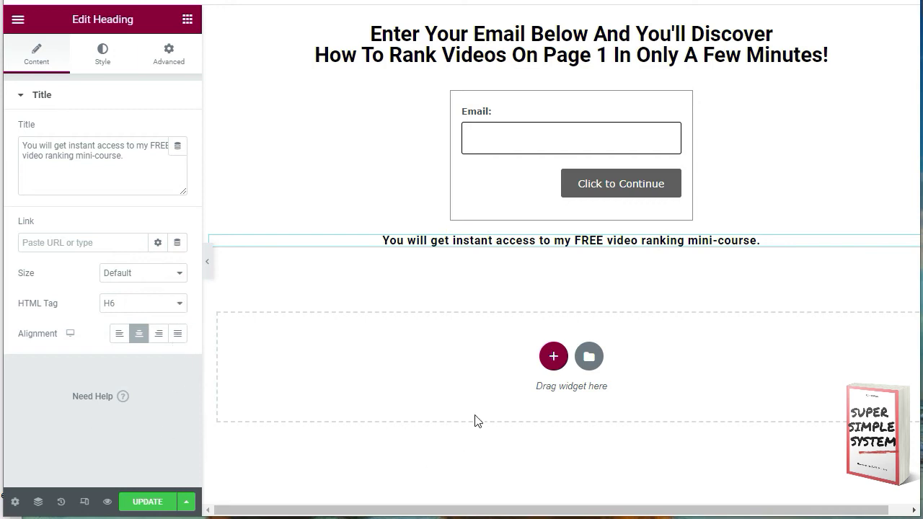
click(569, 345)
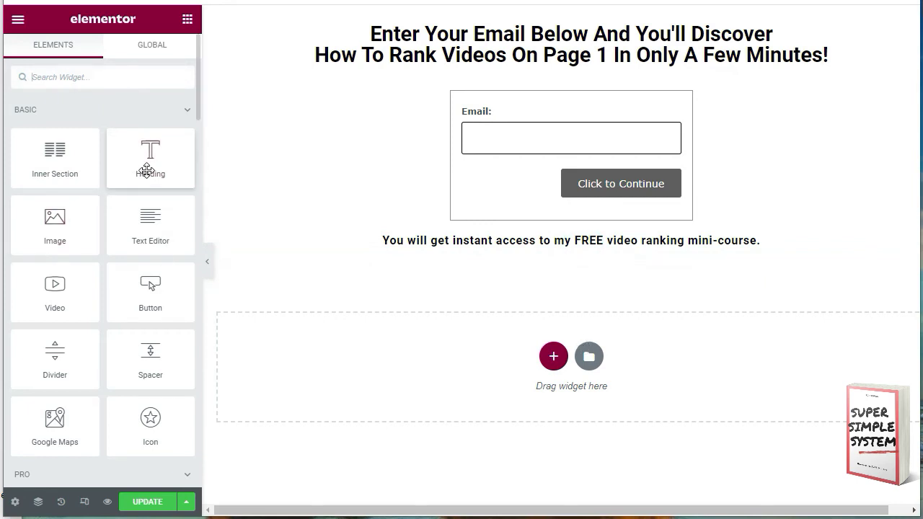
Step: Add a Text Editor block below the mini-course line reading 'Copyright © 2021 kirwan.club'
drag(150, 220, 555, 366)
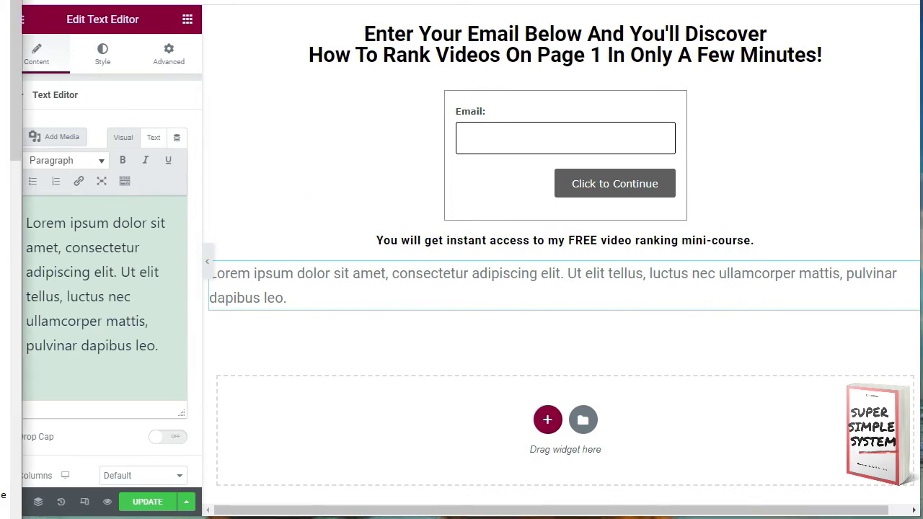
drag(165, 353, 30, 217)
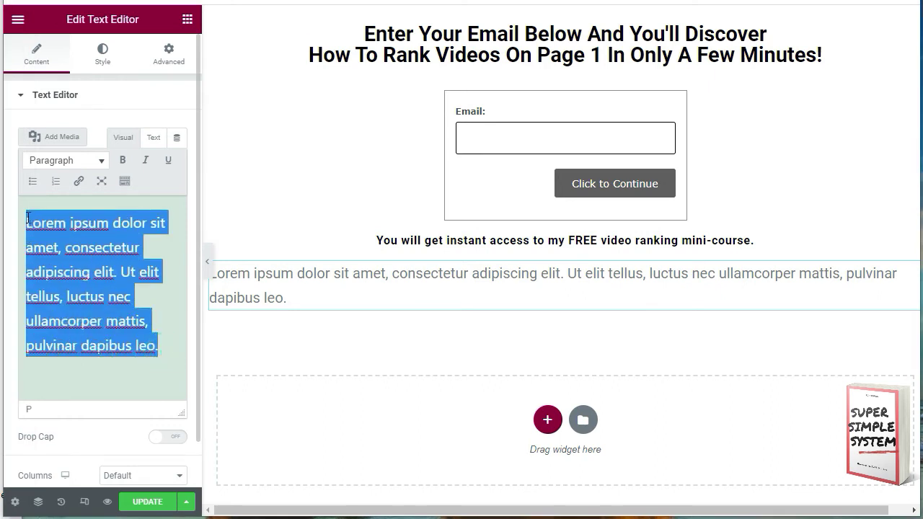
text(Copyright © 2021 kirwan.club)
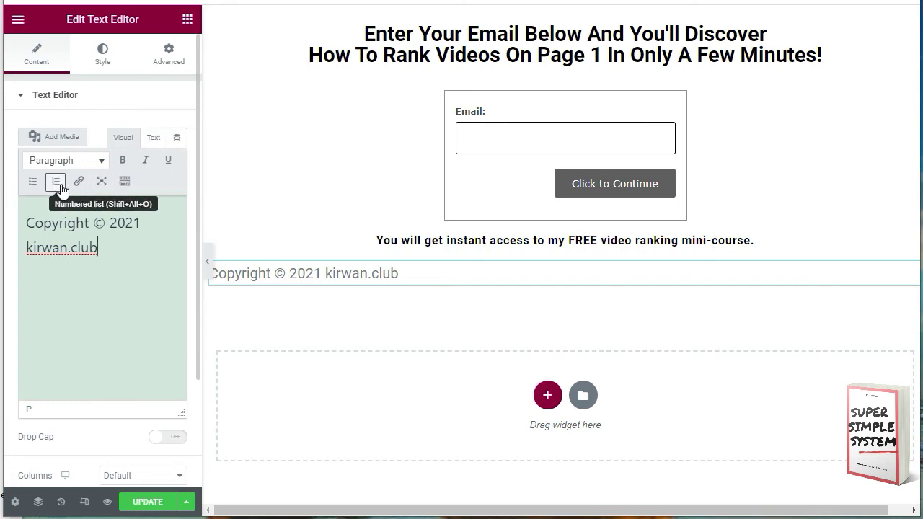
click(124, 182)
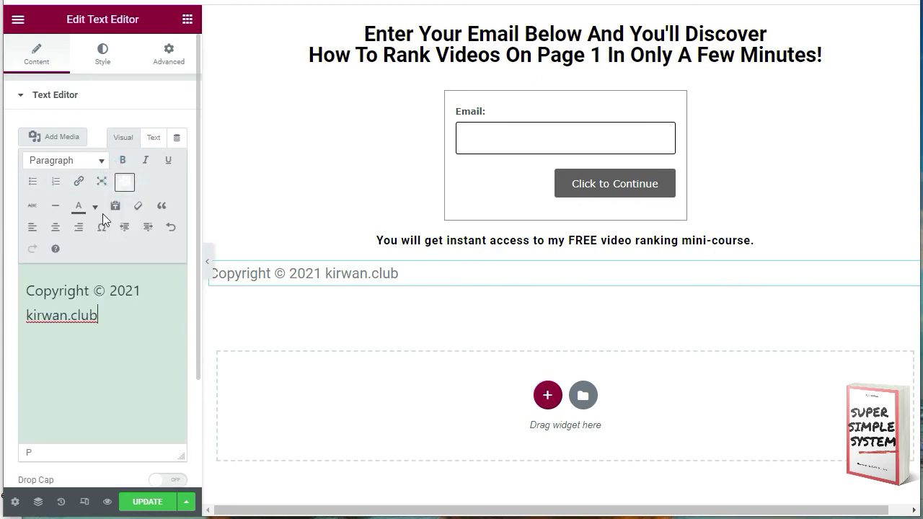
Step: Centre the copyright text, give it a 146 px margin on every side, and update the page
click(54, 229)
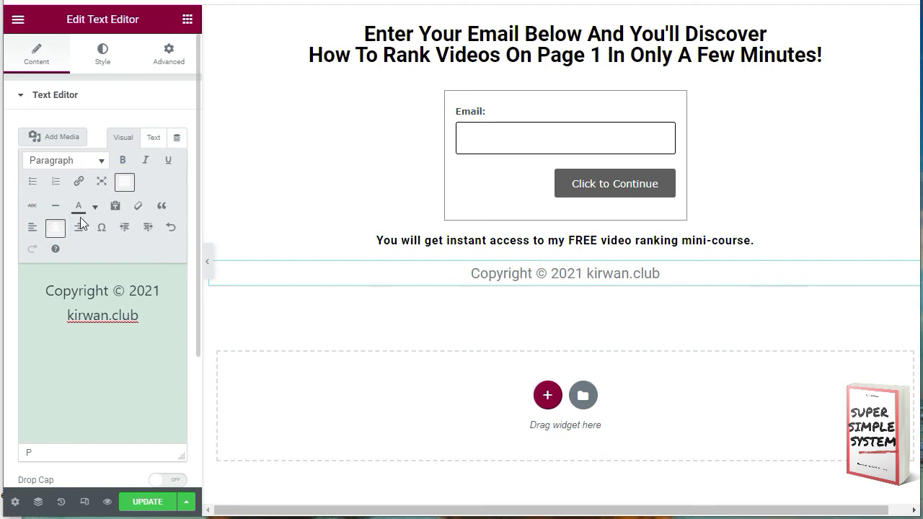
click(103, 52)
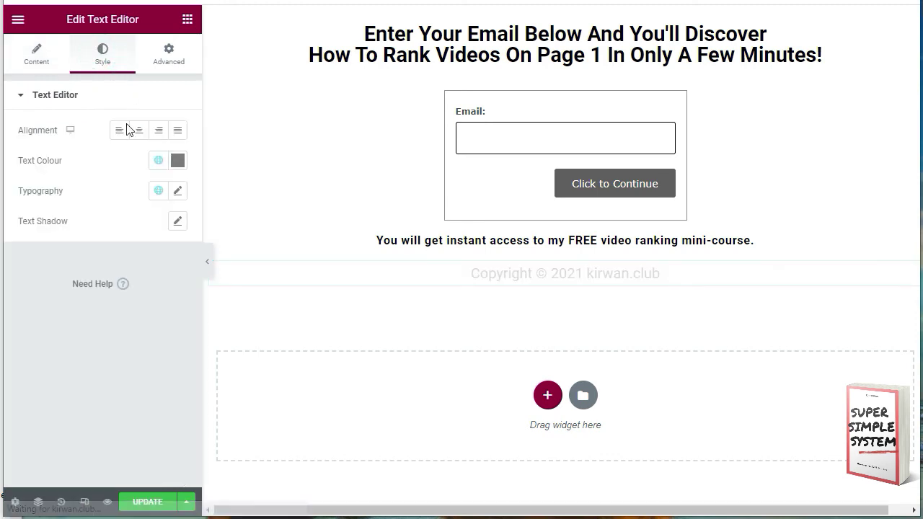
click(157, 72)
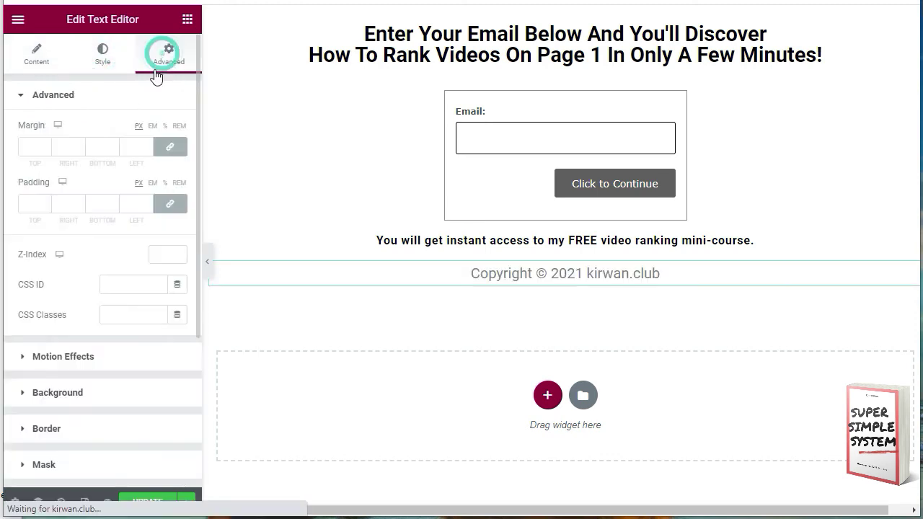
click(147, 146)
text(30)
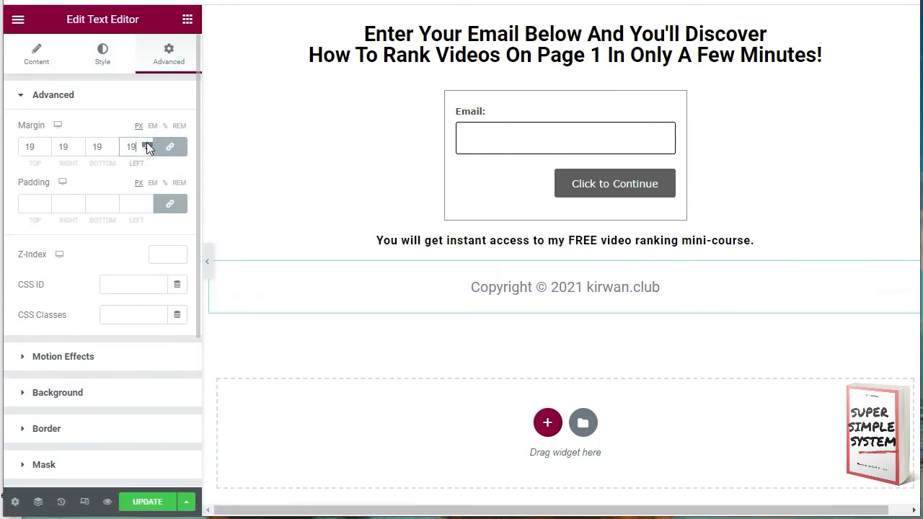
key(BackSpace)
key(BackSpace)
text(70)
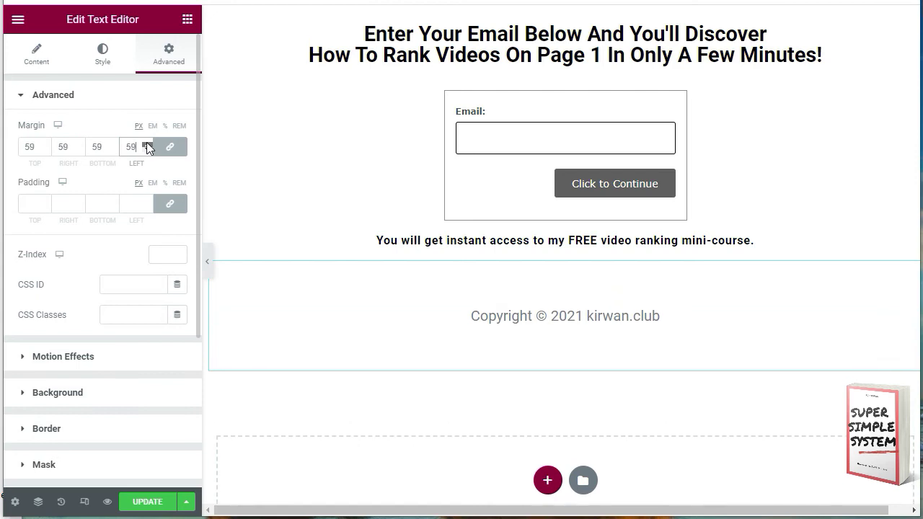
drag(146, 142, 146, 142)
click(147, 501)
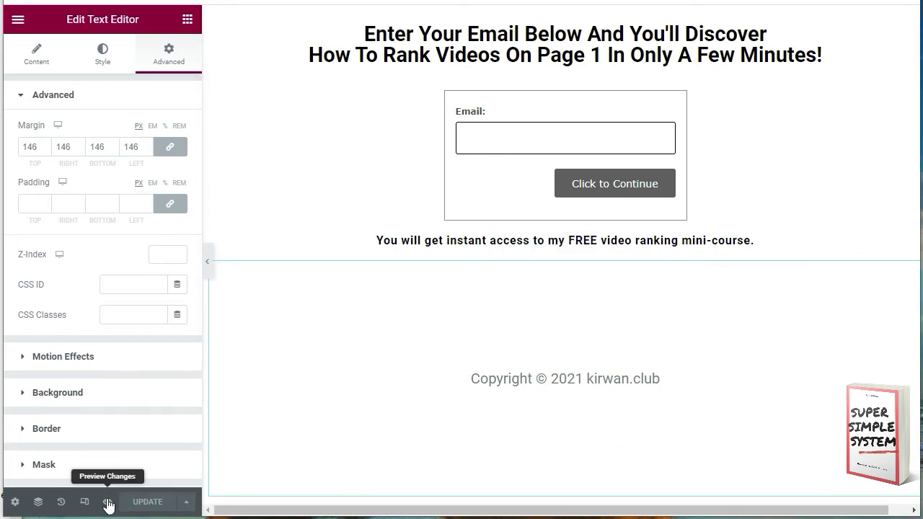
Step: Preview the page, then in AWeber's Sign Up Forms start editing the Video Marketing Magic form
click(107, 502)
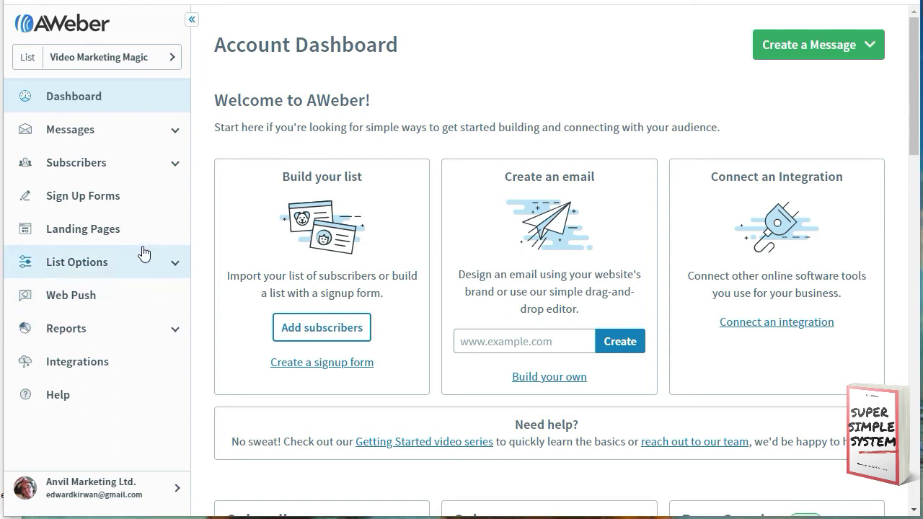
click(119, 199)
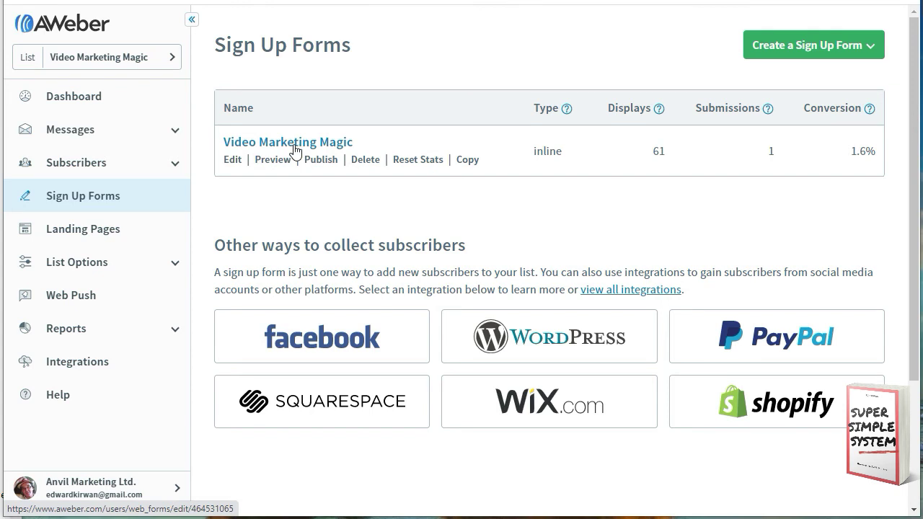
click(232, 160)
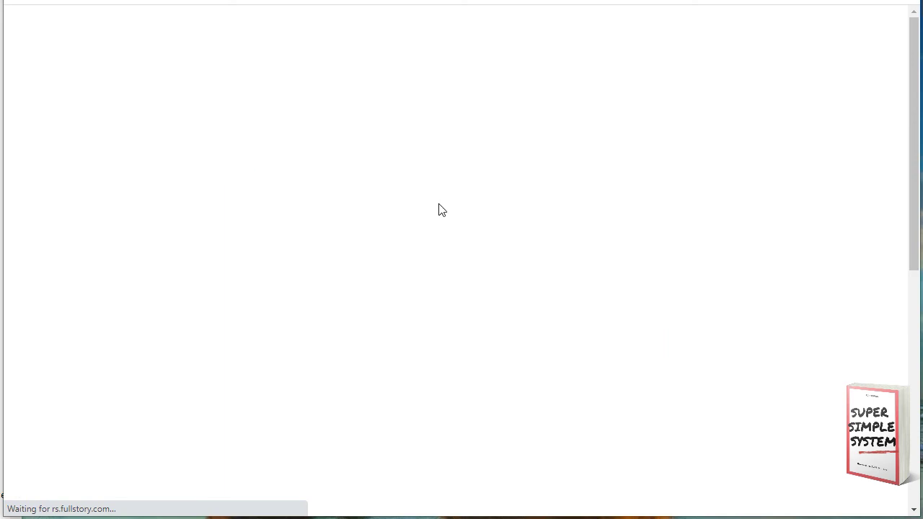
Step: Scroll through the Video Marketing Magic form's Design step to the Save and Go To Step 2 buttons
scroll(504, 209, down, 2)
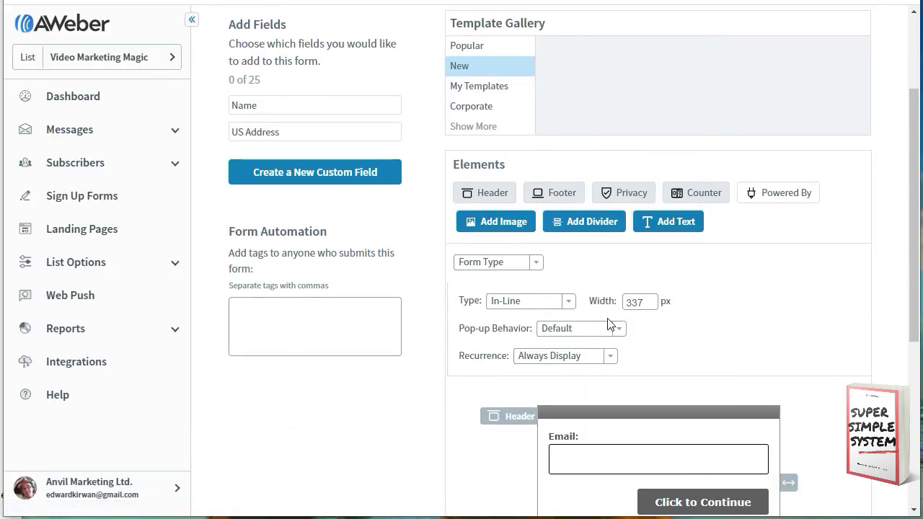
scroll(602, 322, down, 1)
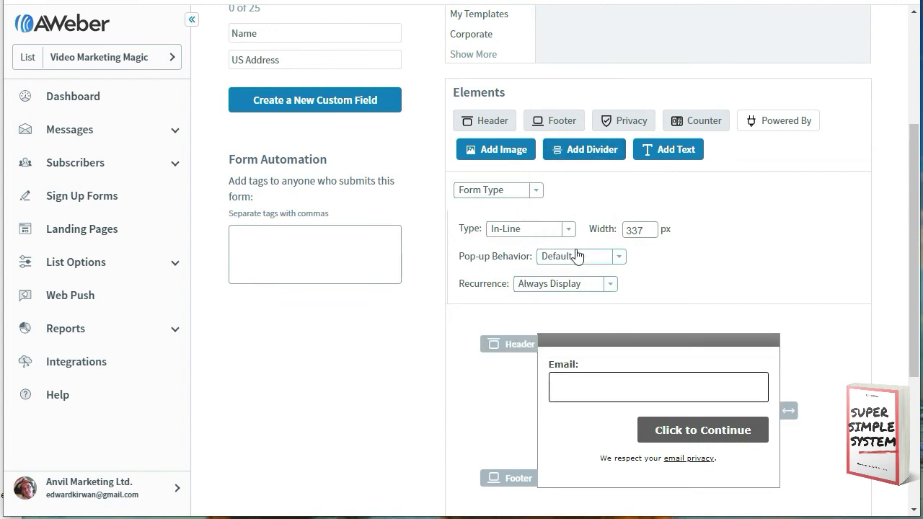
scroll(584, 223, up, 3)
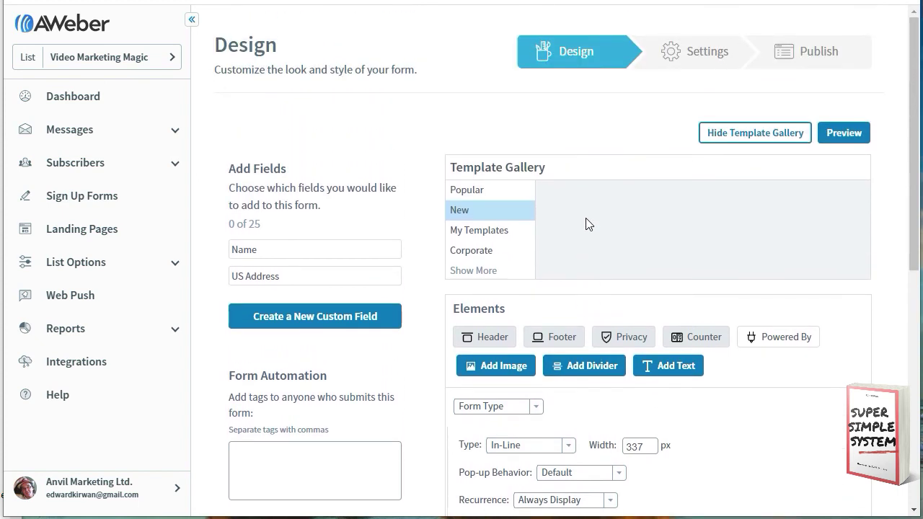
scroll(529, 274, down, 2)
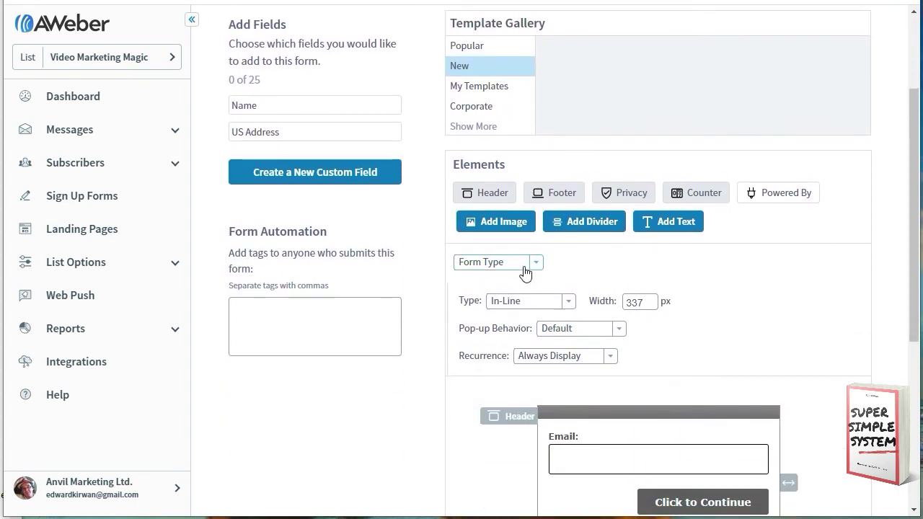
scroll(525, 272, down, 4)
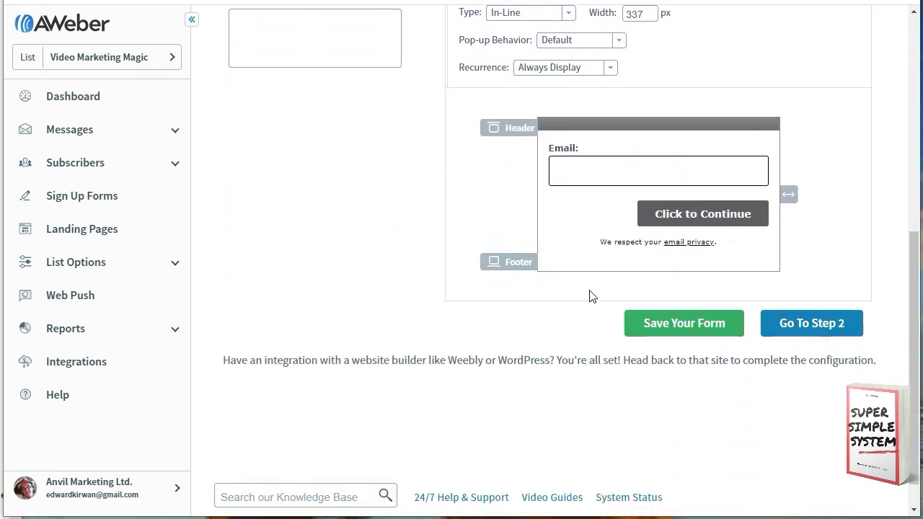
click(811, 325)
scroll(378, 231, down, 1)
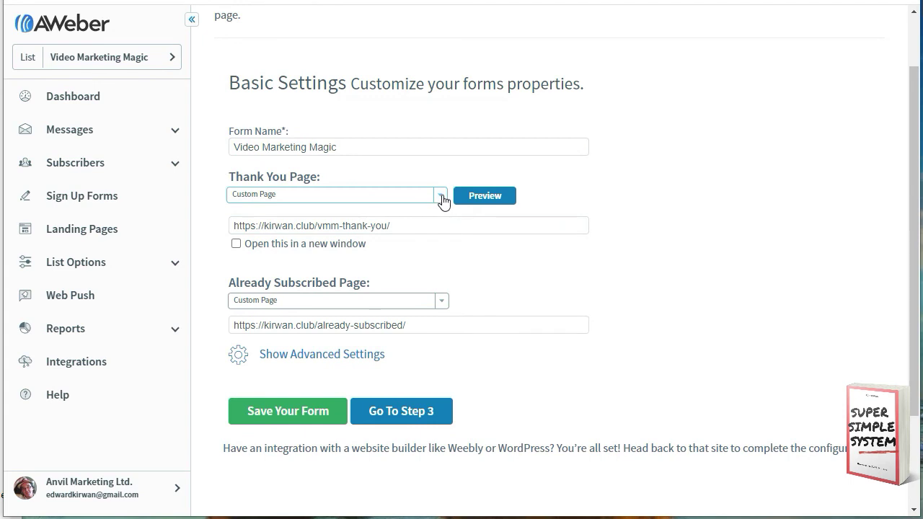
click(441, 199)
click(440, 199)
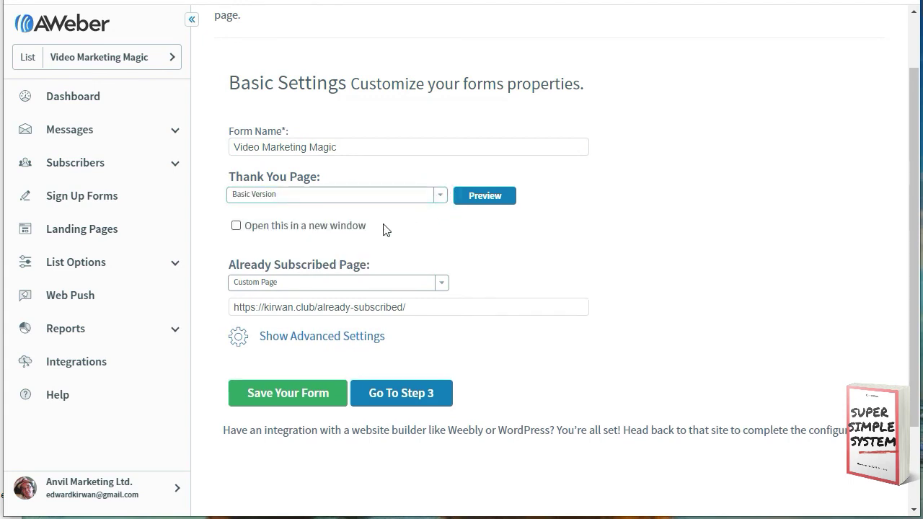
click(438, 197)
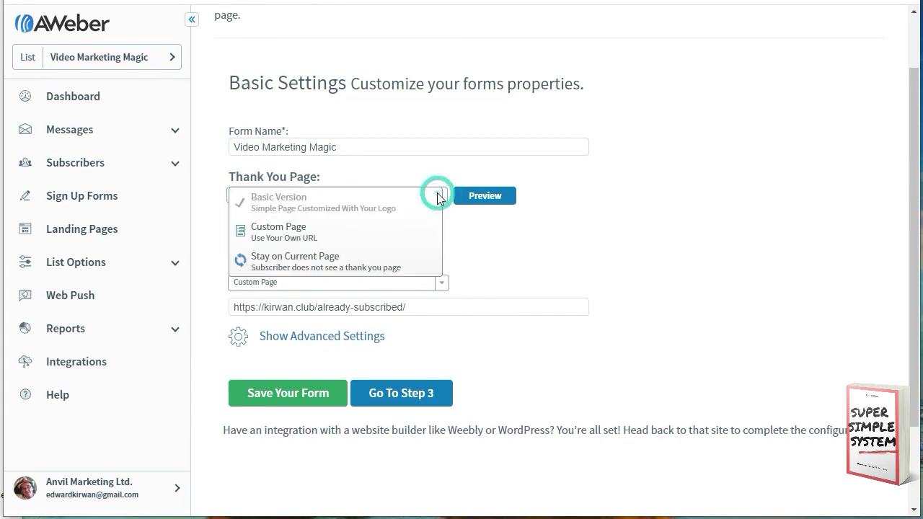
click(332, 229)
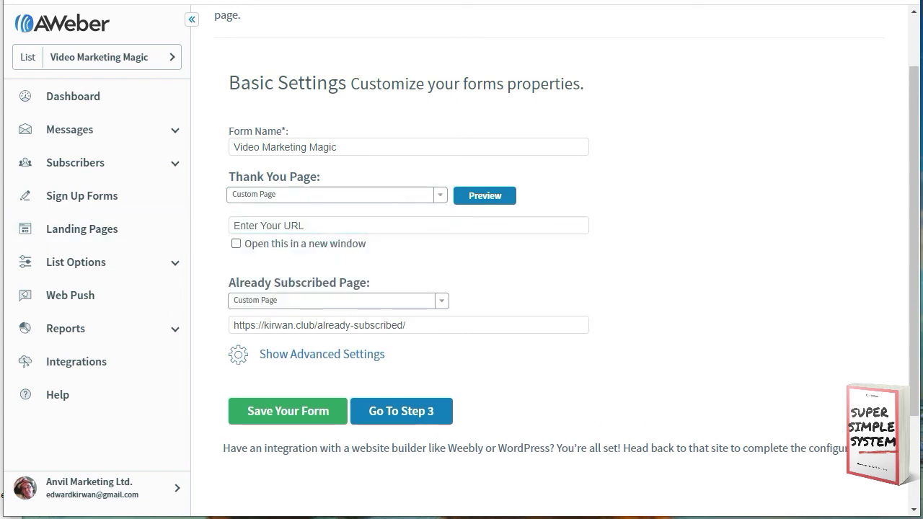
click(340, 225)
text(https://kirwan.club/vmm-thank-you/)
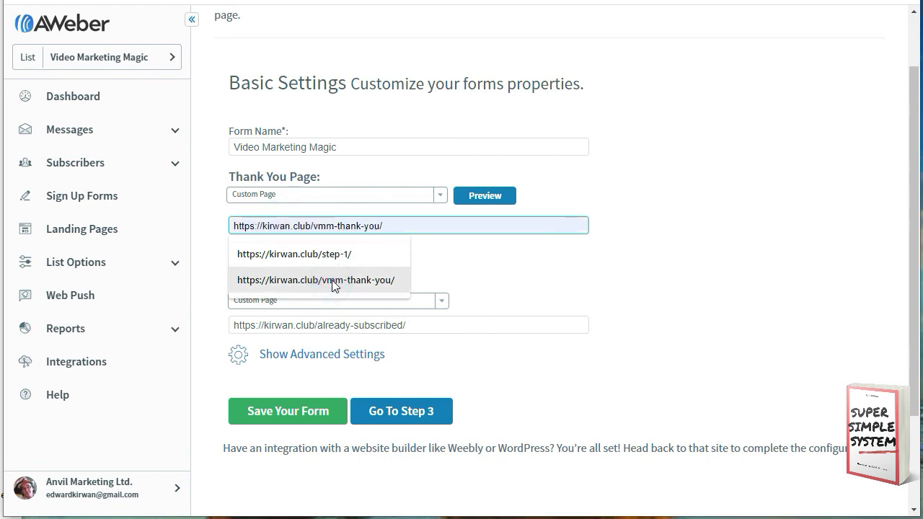
click(332, 280)
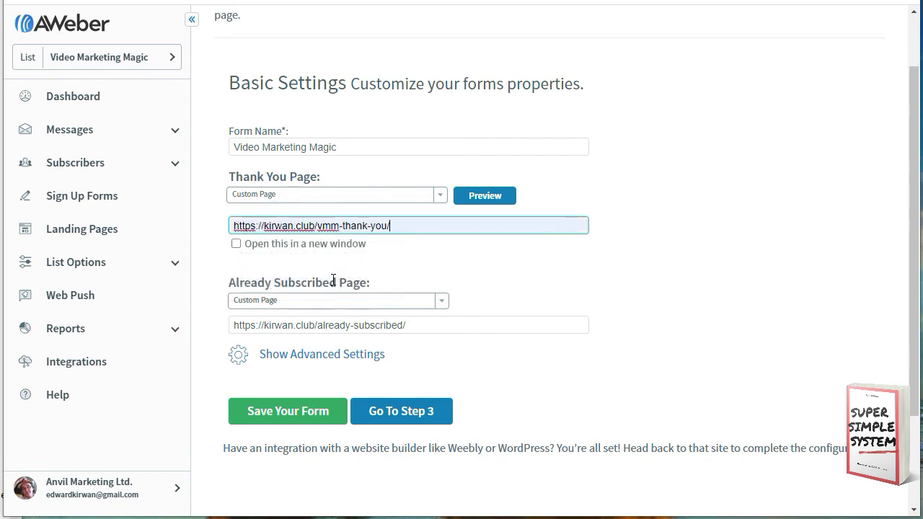
Step: Keep Already Subscribed on a Custom Page and save the form
scroll(294, 288, down, 1)
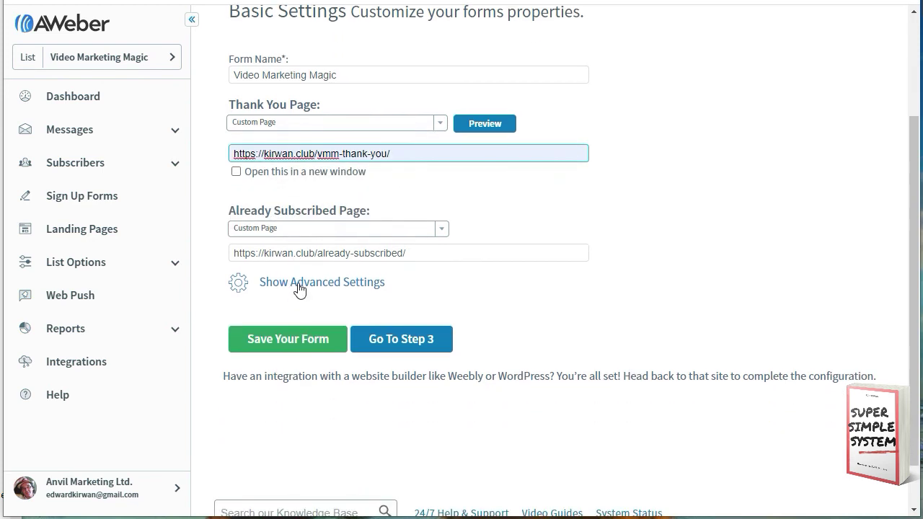
click(442, 229)
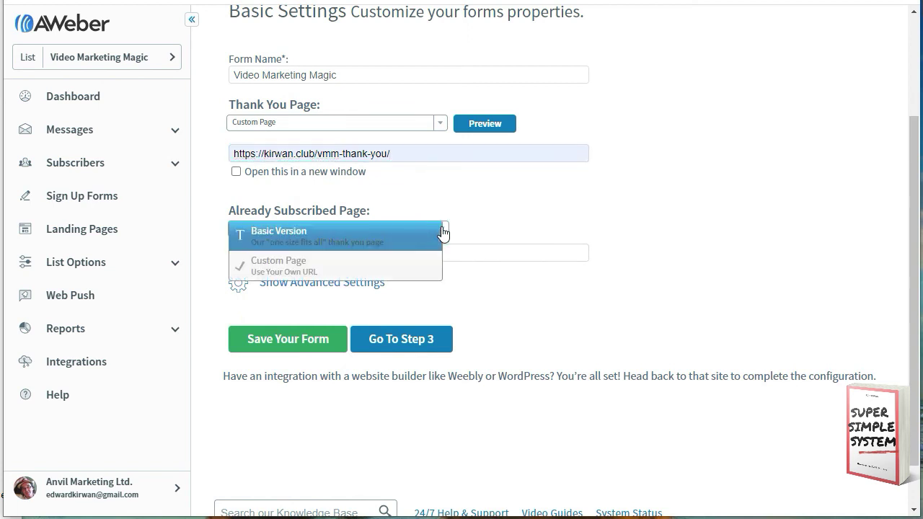
click(324, 268)
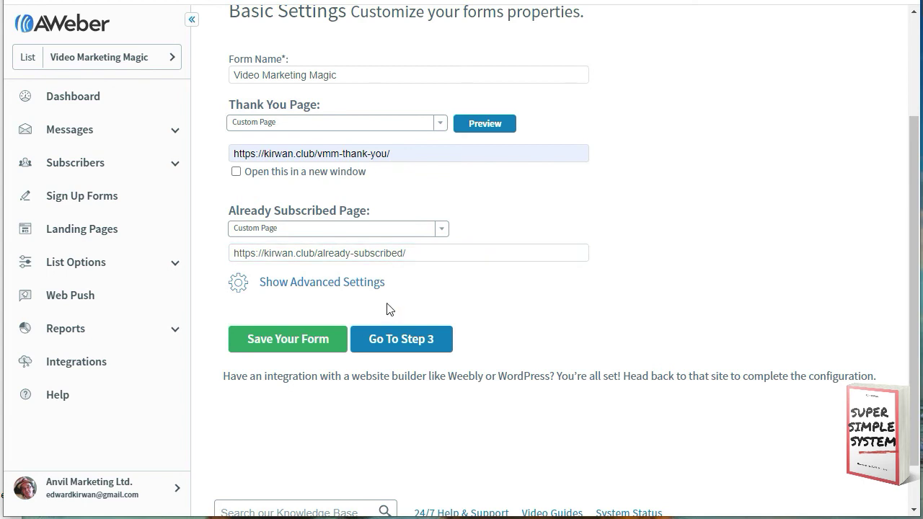
click(295, 346)
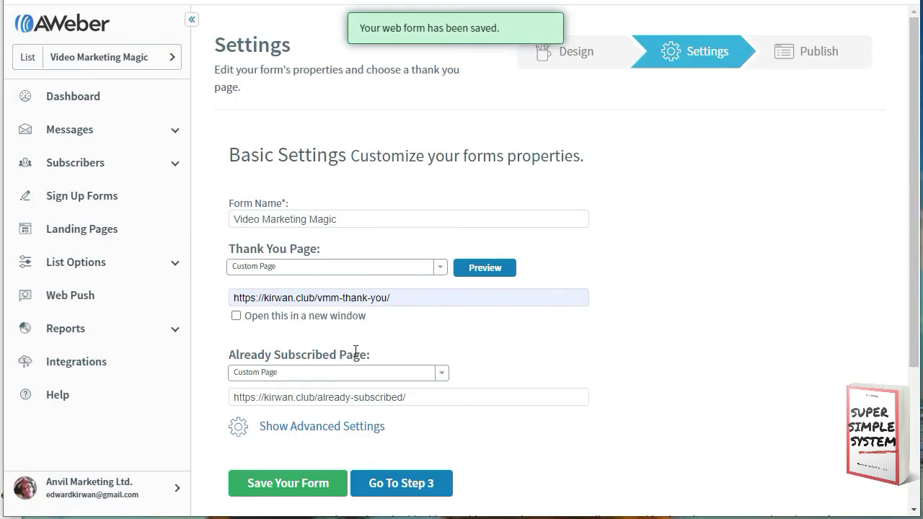
Step: On the publish step, choose to install the form yourself and view its Raw HTML code
scroll(364, 350, down, 3)
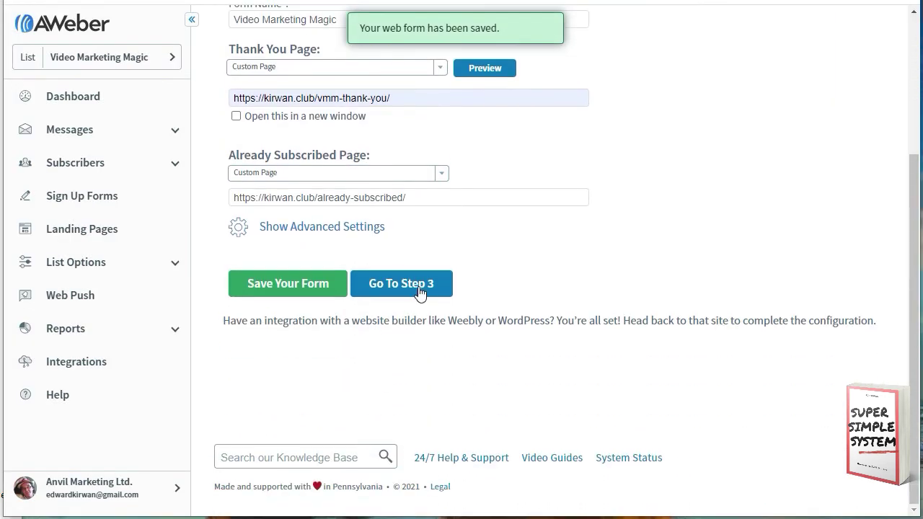
click(420, 289)
click(428, 186)
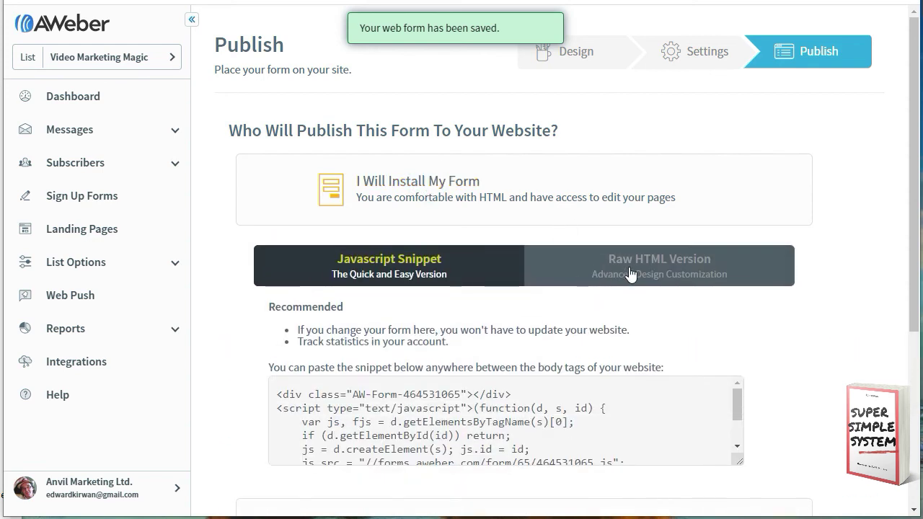
click(630, 273)
scroll(577, 283, down, 2)
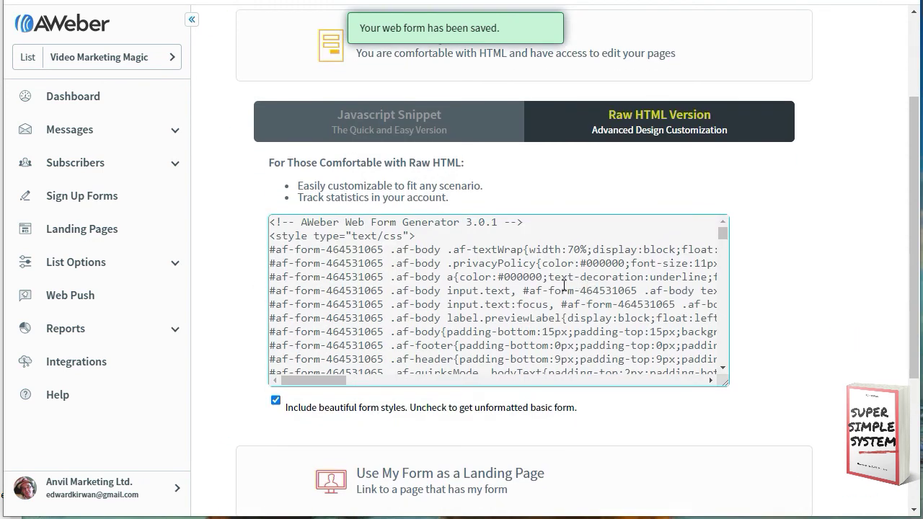
click(563, 287)
scroll(564, 289, down, 5)
scroll(563, 288, up, 3)
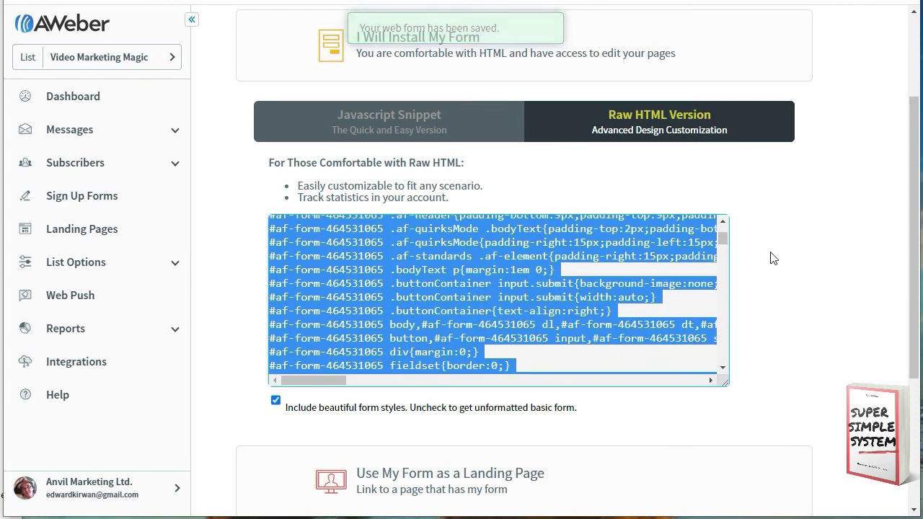
click(788, 216)
Step: Copy the hosted form link forms.aweber.com/form/65/464531065.htm and return to the Elementor editor
scroll(764, 274, down, 3)
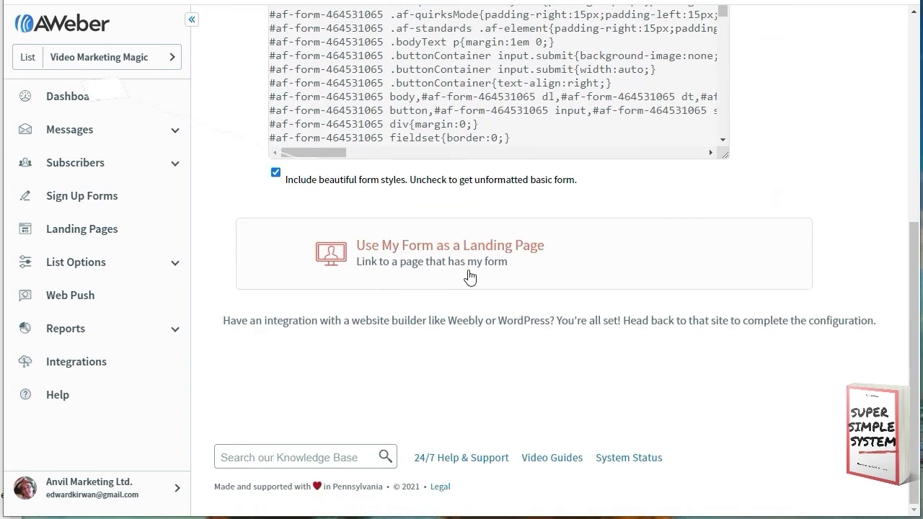
click(467, 266)
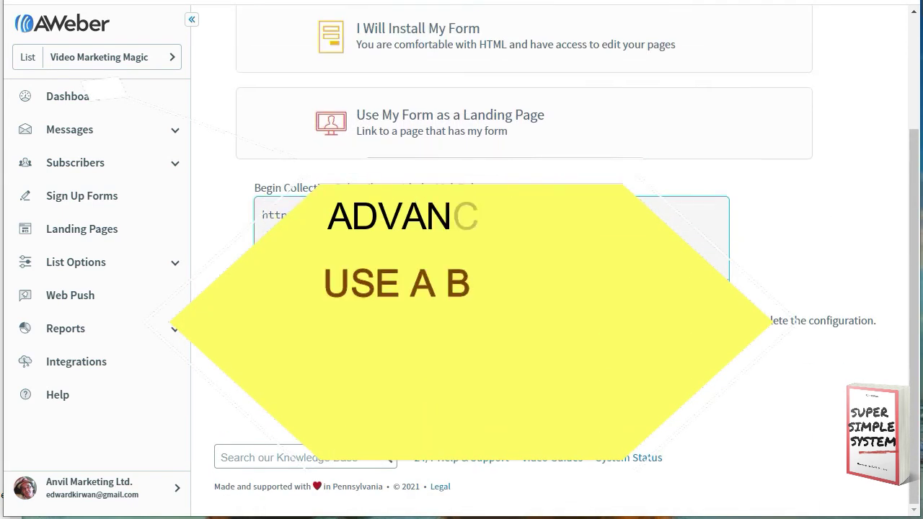
click(274, 215)
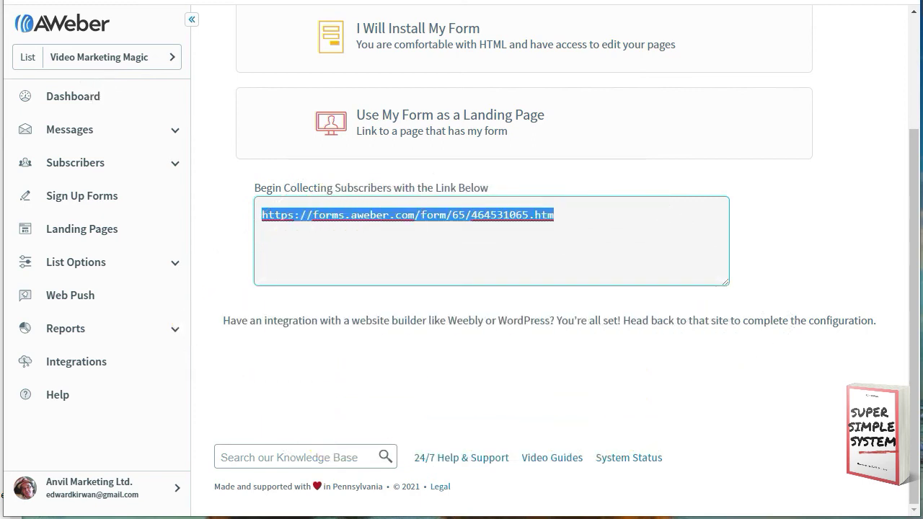
key(alt+Tab)
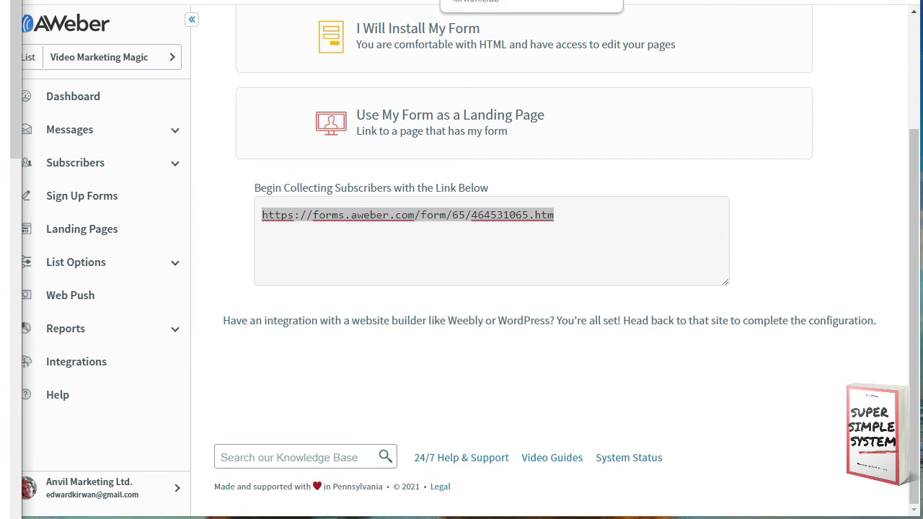
key(ctrl+Tab)
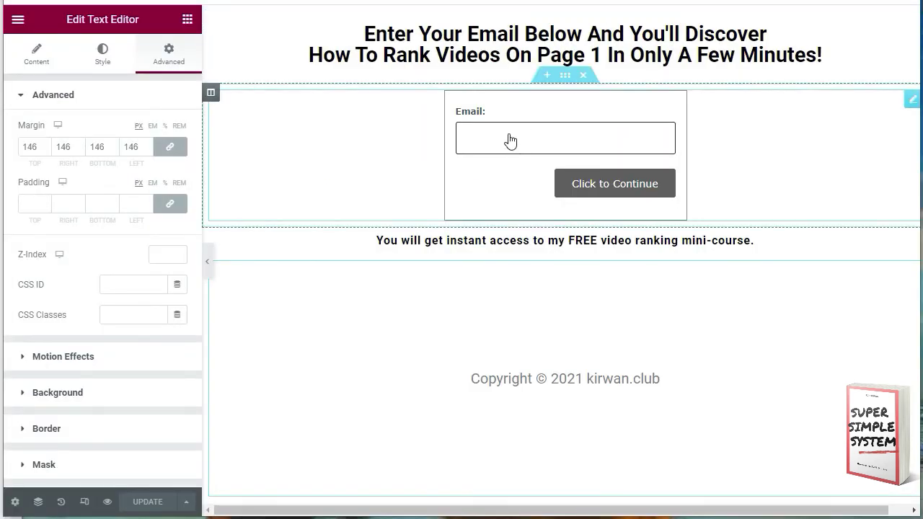
Step: Delete the section holding the embedded HTML email form
click(510, 140)
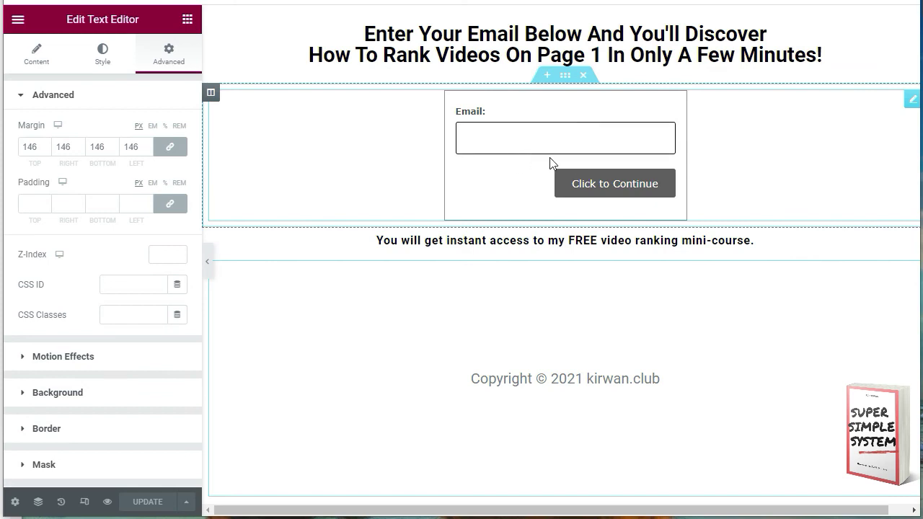
click(911, 100)
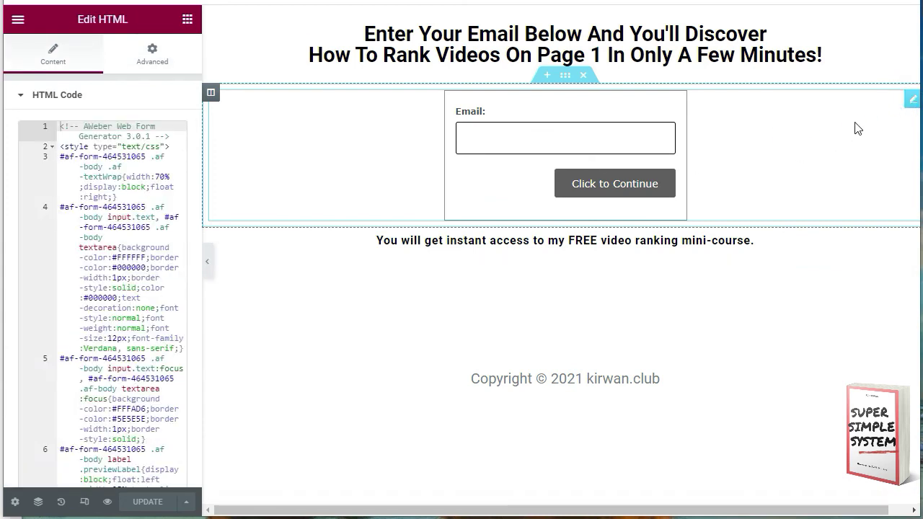
click(584, 77)
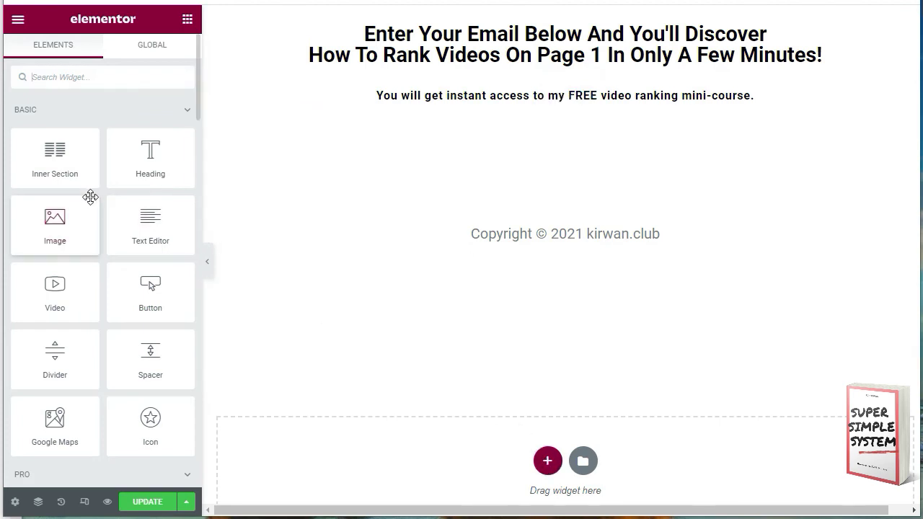
Step: Add a centred button linking to the AWeber form URL, update, and move it below the headline
drag(148, 290, 543, 464)
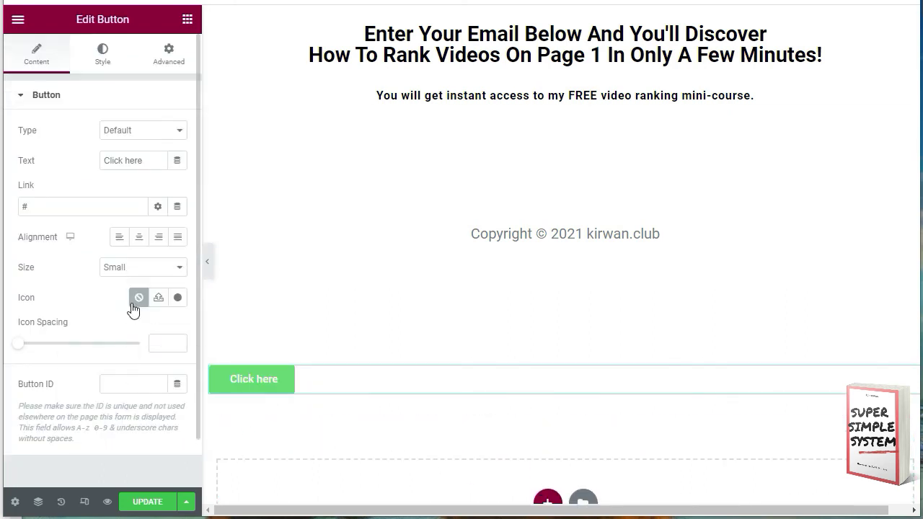
click(139, 240)
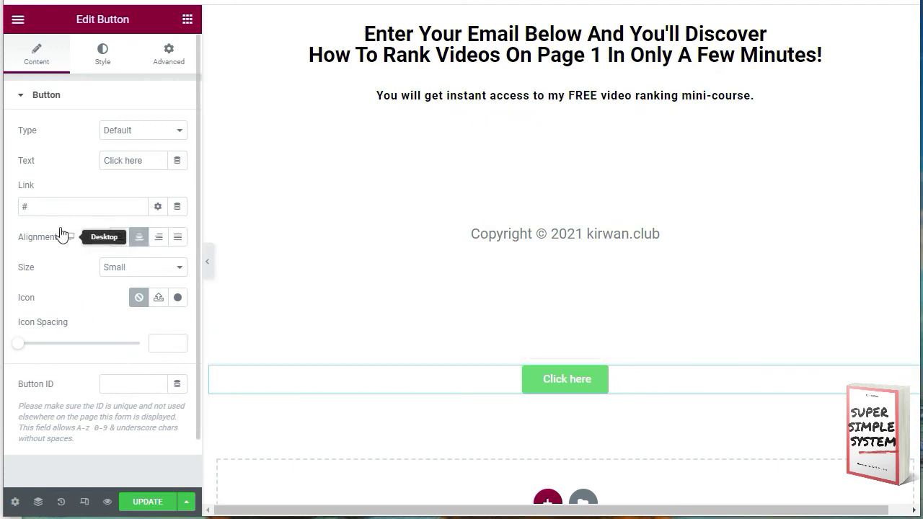
drag(36, 204, 20, 205)
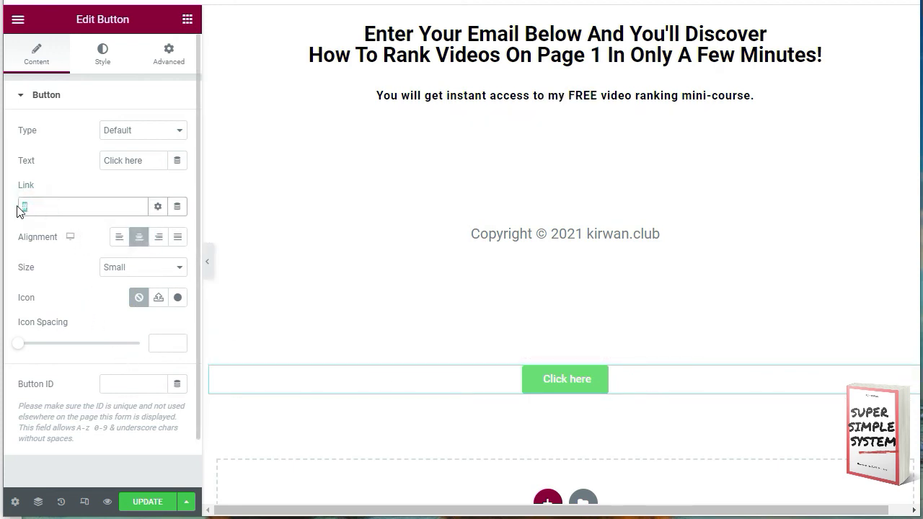
key(ctrl+v)
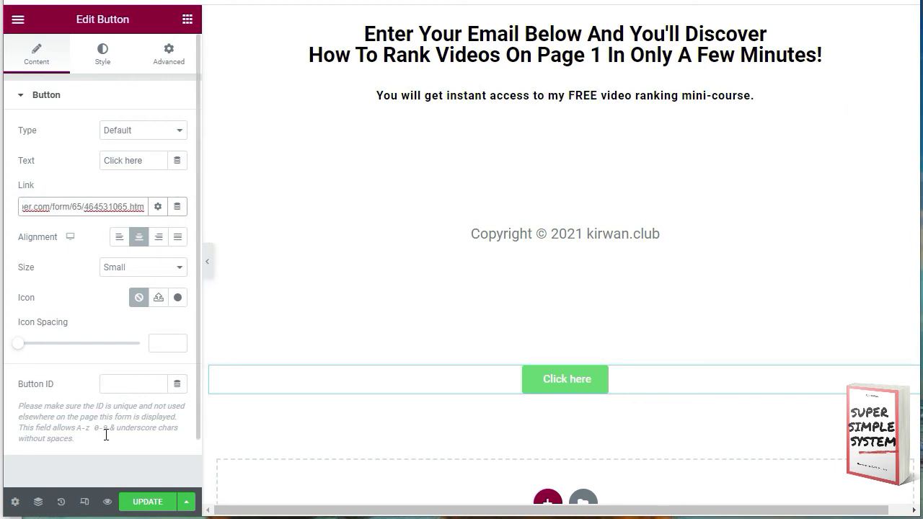
click(124, 501)
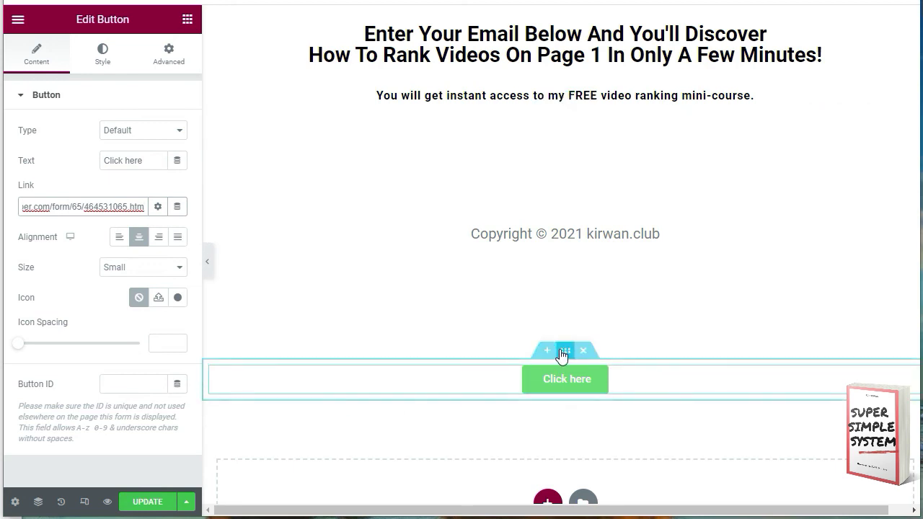
drag(565, 354, 541, 87)
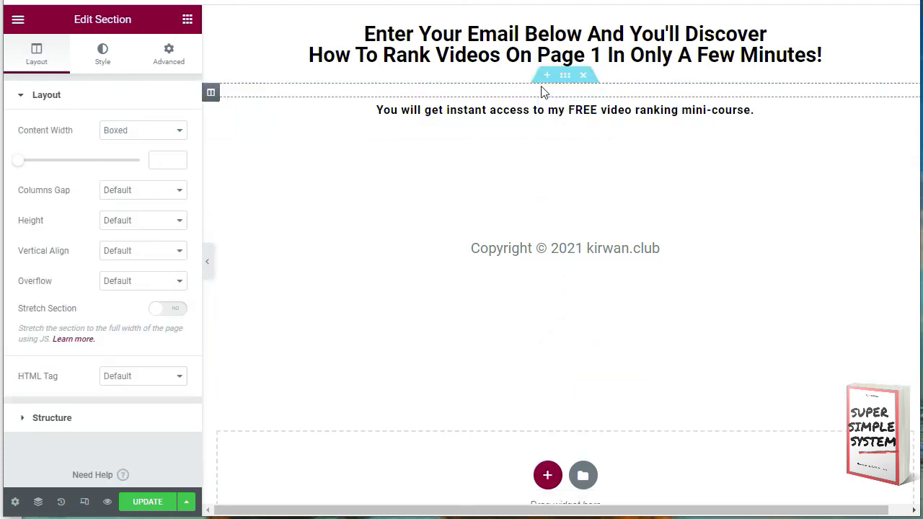
Step: Set the button size to Large, relabel it 'Click to Confirm', and update the page
click(103, 54)
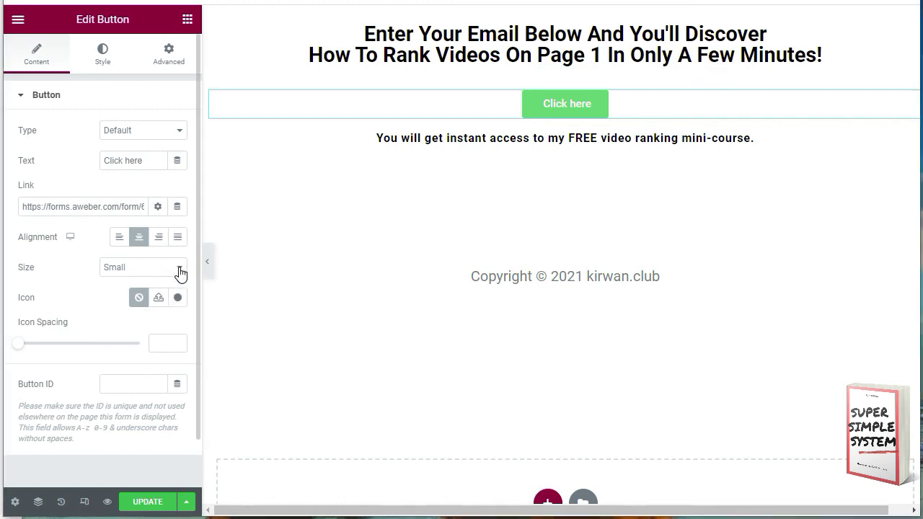
click(178, 268)
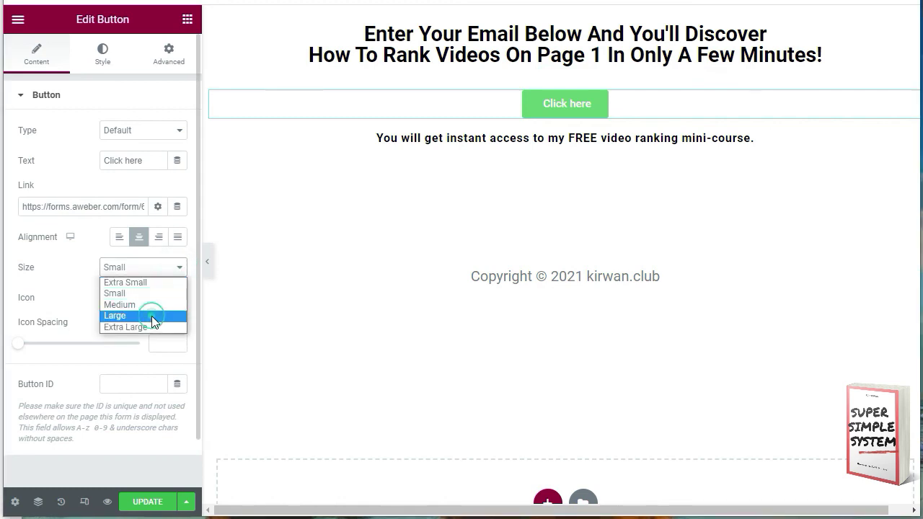
click(151, 315)
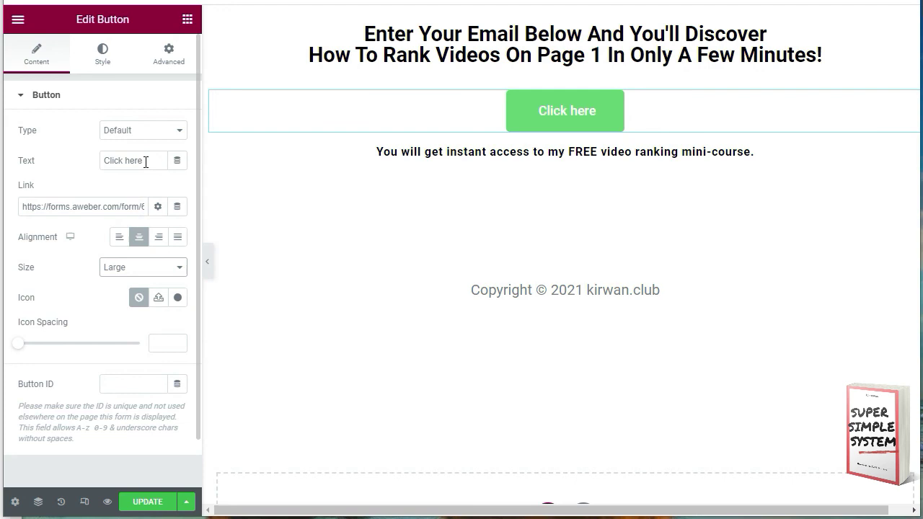
mouse_move(145, 162)
mouse_down()
mouse_move(115, 161)
mouse_move(129, 163)
mouse_up()
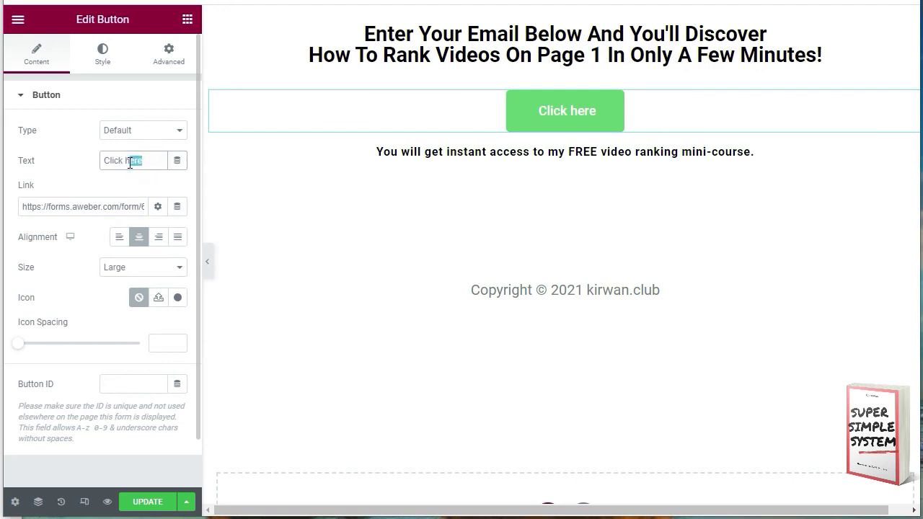
text(to C)
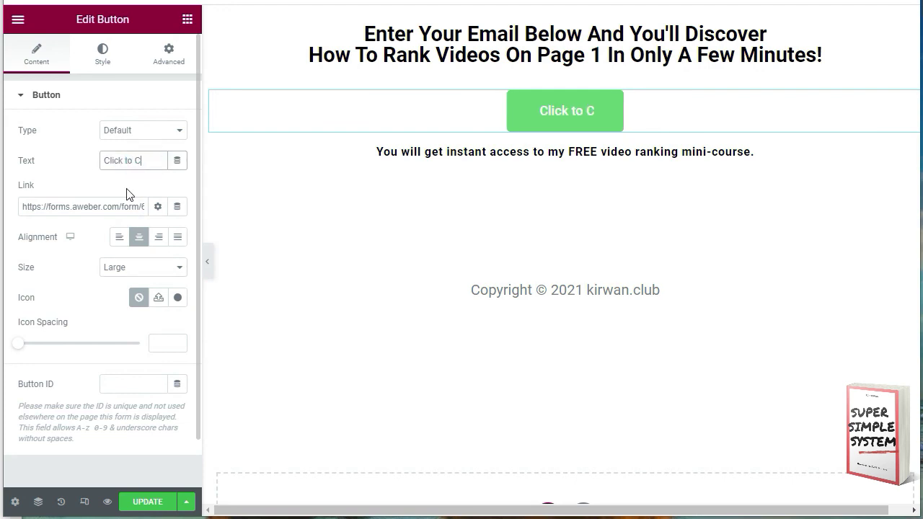
text(onfirm)
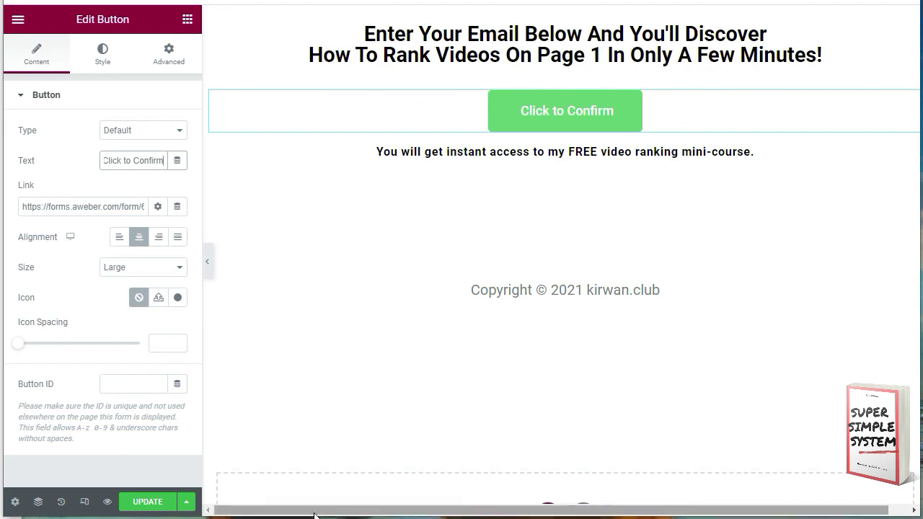
click(147, 503)
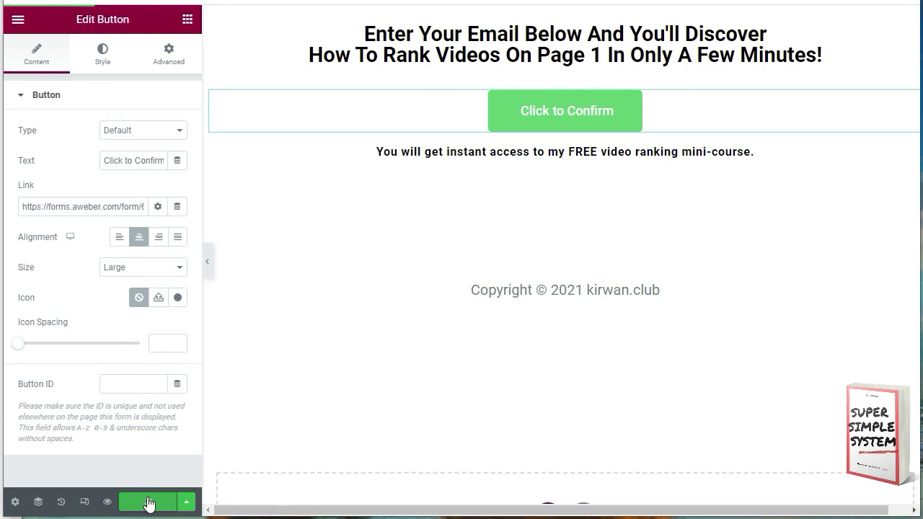
Step: Preview the page, follow Click to Confirm, and submit a saved test email to the AWeber form
click(107, 503)
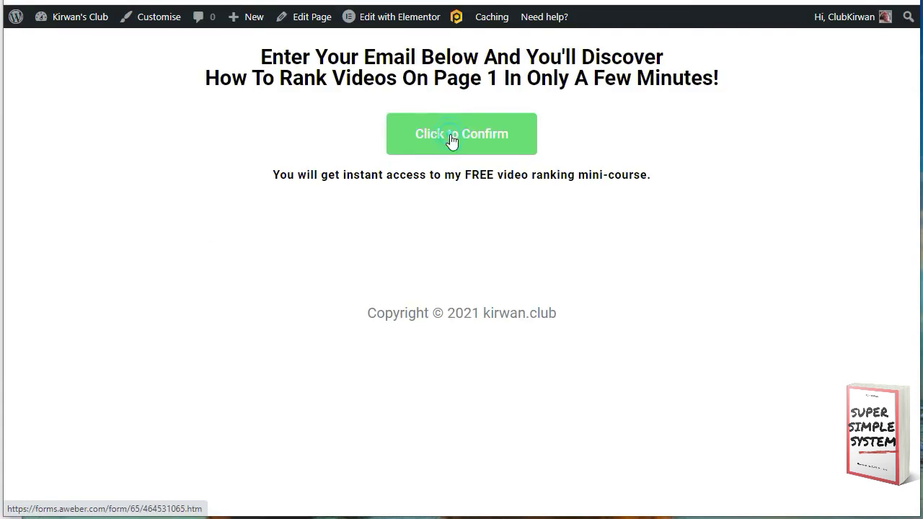
click(450, 137)
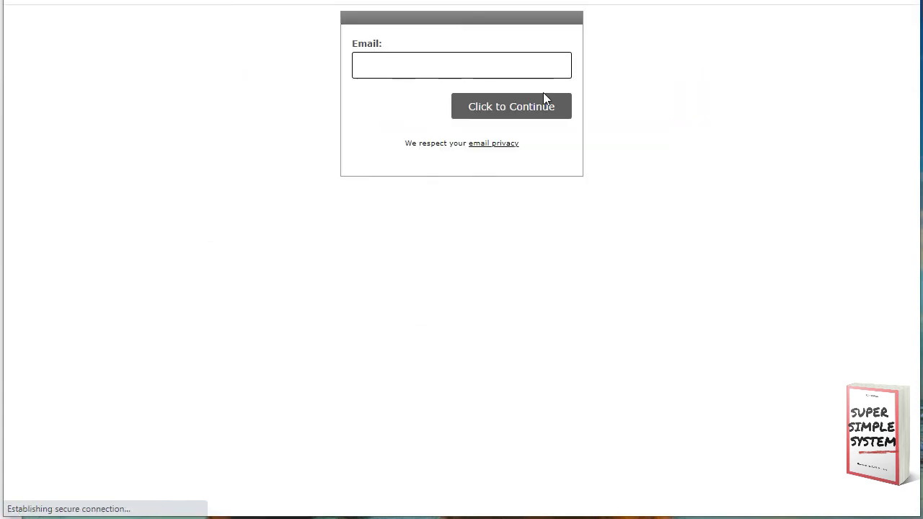
click(365, 68)
click(386, 100)
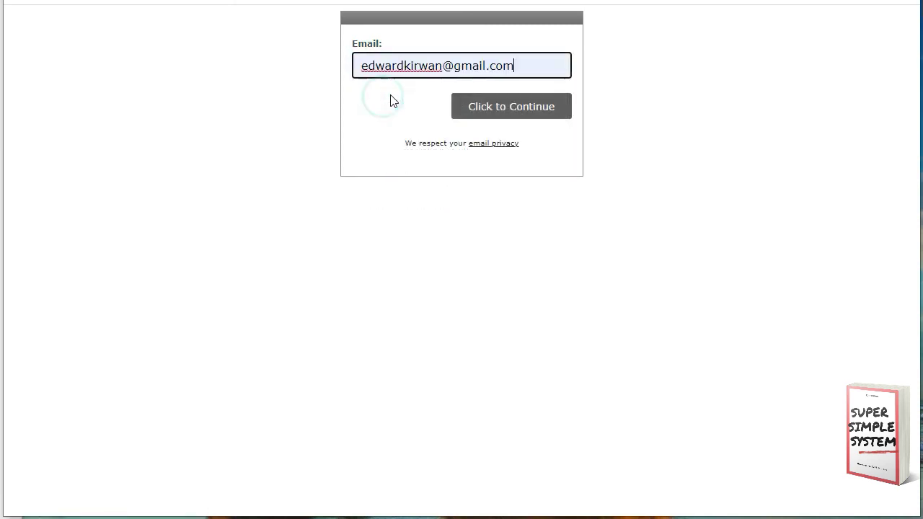
click(502, 108)
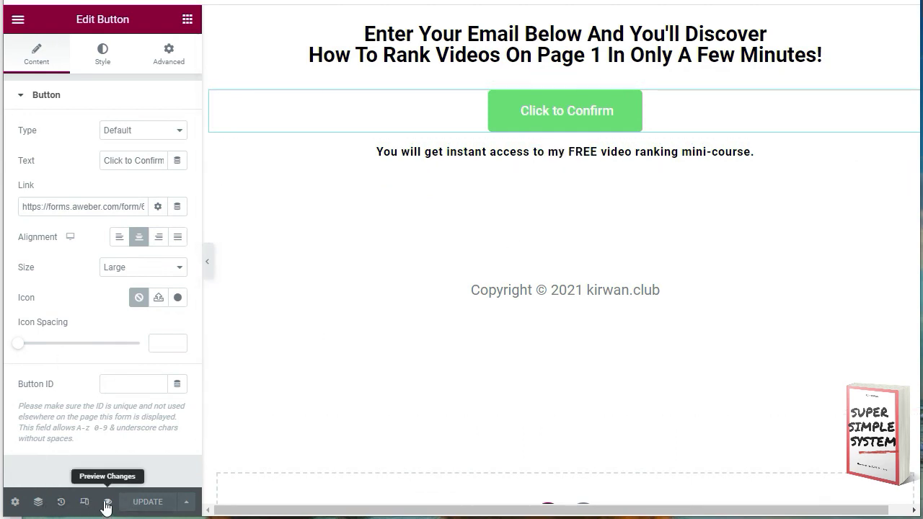
Step: Re-test from the live page: submit a saved email through Click to Confirm and pass the reCAPTCHA check
click(106, 503)
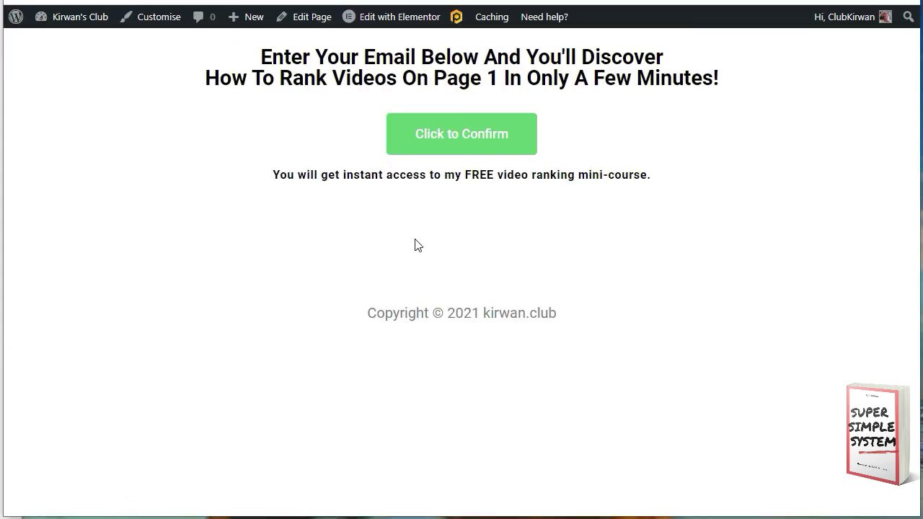
click(456, 134)
click(376, 66)
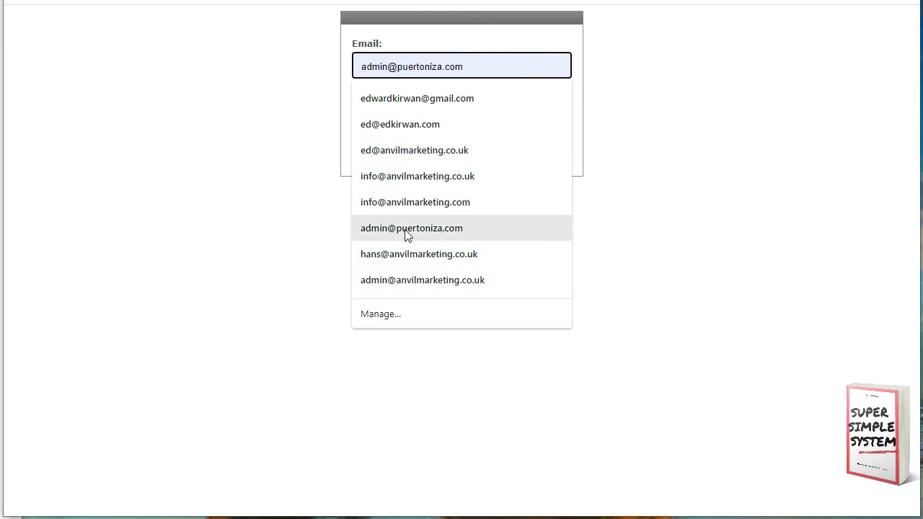
click(405, 204)
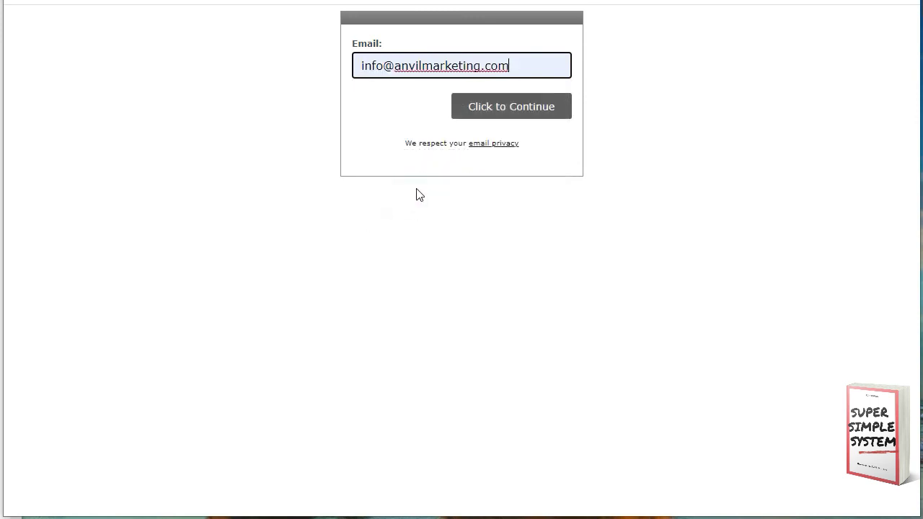
click(502, 108)
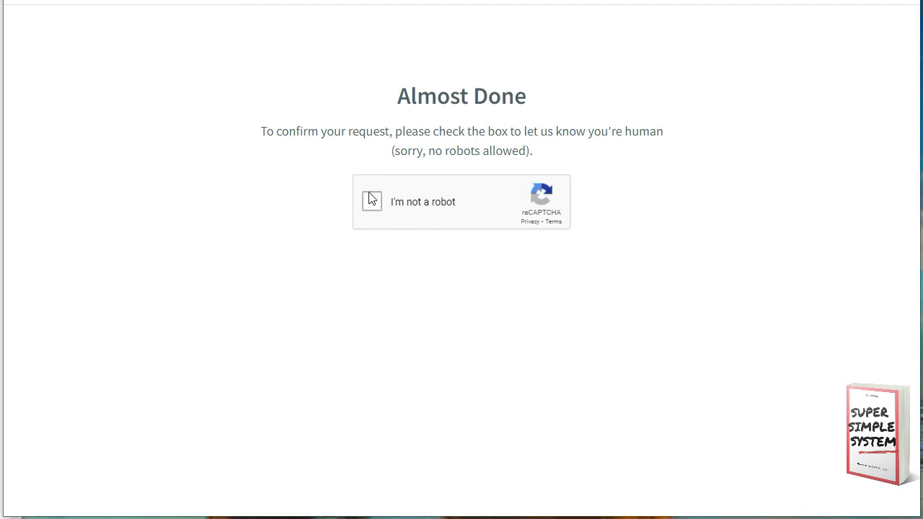
click(373, 211)
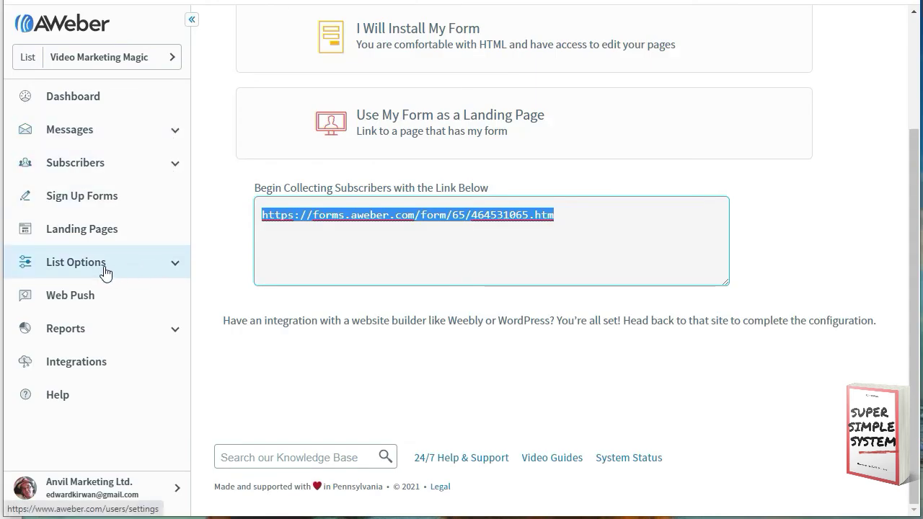
Step: Open the mailing list's Confirmation Message settings in AWeber and save the list settings
click(90, 264)
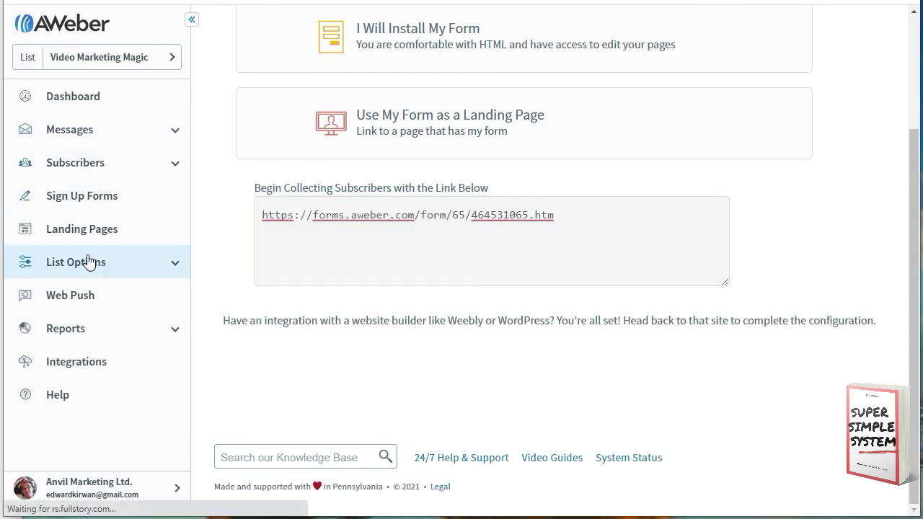
scroll(301, 206, down, 2)
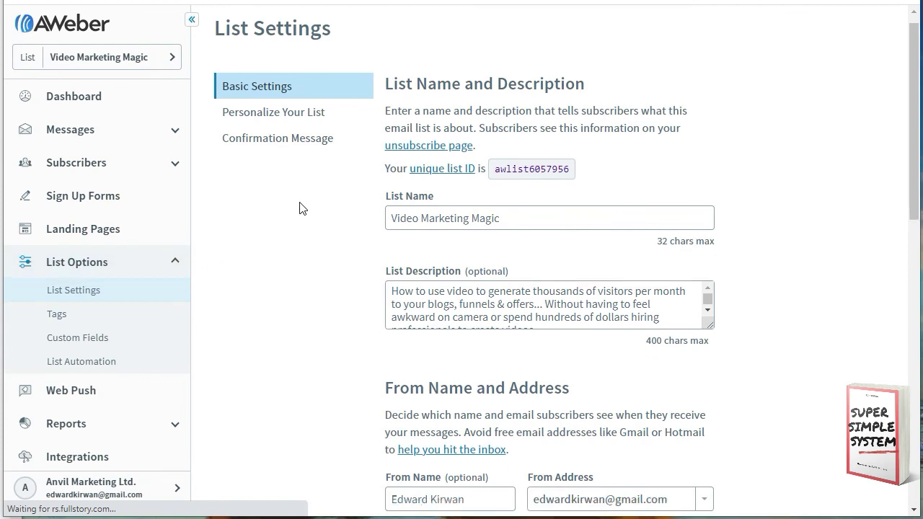
scroll(296, 192, up, 2)
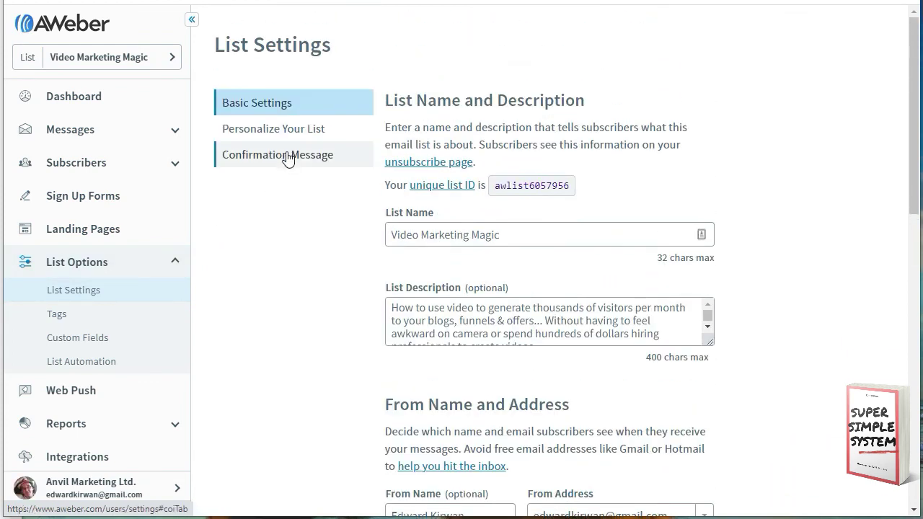
click(288, 157)
scroll(475, 342, down, 2)
scroll(475, 343, down, 5)
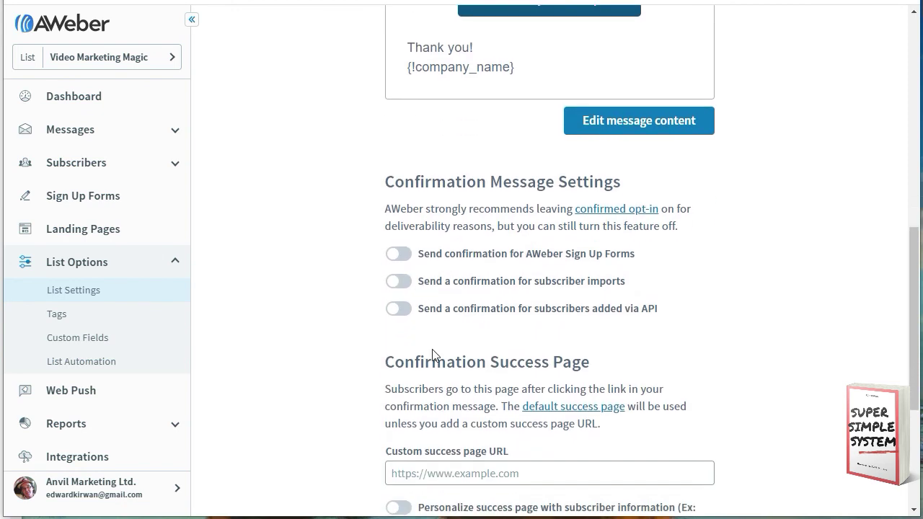
scroll(432, 353, down, 2)
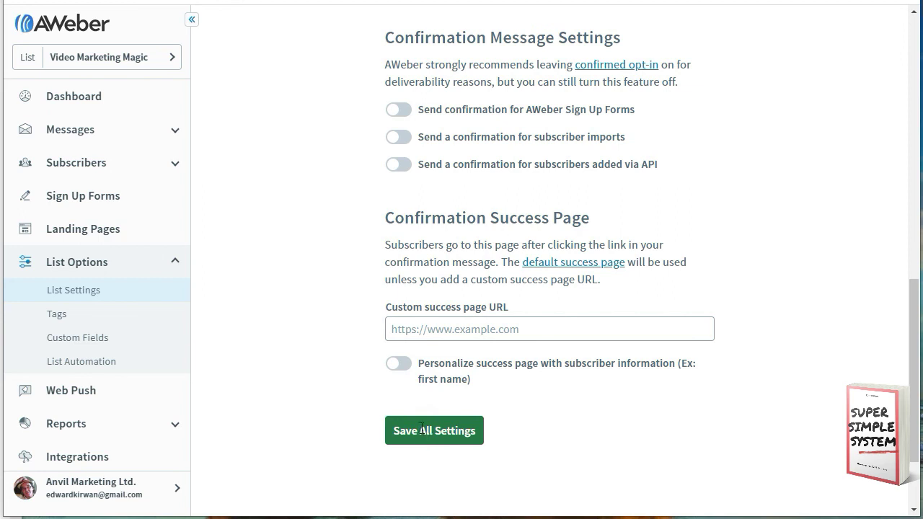
click(424, 433)
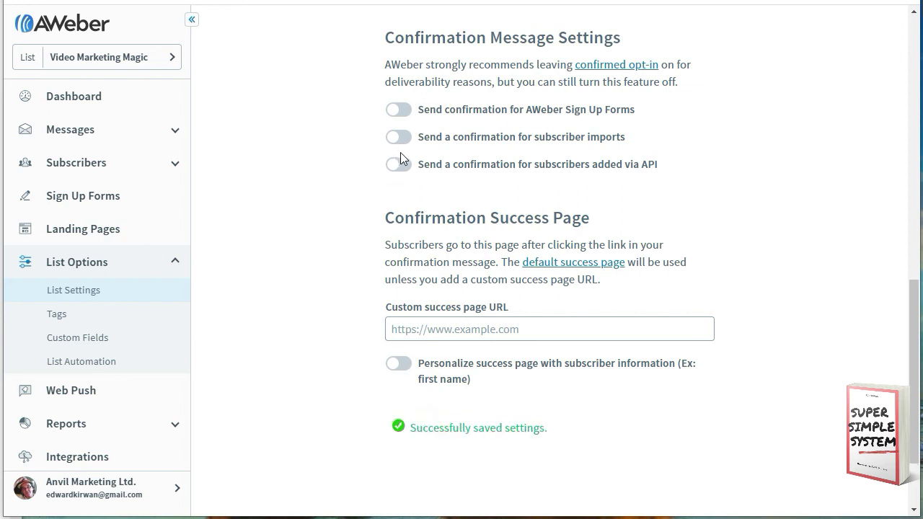
Step: Switch off Send confirmation for AWeber Sign Up Forms and save all settings
click(403, 112)
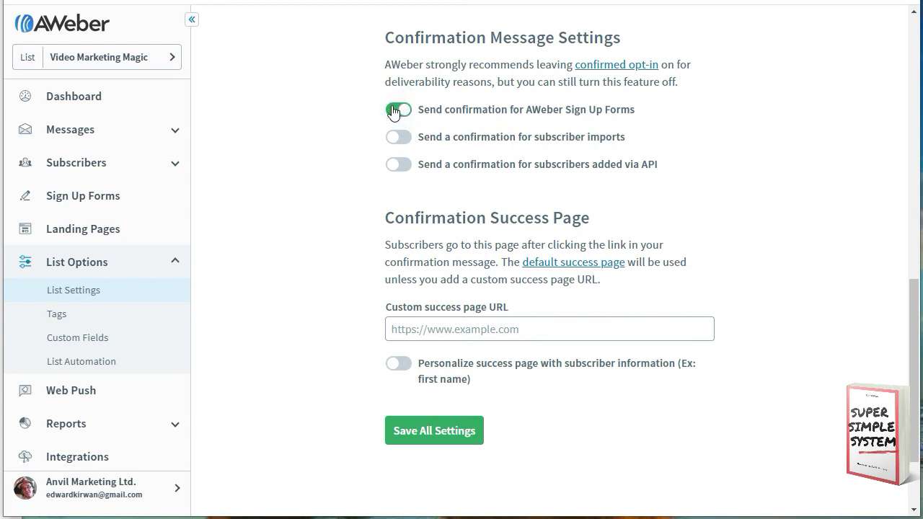
click(407, 430)
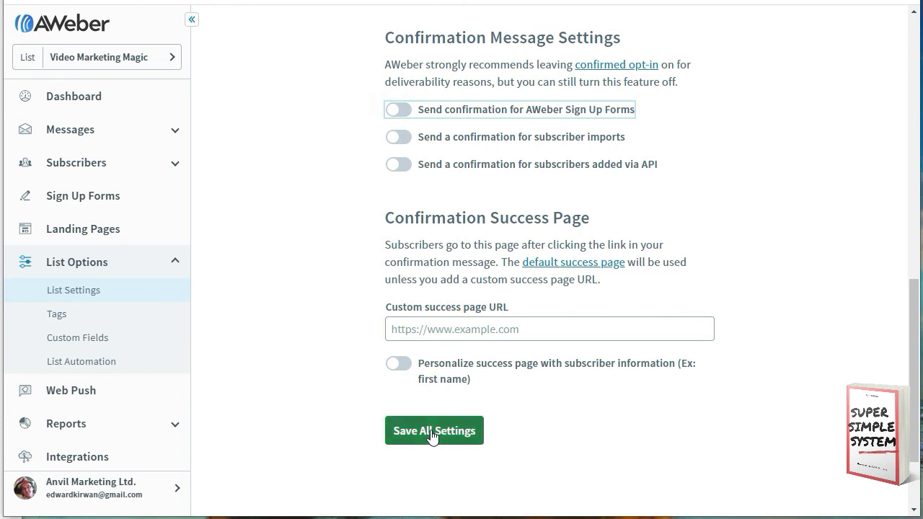
scroll(496, 349, up, 10)
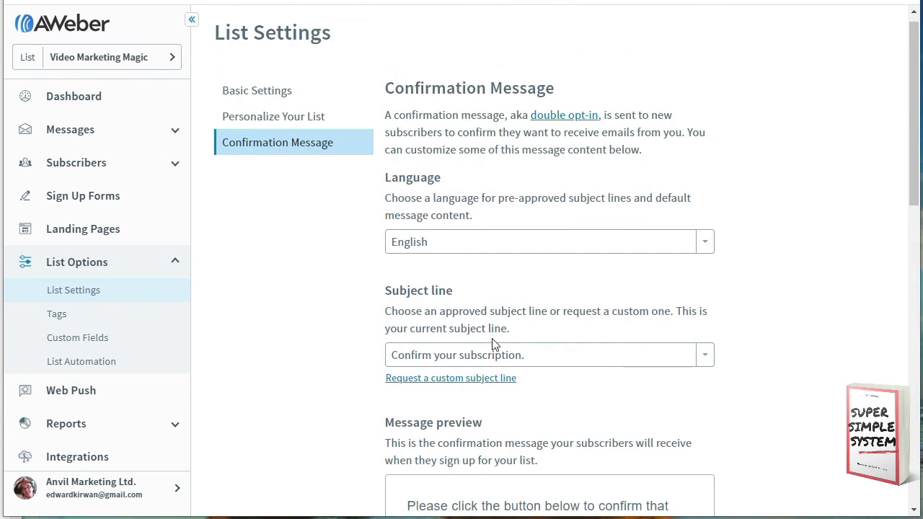
scroll(494, 344, up, 1)
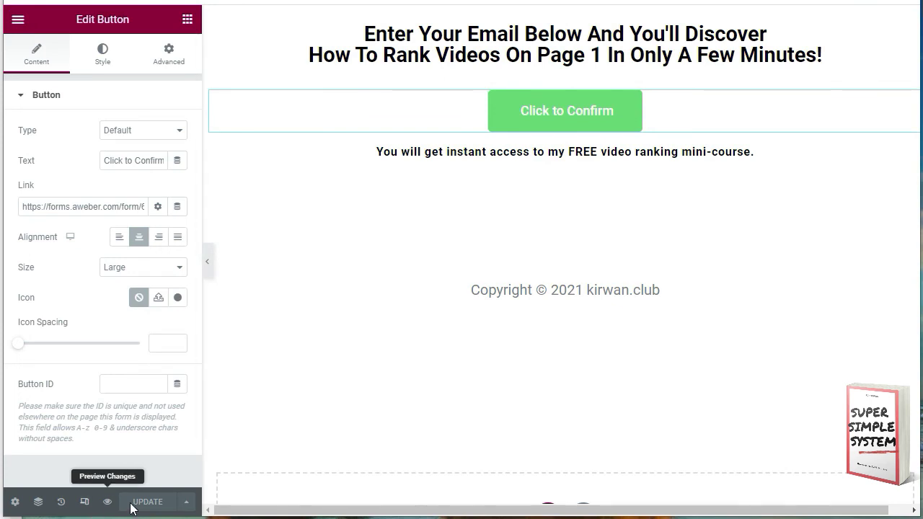
Step: Preview the opt-in page, follow Click to Confirm, and submit a test subscriber email via the AWeber form
click(108, 503)
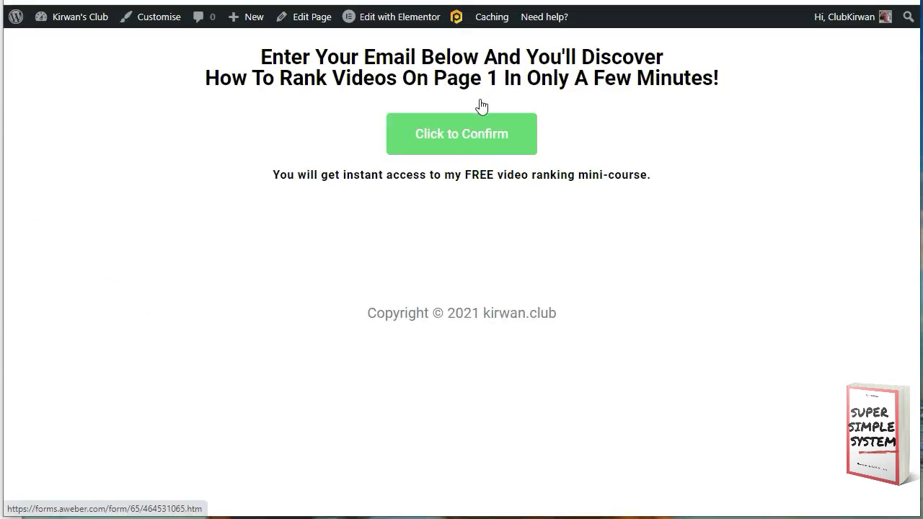
click(453, 137)
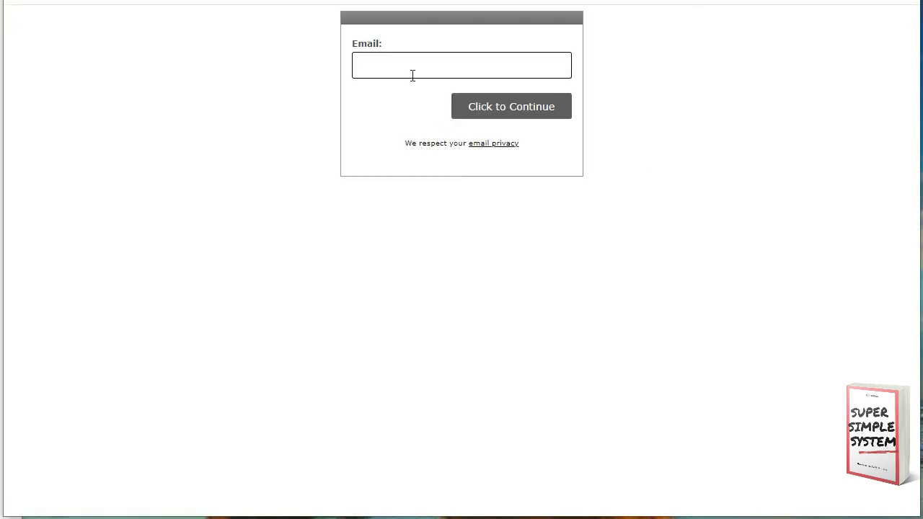
click(382, 67)
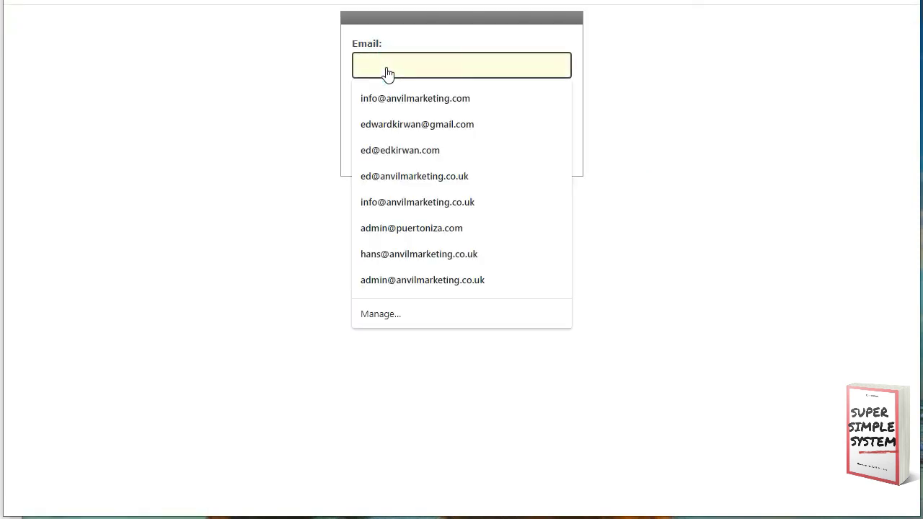
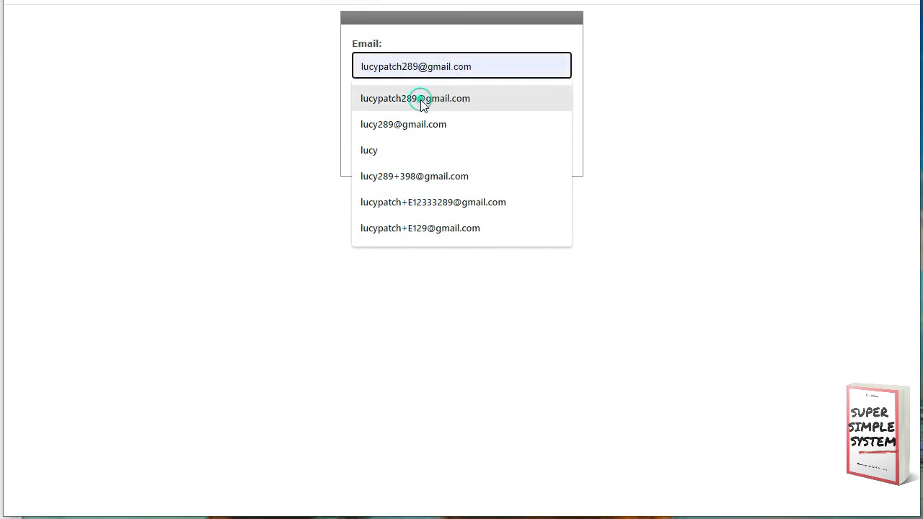
click(420, 99)
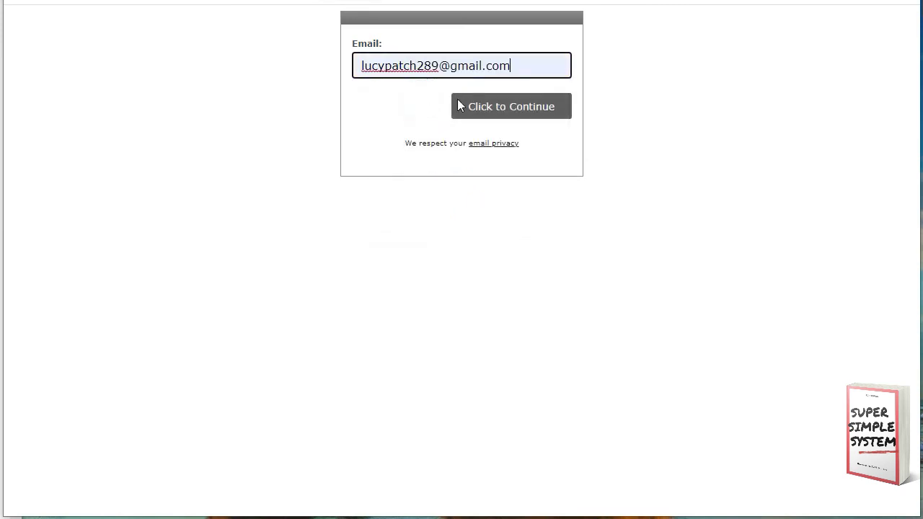
click(508, 109)
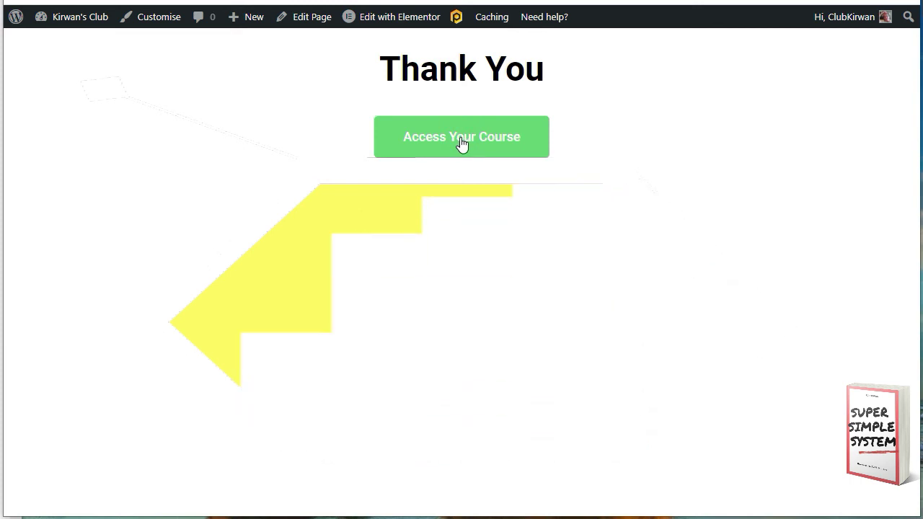
Step: Open Access Your Course and review the Video Marketing Magic mini-course videos, Parts 1 to 4
click(461, 142)
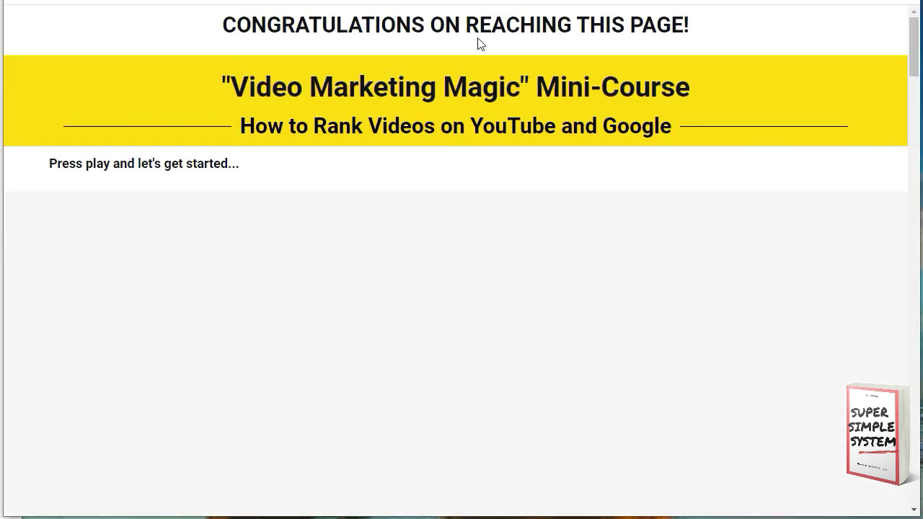
scroll(477, 57, down, 5)
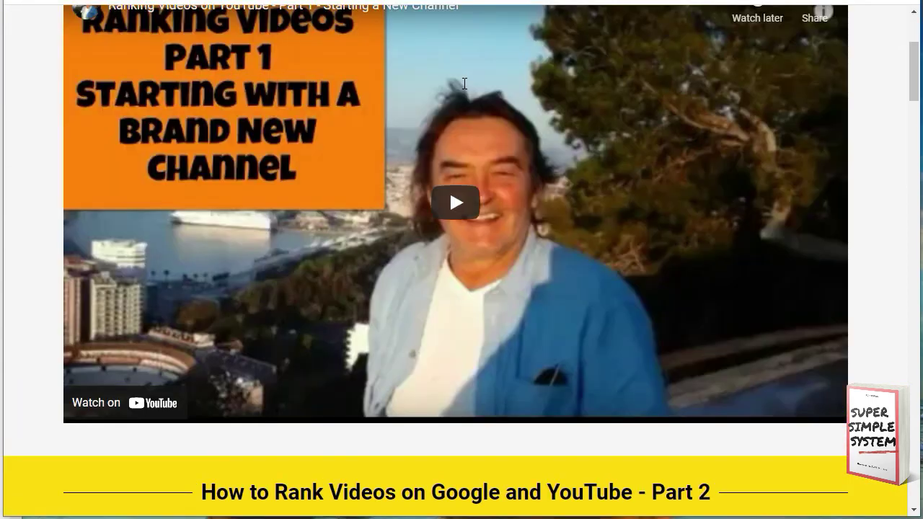
scroll(463, 94, down, 14)
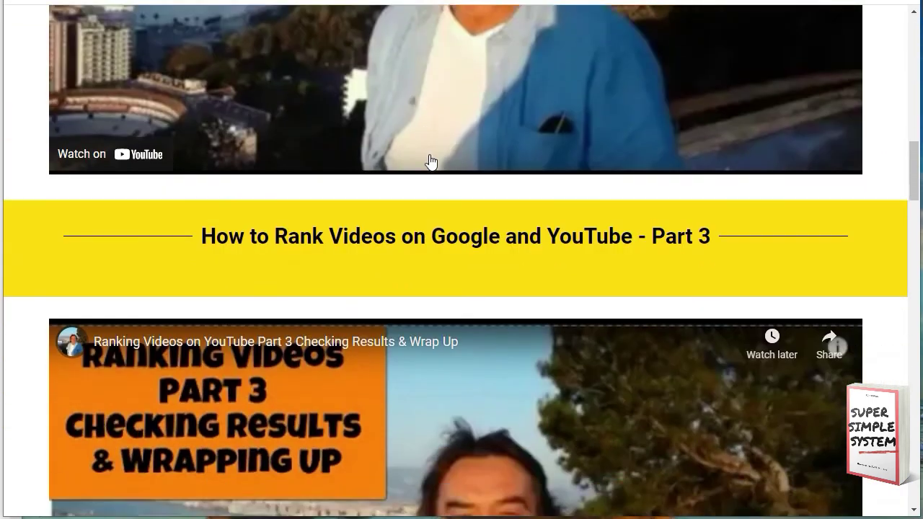
scroll(412, 274, down, 9)
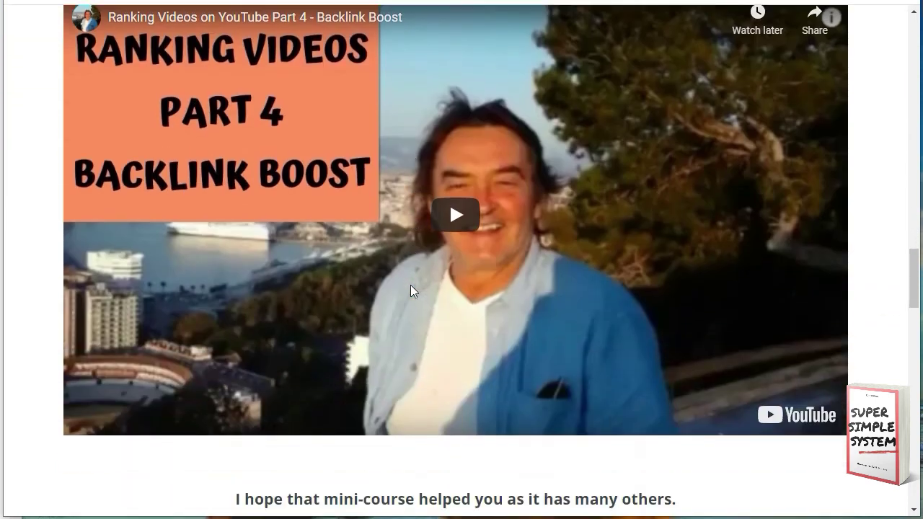
scroll(410, 289, up, 20)
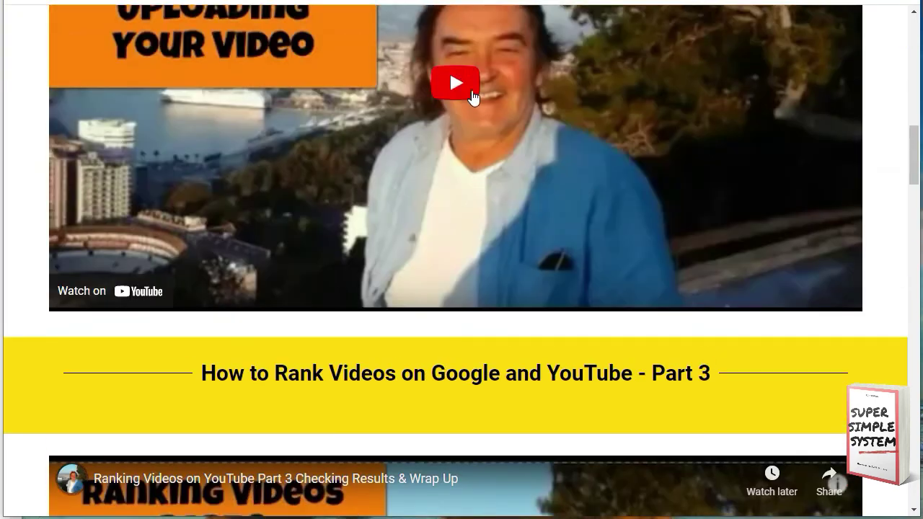
scroll(467, 54, up, 5)
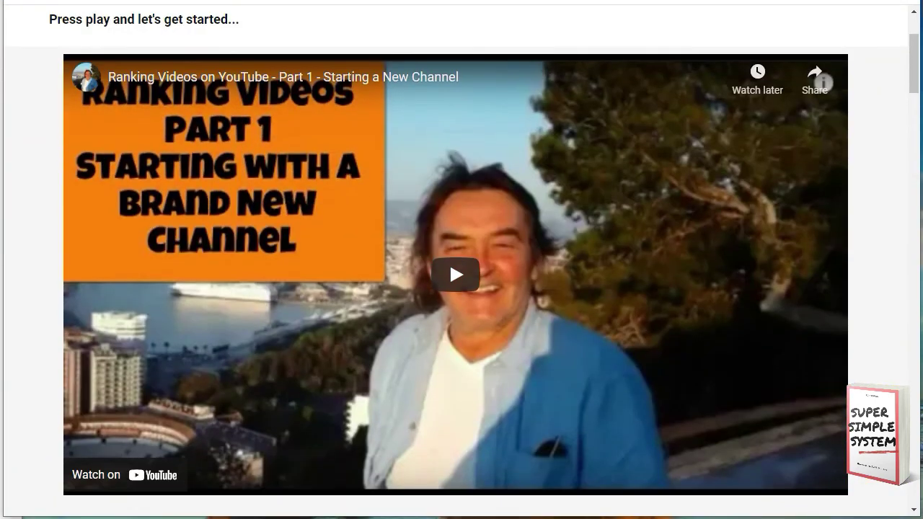